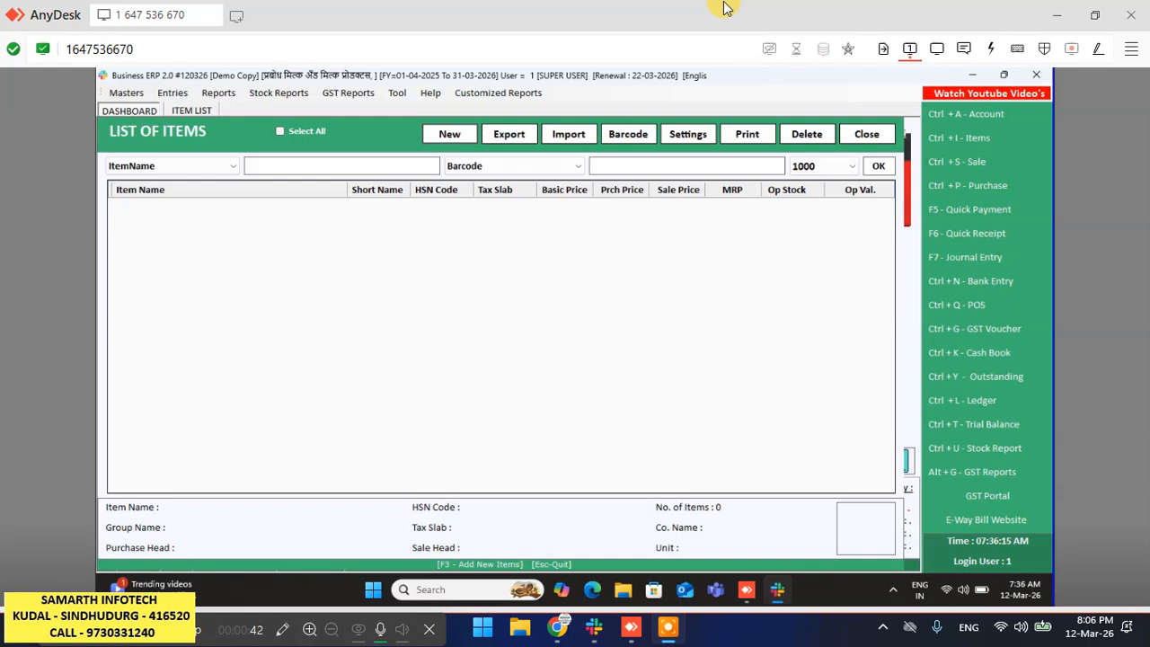
# - Switch the keyboard layout to Marathi and start a new item entry with F3
pyautogui.click(920, 590)
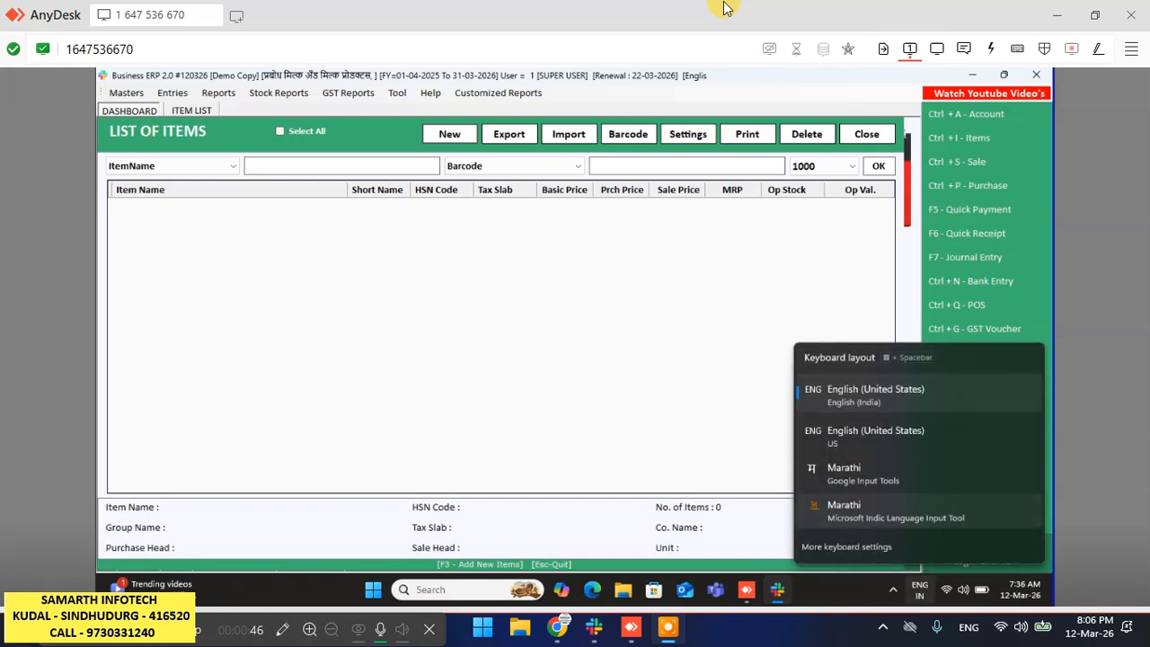
pyautogui.click(895, 511)
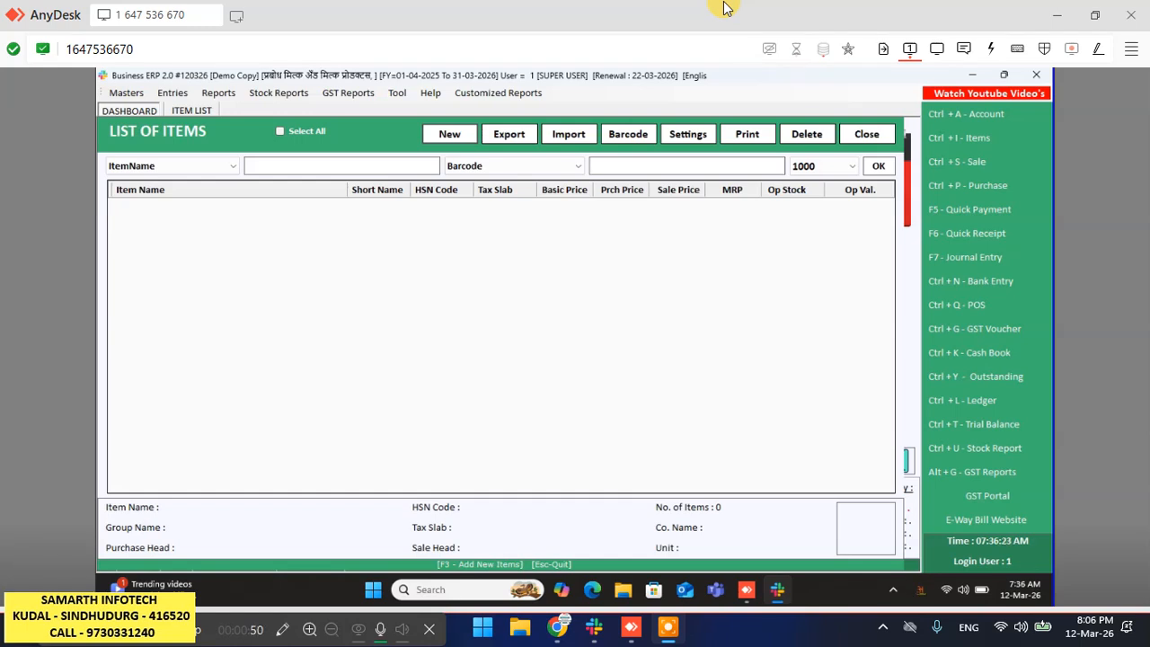
pyautogui.press('F3')
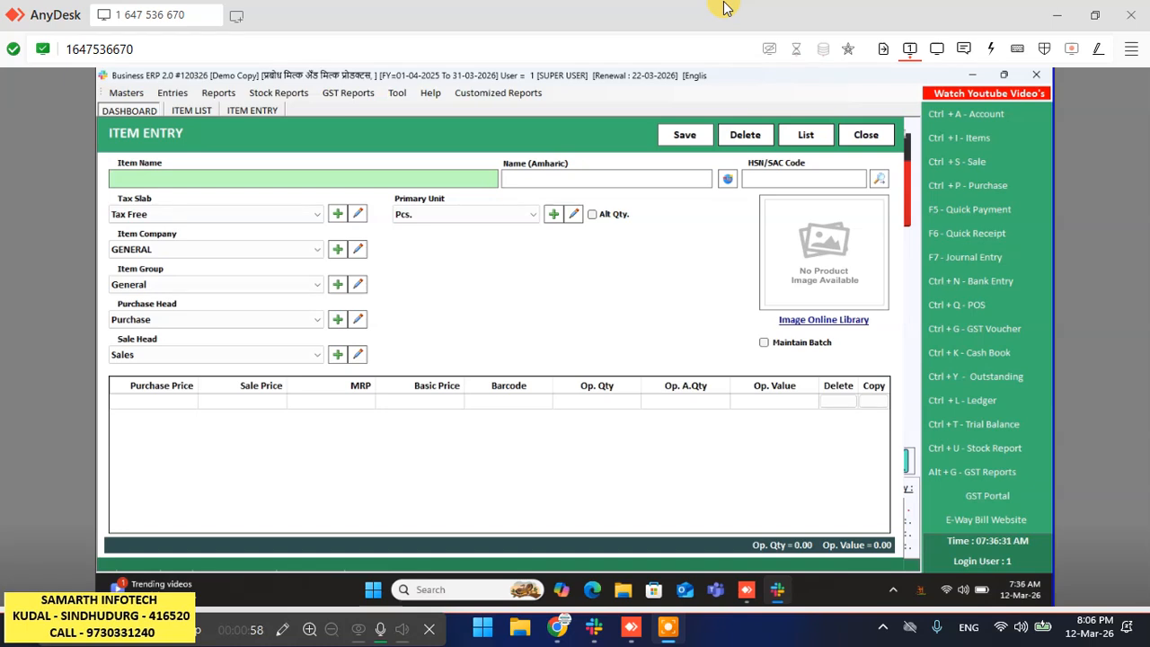
# - Type the item name 'shrikhand 50 gram' so it transliterates to श्रीखंड 50 ग्रॅम
pyautogui.write('S')
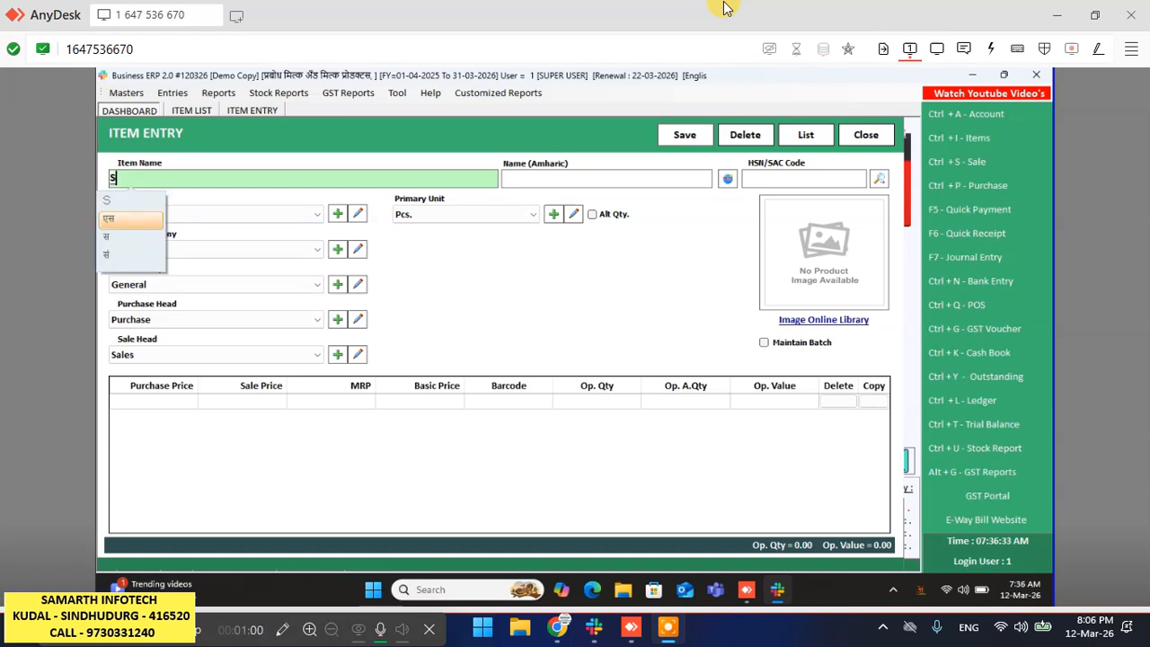
pyautogui.write('H')
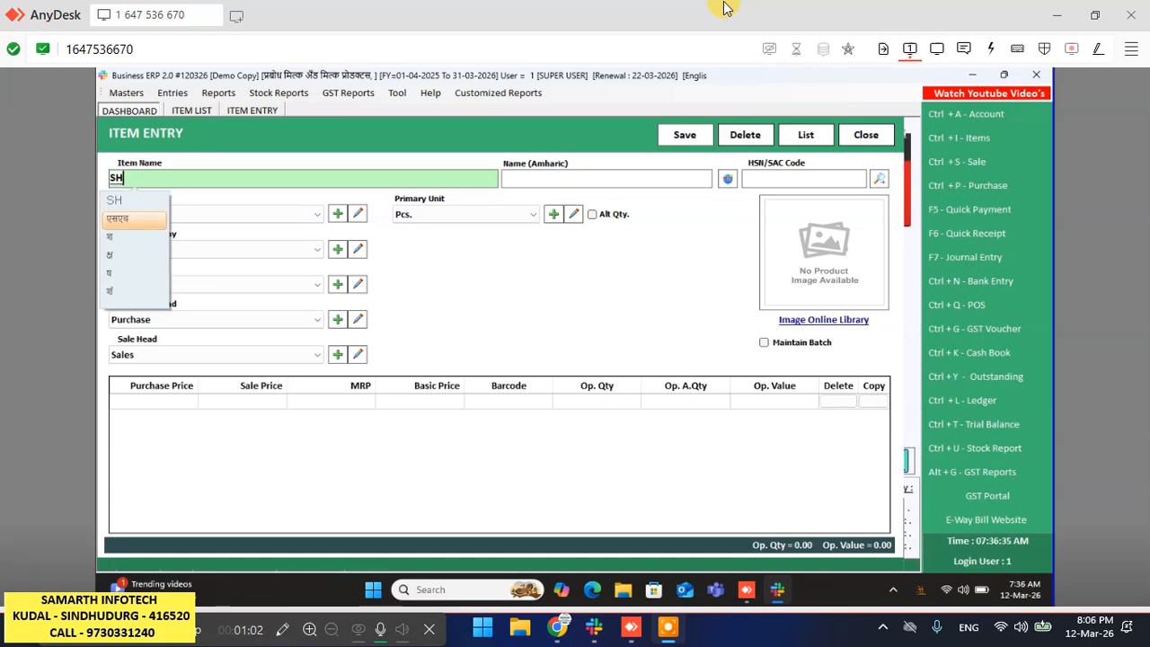
pyautogui.write('RI')
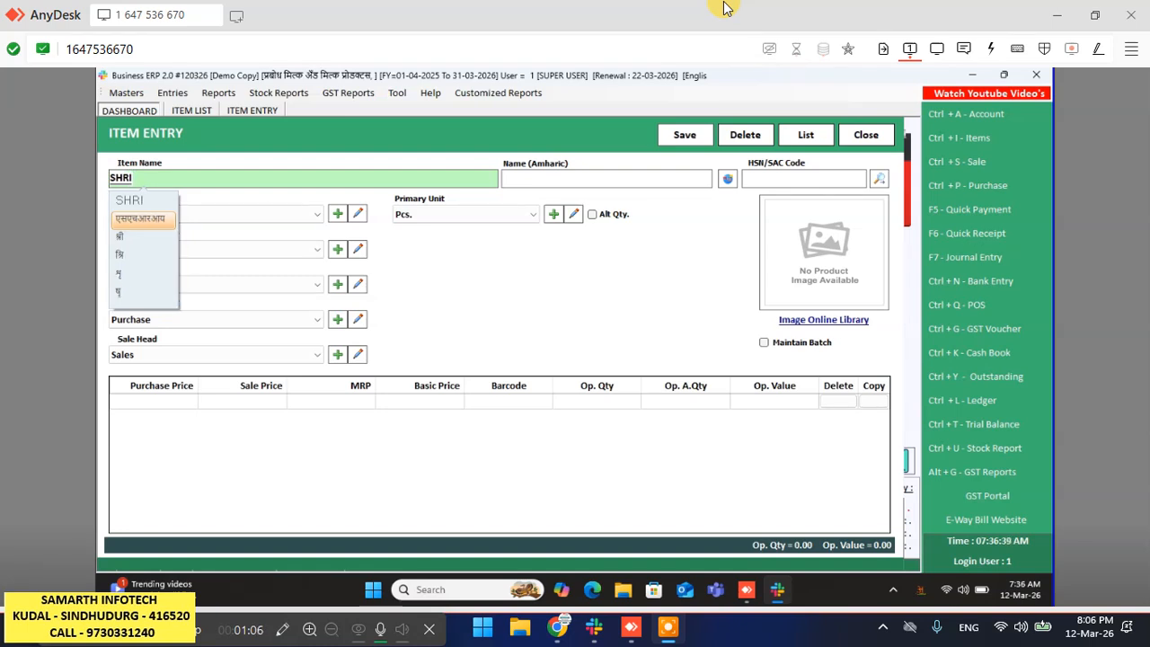
pyautogui.press('BackSpace')
pyautogui.press('BackSpace')
pyautogui.press('BackSpace')
pyautogui.press('BackSpace')
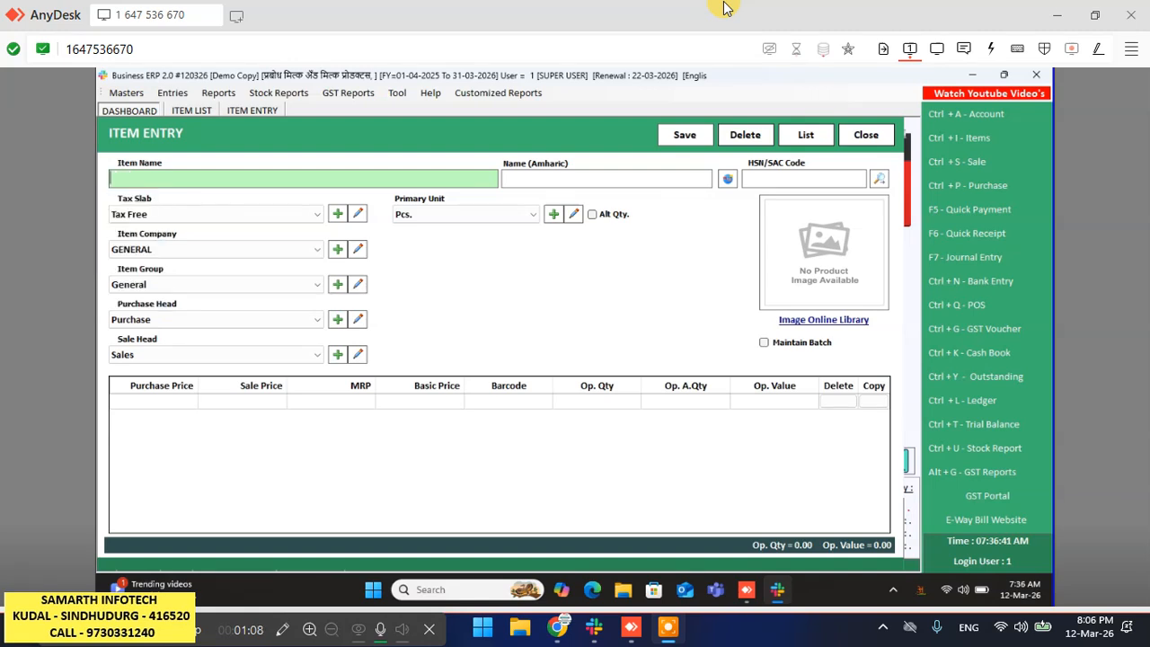
pyautogui.write('sh')
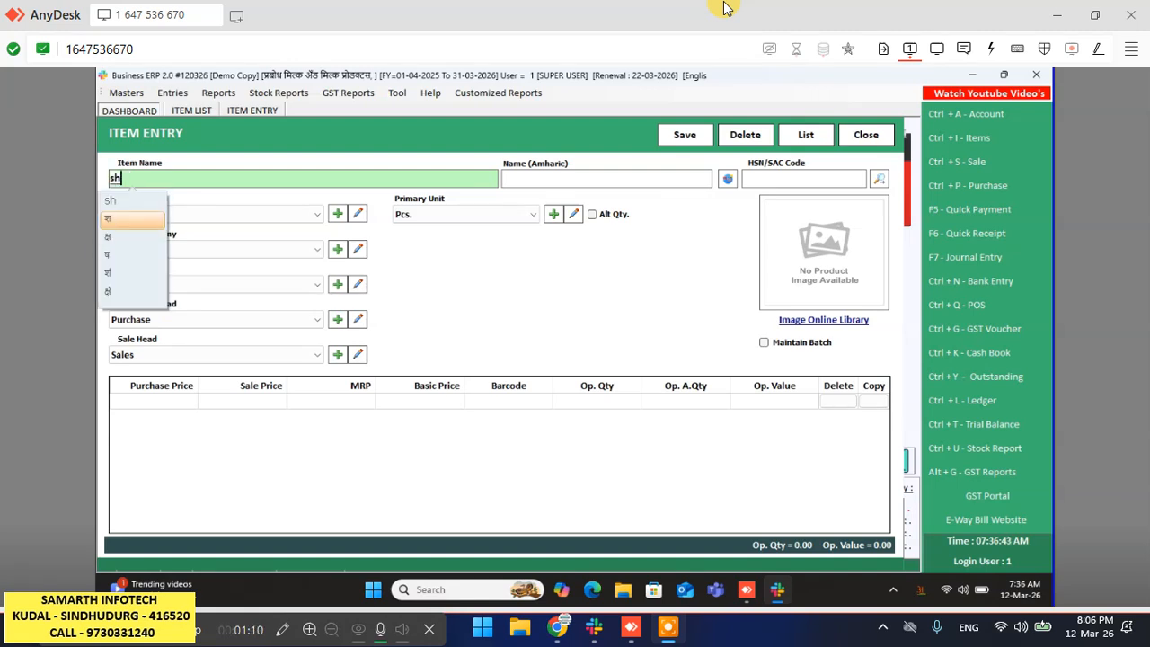
pyautogui.write('rikh')
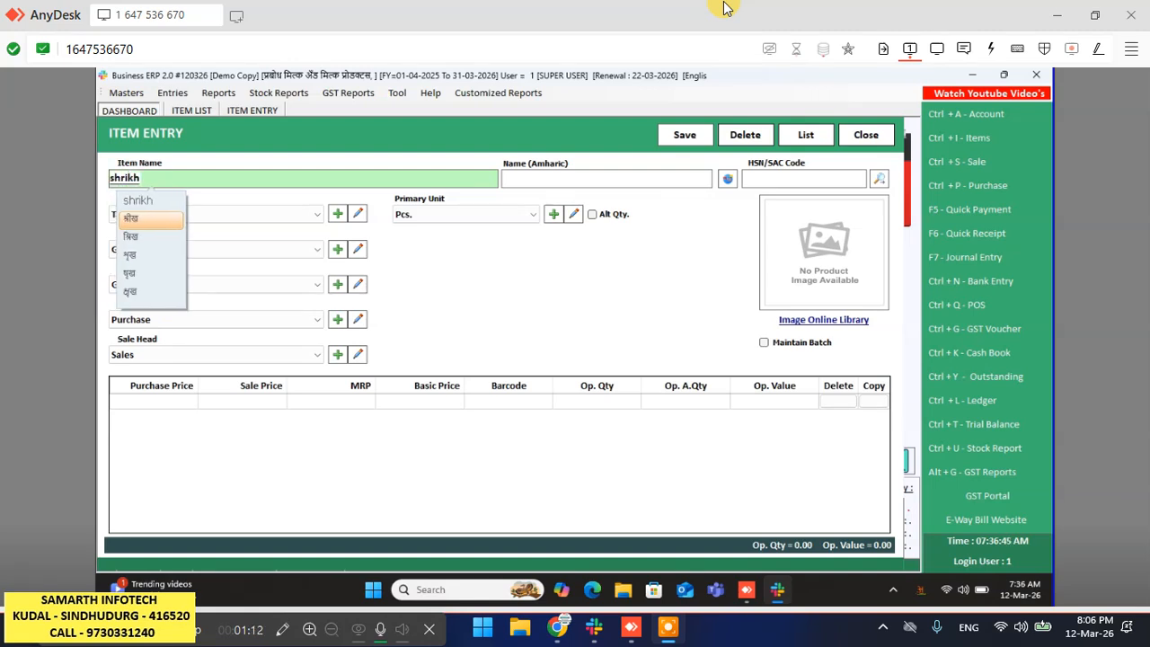
pyautogui.write('and')
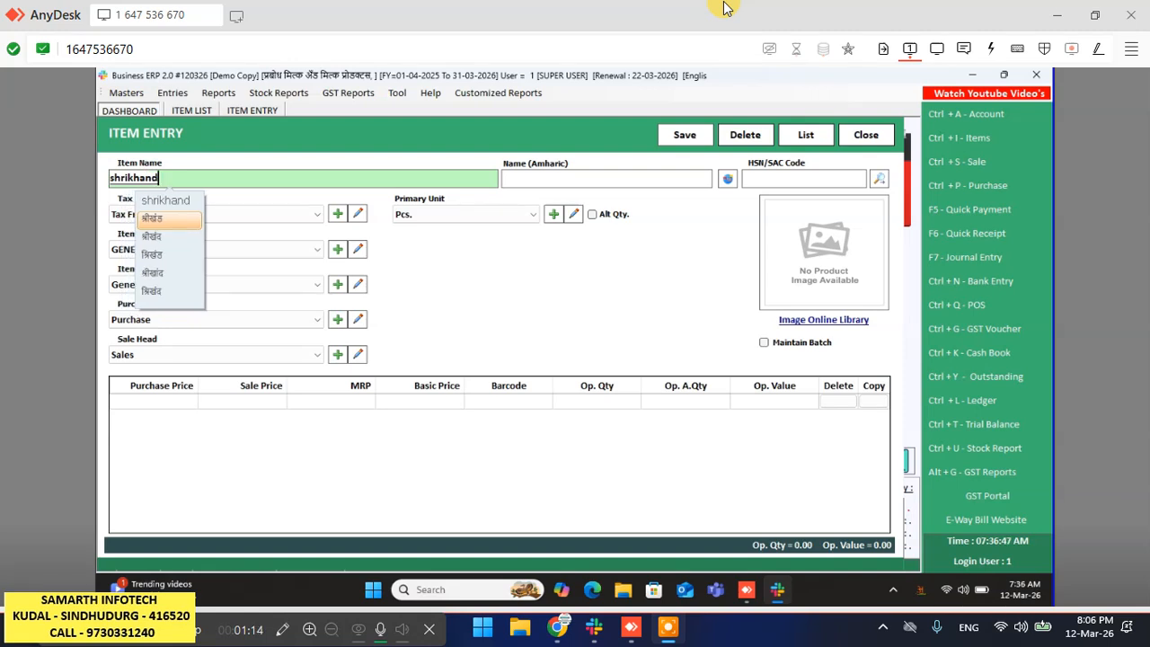
pyautogui.press('Return')
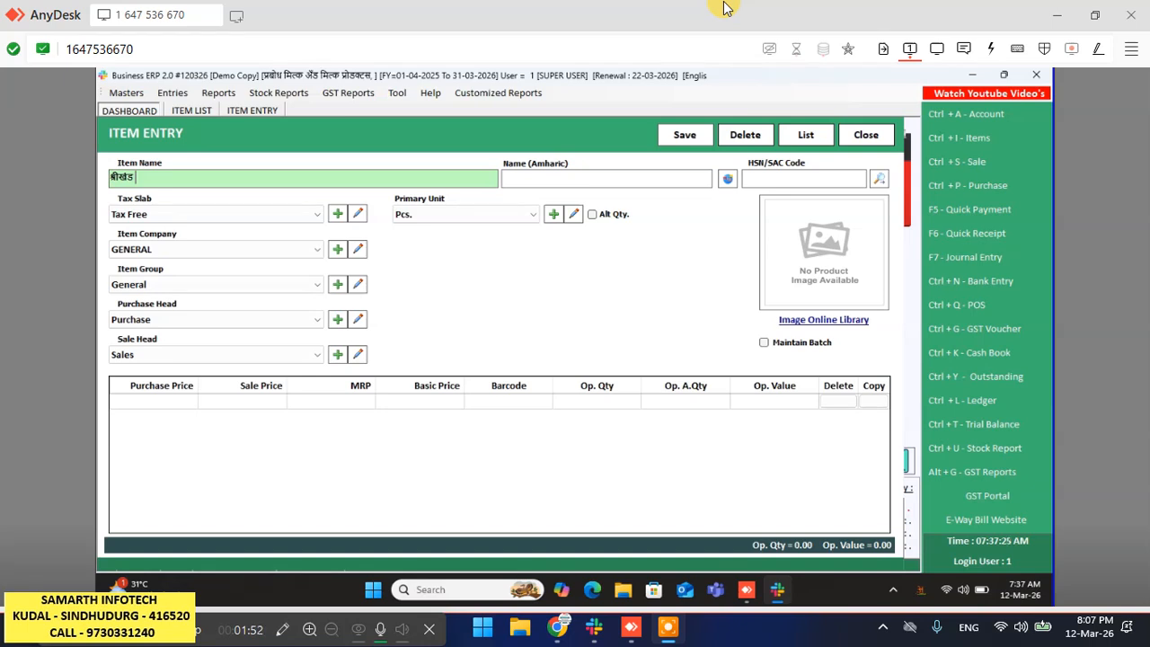
pyautogui.write('50')
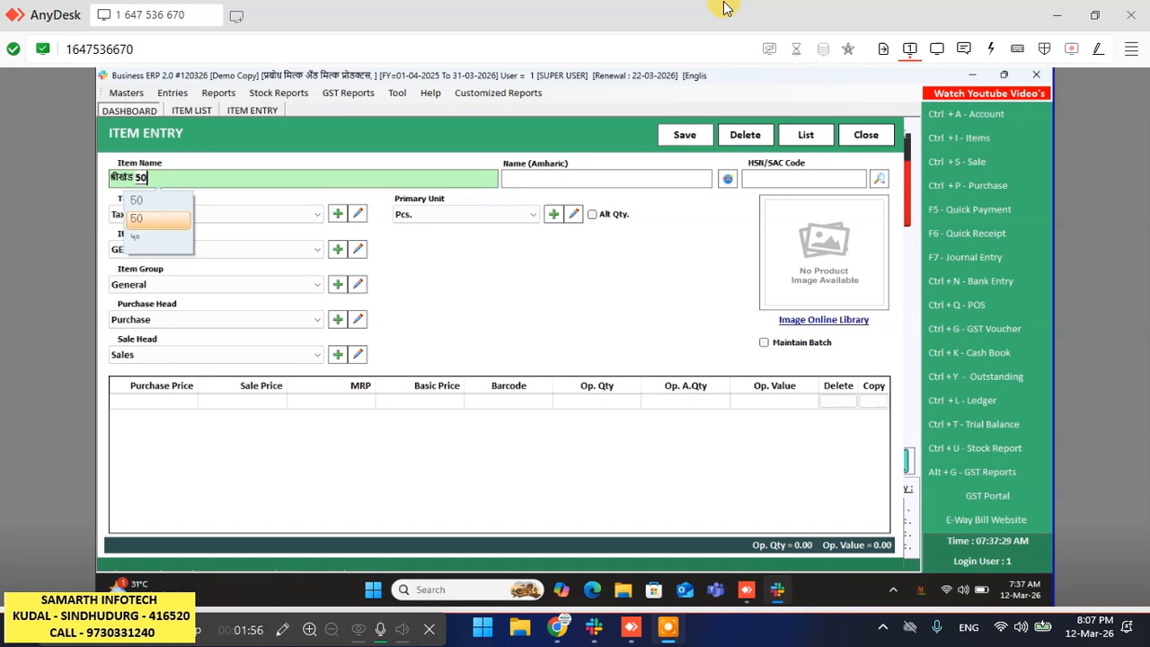
pyautogui.write(' gr')
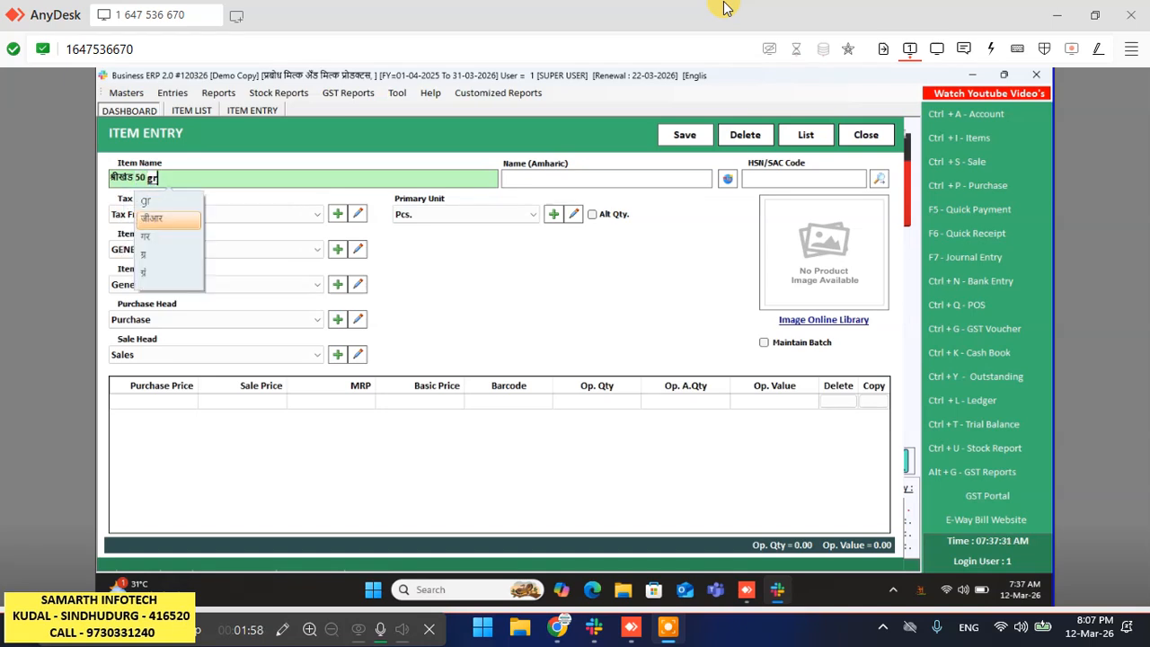
pyautogui.write('am')
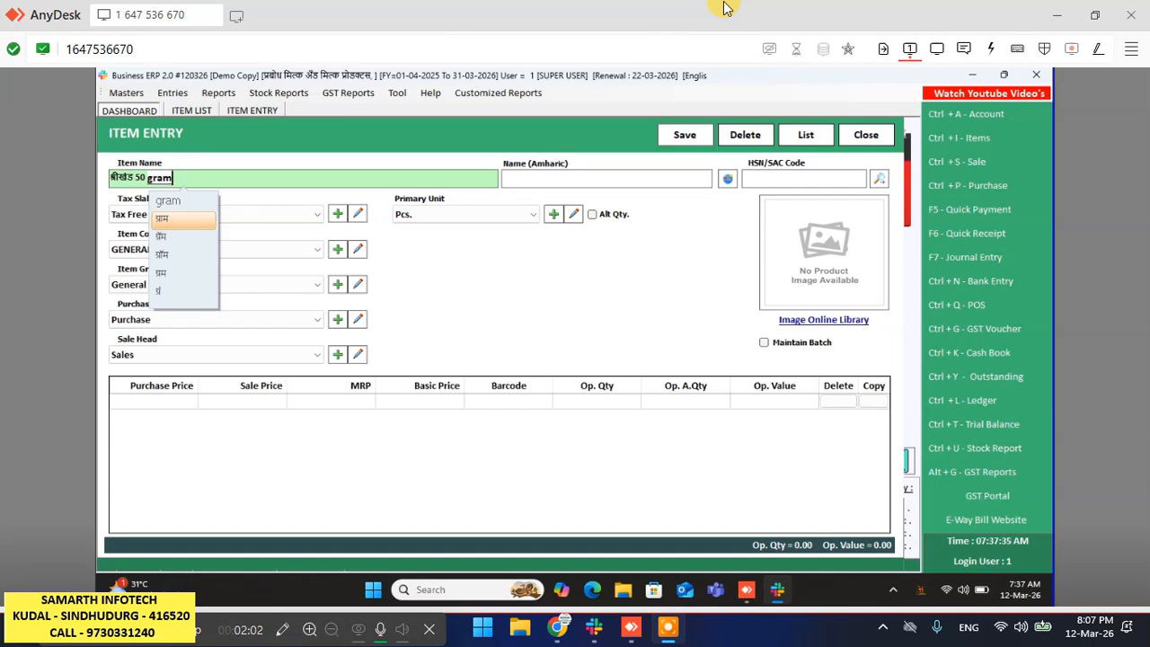
pyautogui.press('Down')
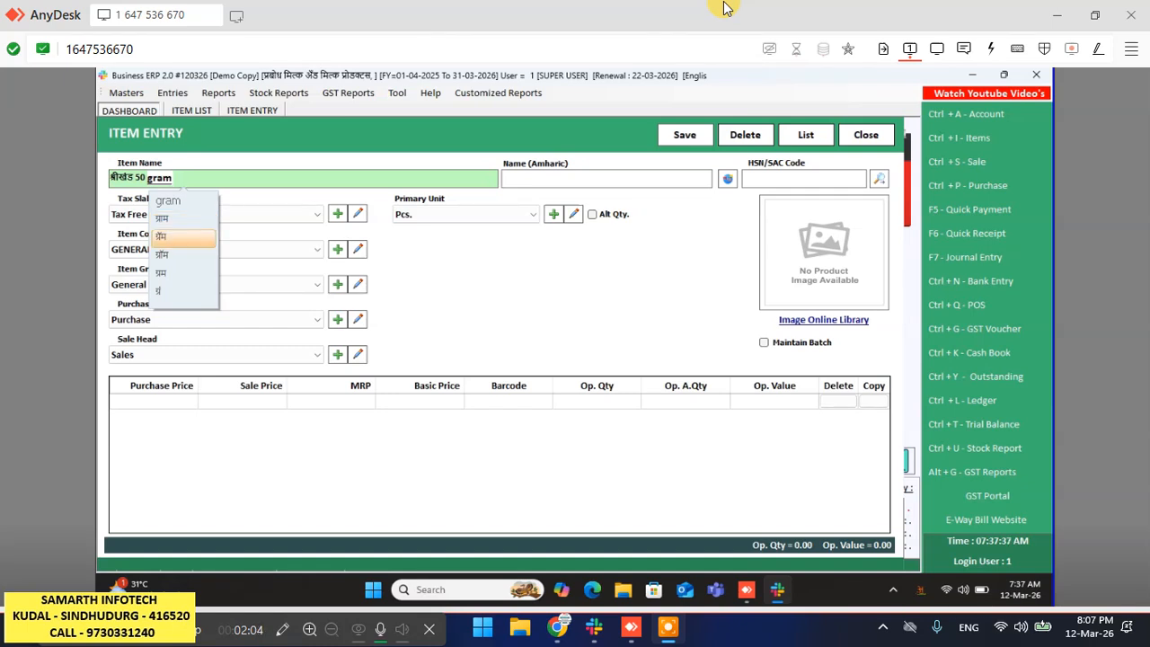
pyautogui.press('Return')
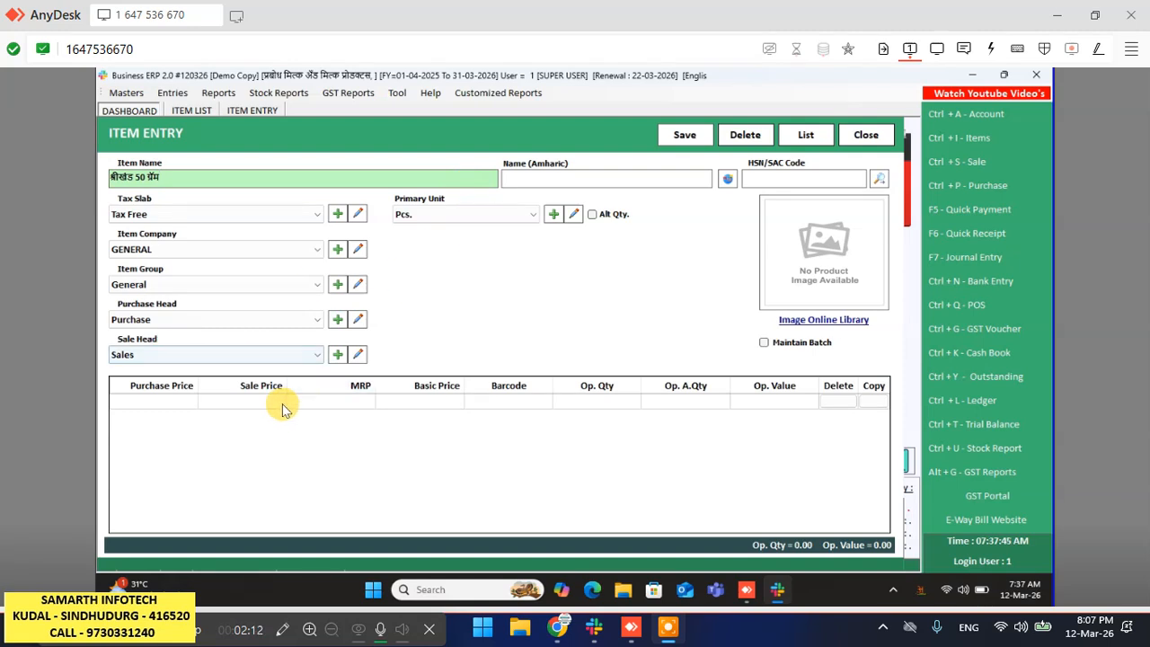
# - Enter 15 as the item's sale price
pyautogui.click(243, 406)
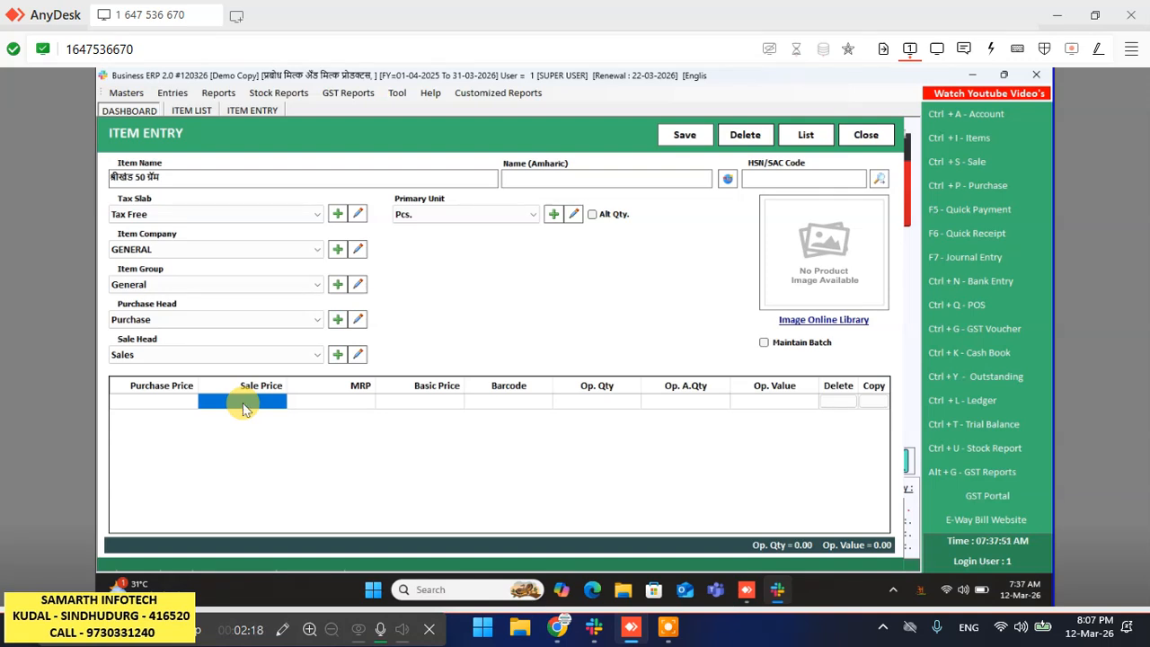
pyautogui.click(245, 407)
pyautogui.write('1')
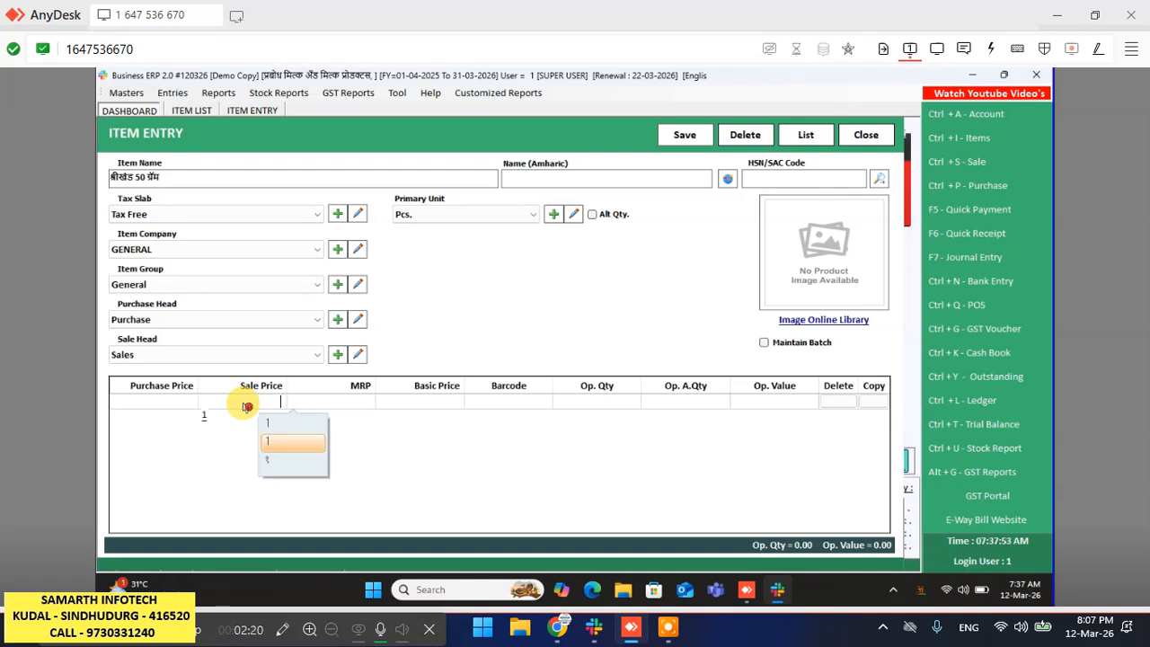
pyautogui.write('5')
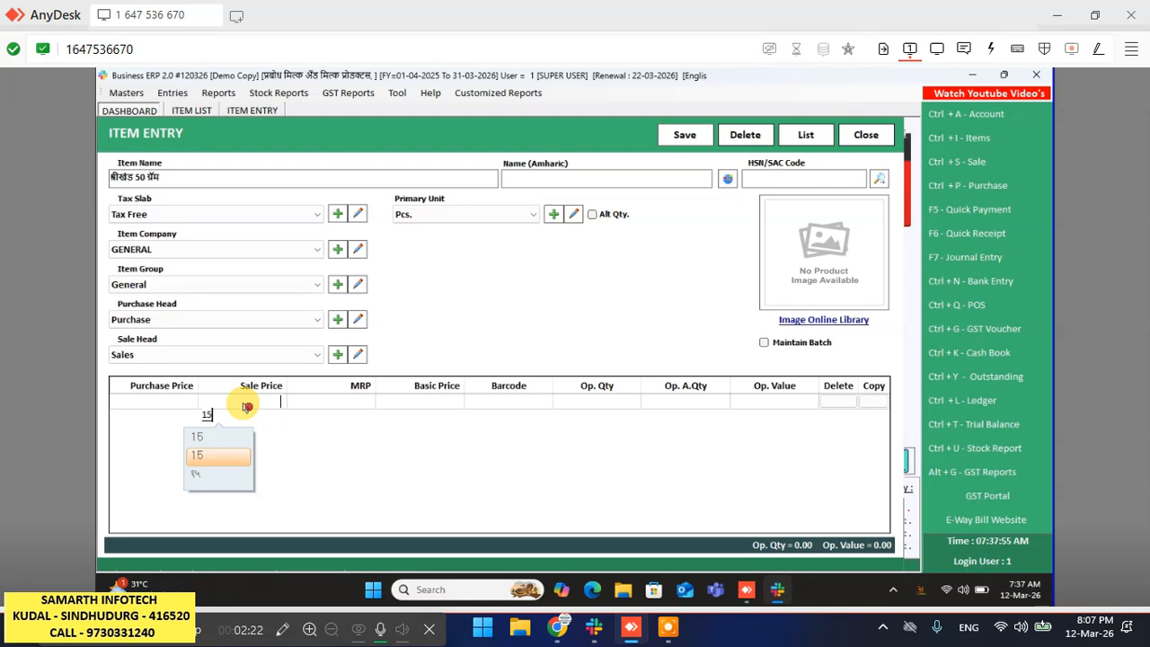
pyautogui.press('BackSpace')
pyautogui.press('BackSpace')
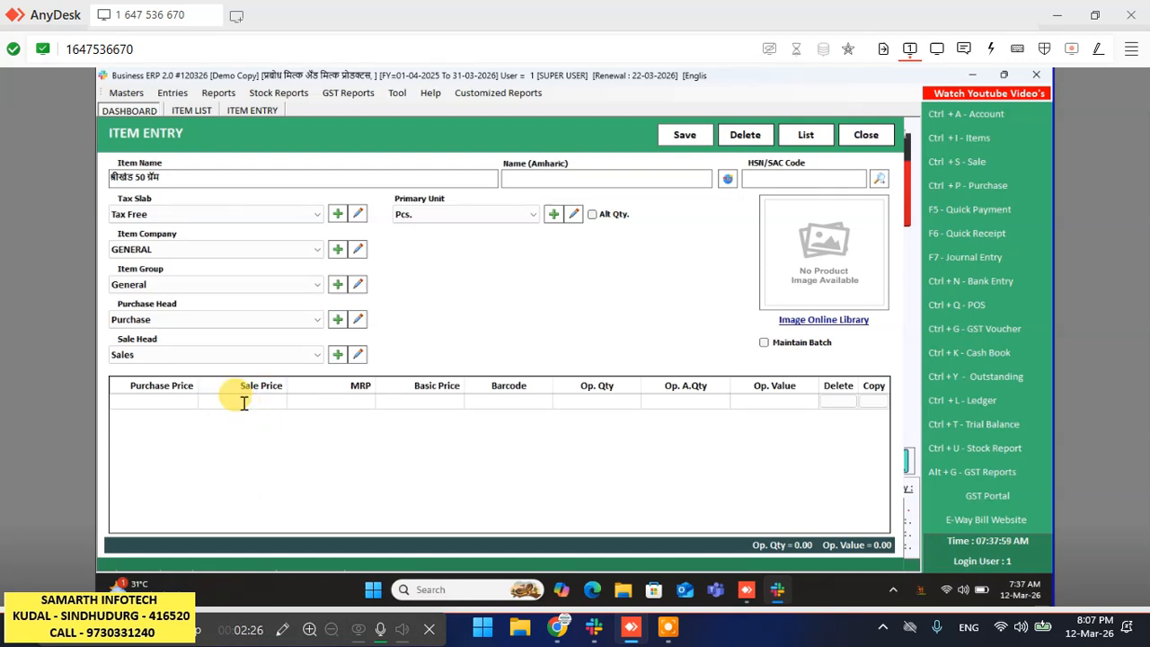
pyautogui.write('15')
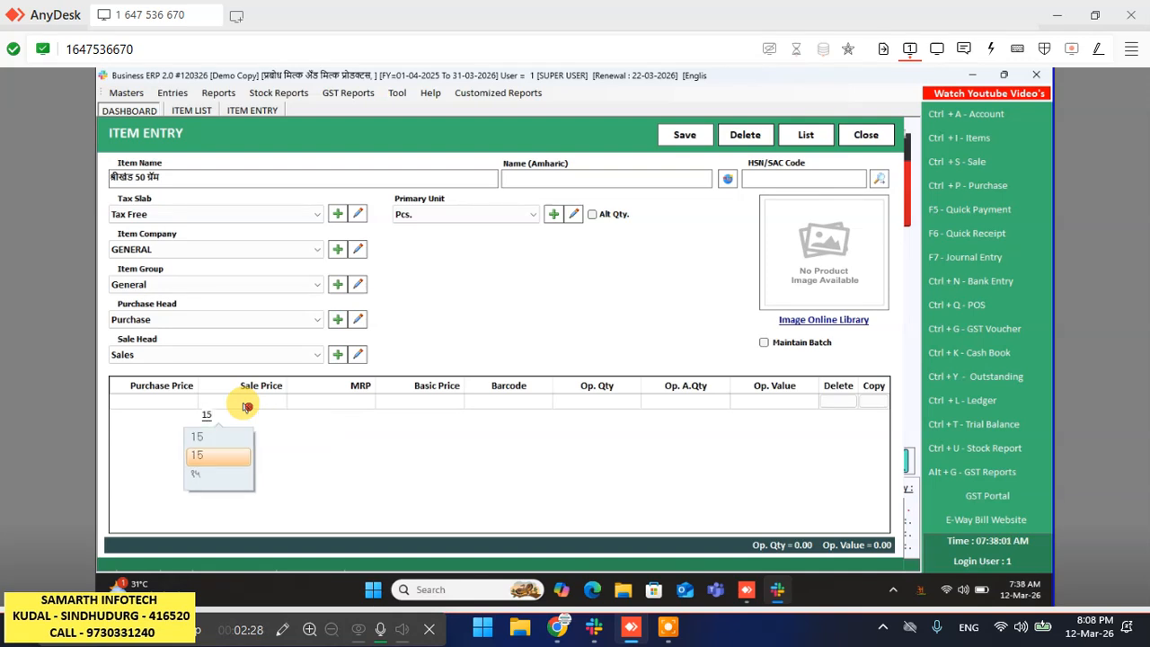
pyautogui.press('Return')
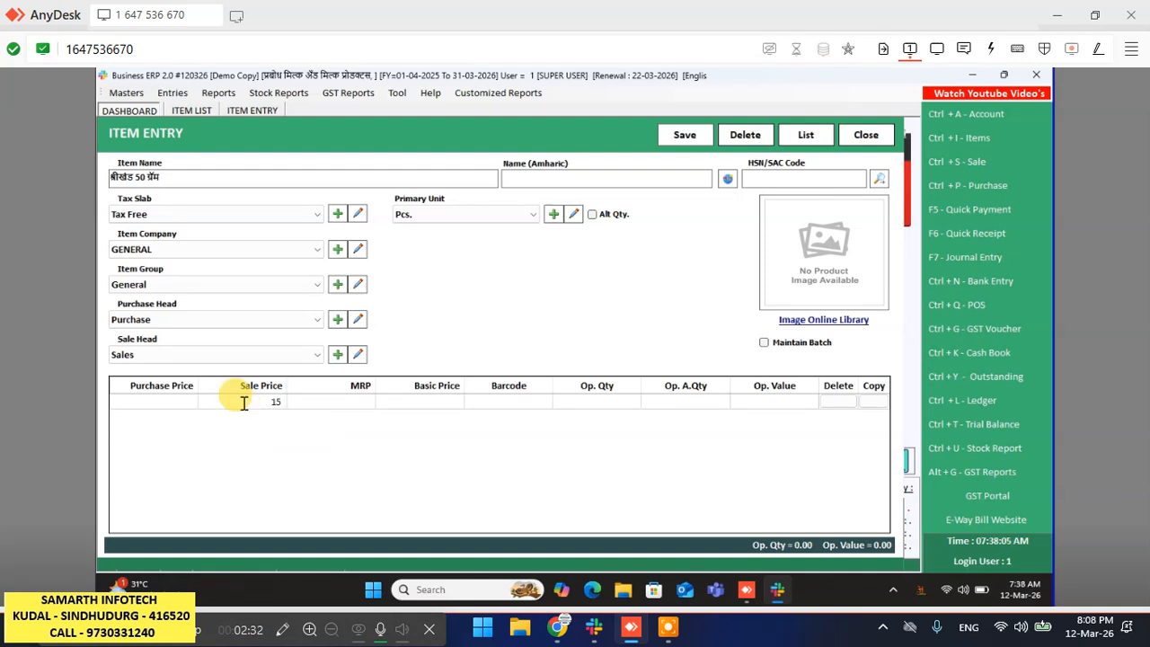
# - Set the item's purchase price to 10, correcting an earlier entry of 12
pyautogui.click(246, 405)
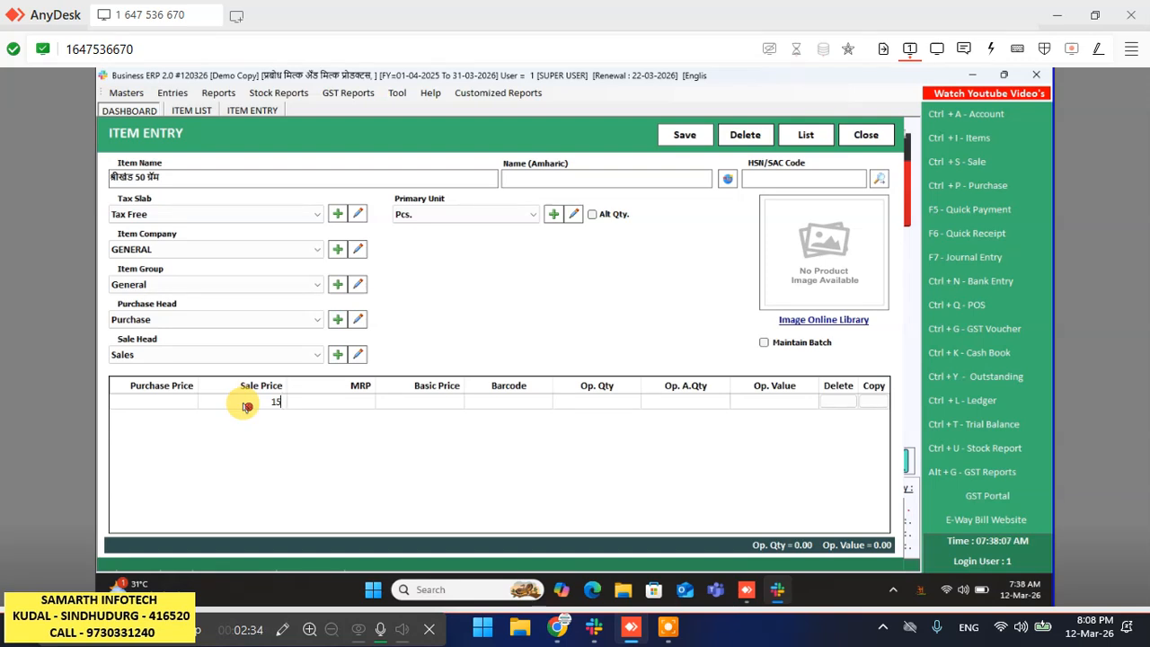
pyautogui.press('Left')
pyautogui.click(246, 406)
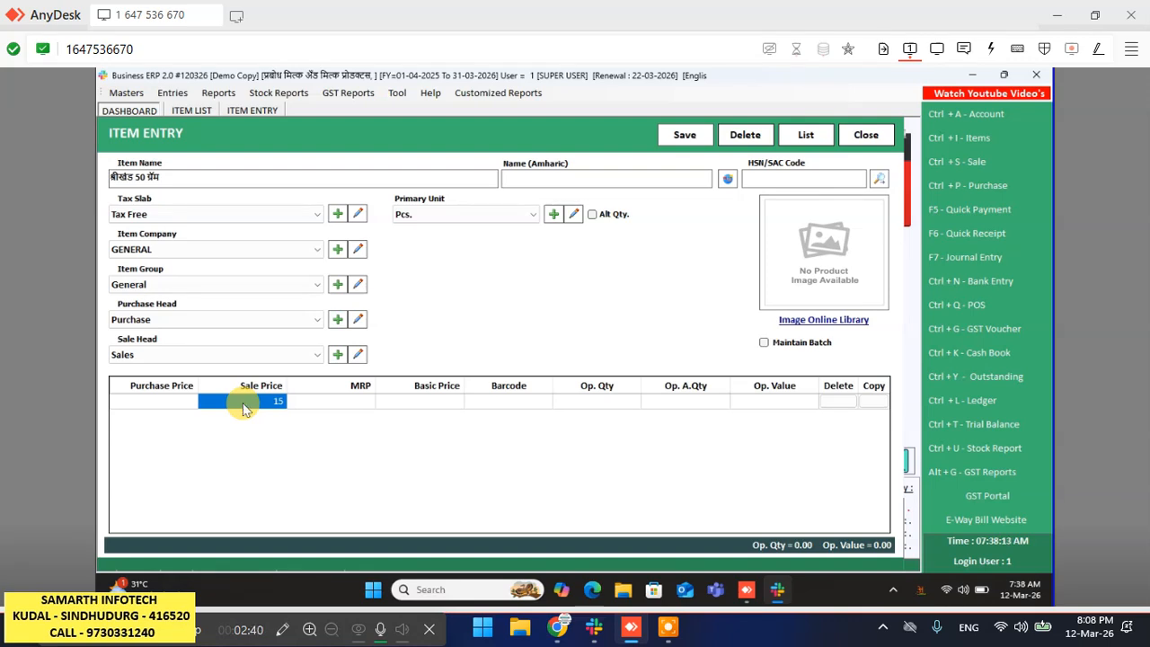
pyautogui.press('Left')
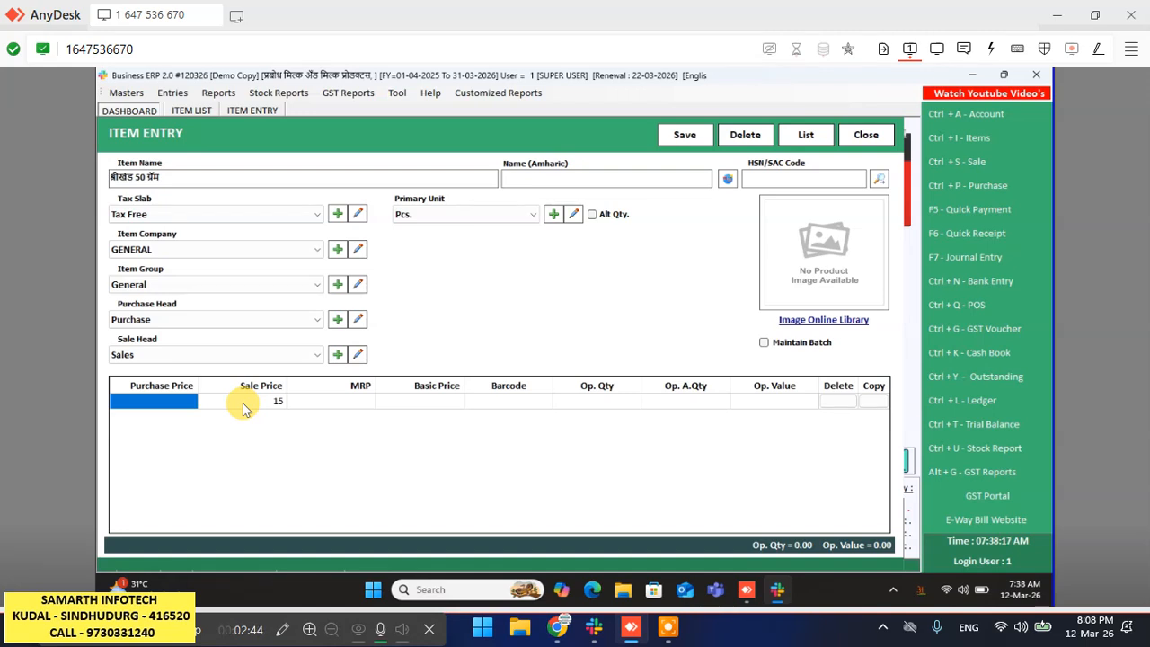
pyautogui.write('12')
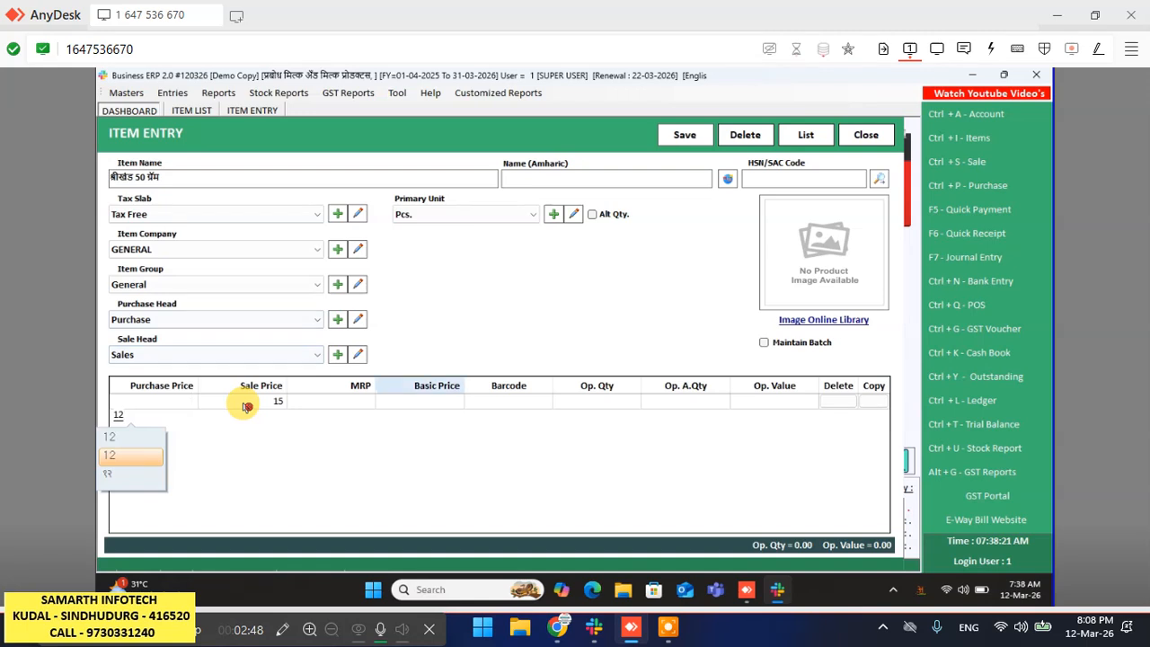
pyautogui.press('Return')
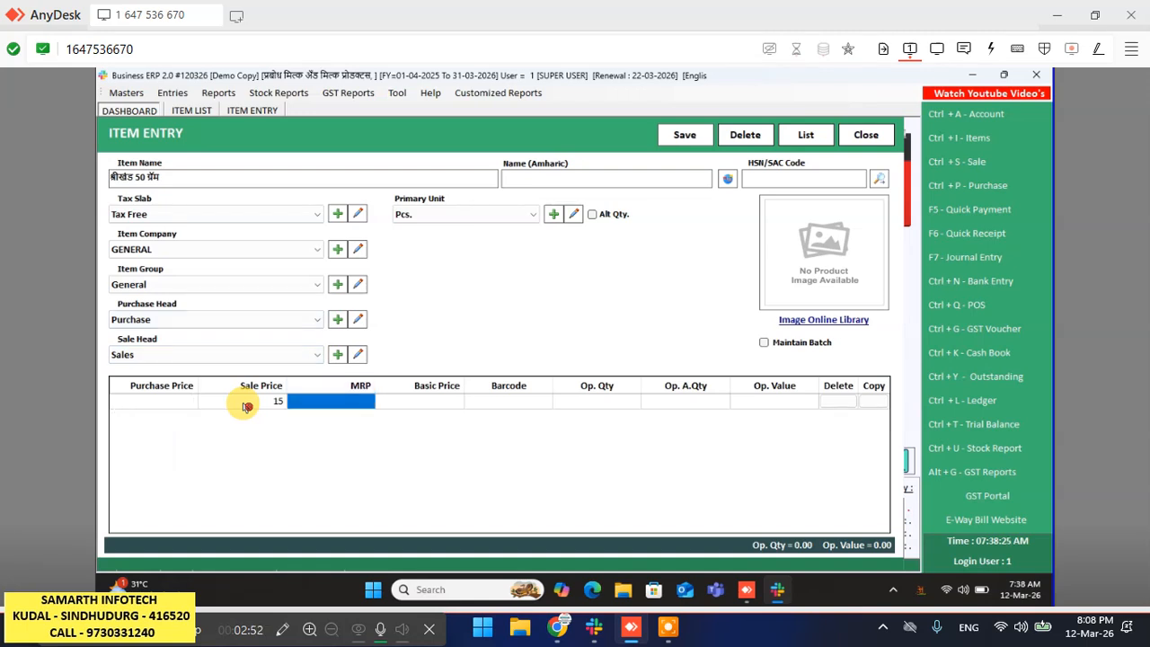
pyautogui.press('F2')
pyautogui.press('Left')
pyautogui.press('Left')
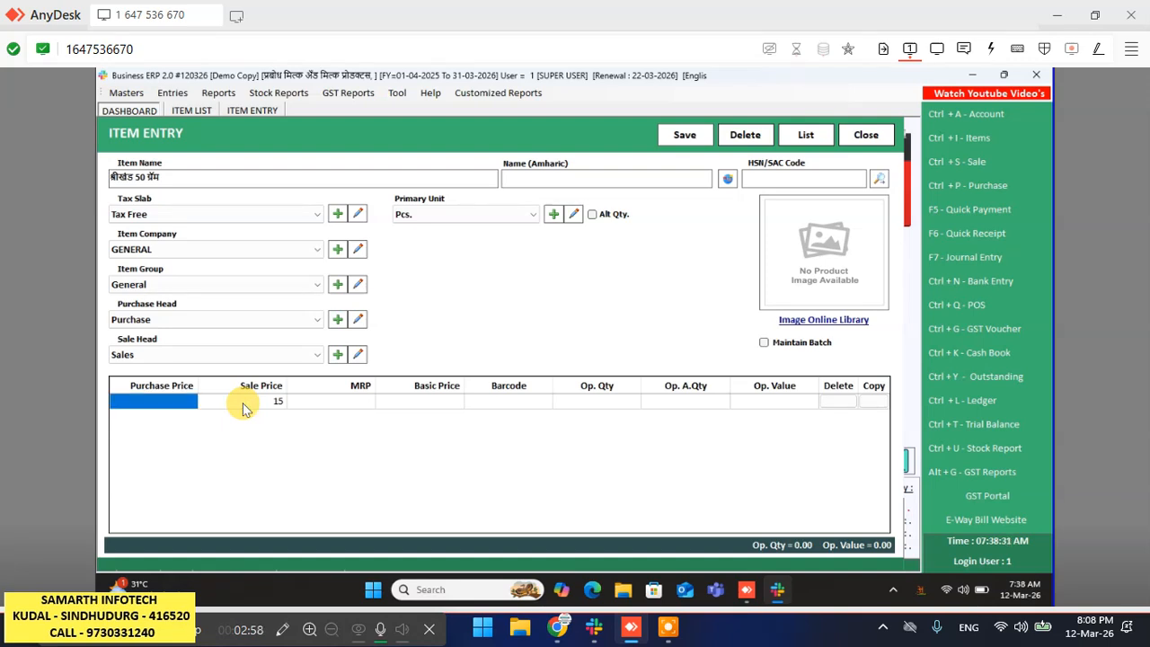
pyautogui.click(245, 407)
pyautogui.write('10')
pyautogui.press('Return')
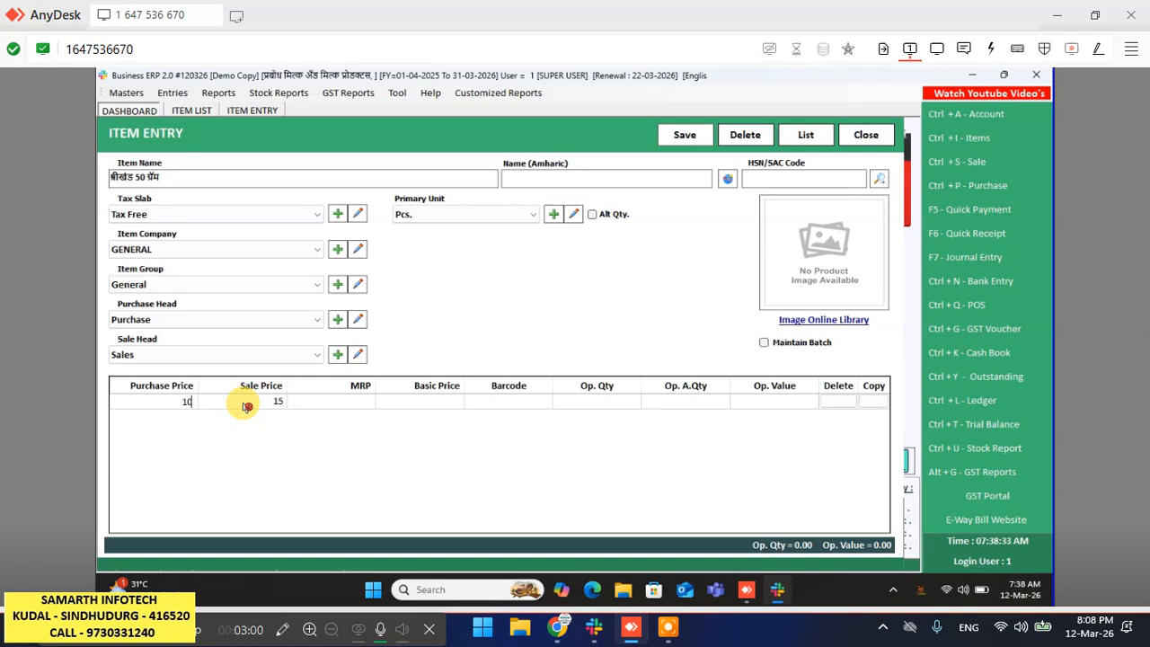
pyautogui.press('Return')
pyautogui.press('Return')
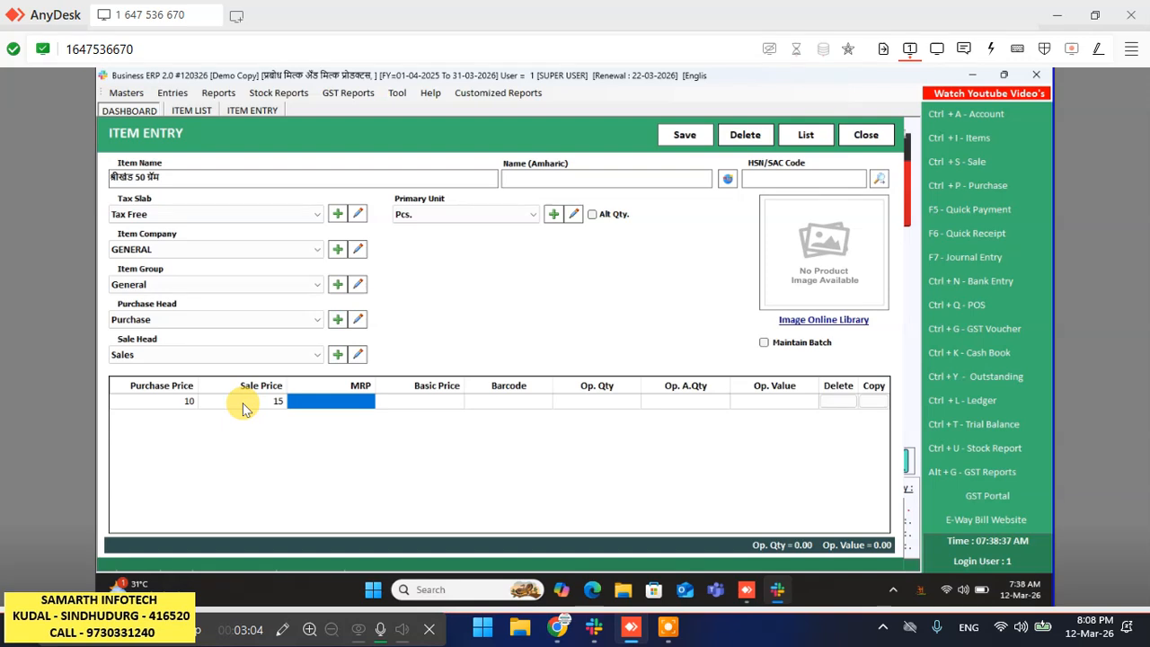
pyautogui.click(246, 406)
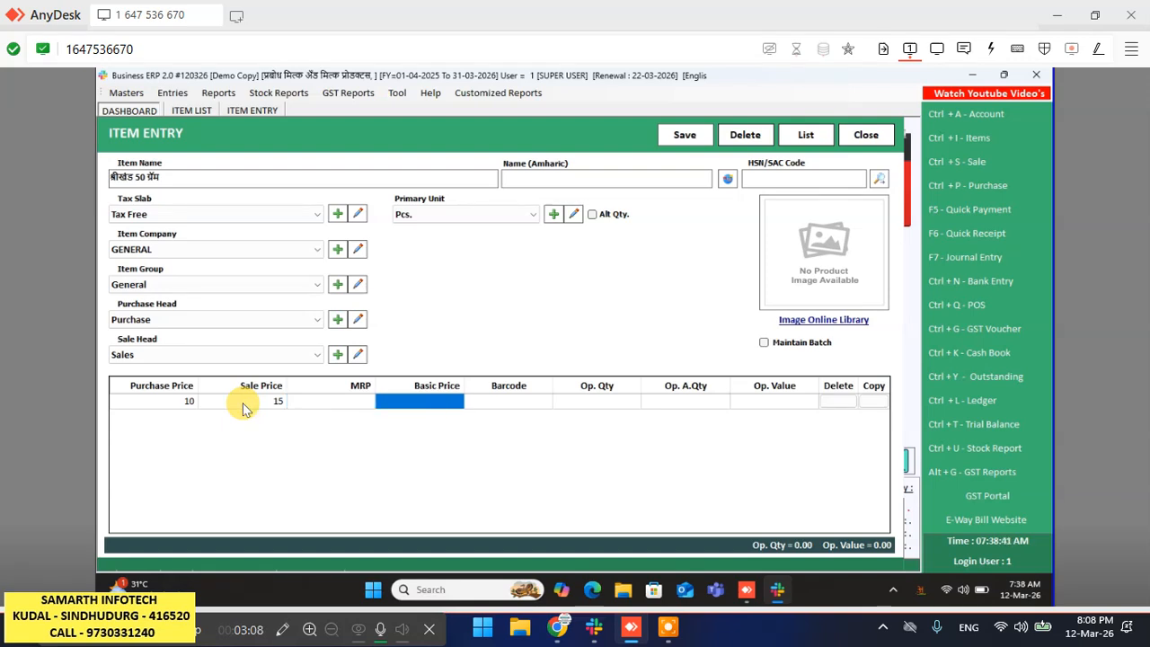
pyautogui.click(246, 406)
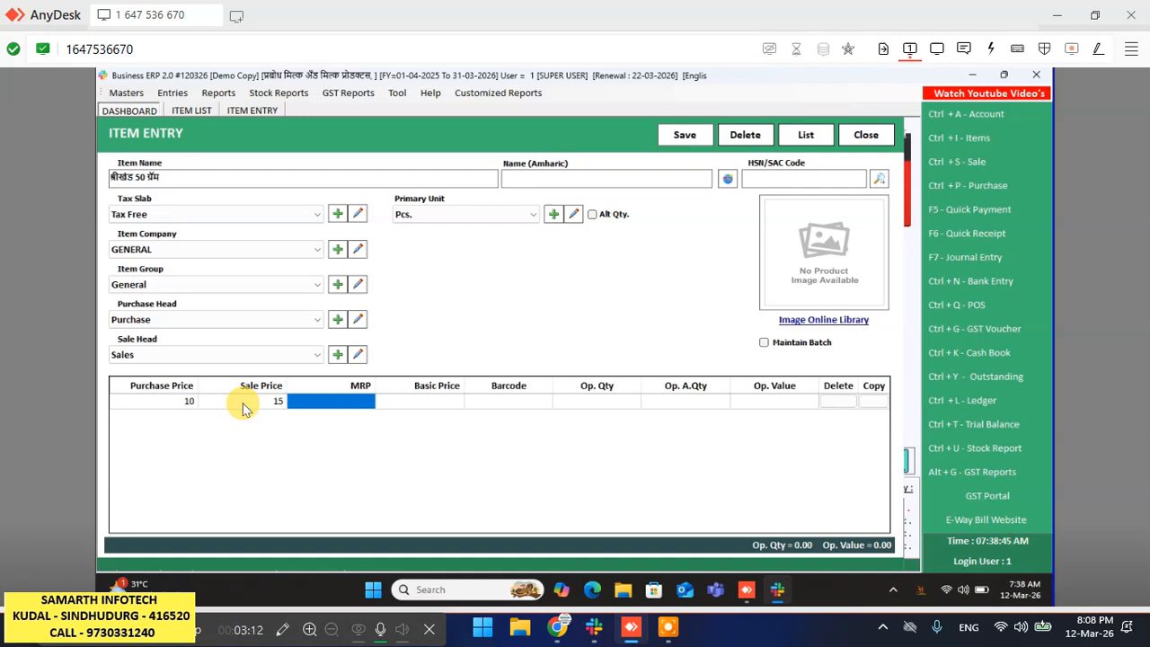
pyautogui.click(246, 406)
# - Enter an opening quantity of 100 for the item
pyautogui.press('Return')
pyautogui.press('Return')
pyautogui.press('Return')
pyautogui.press('Return')
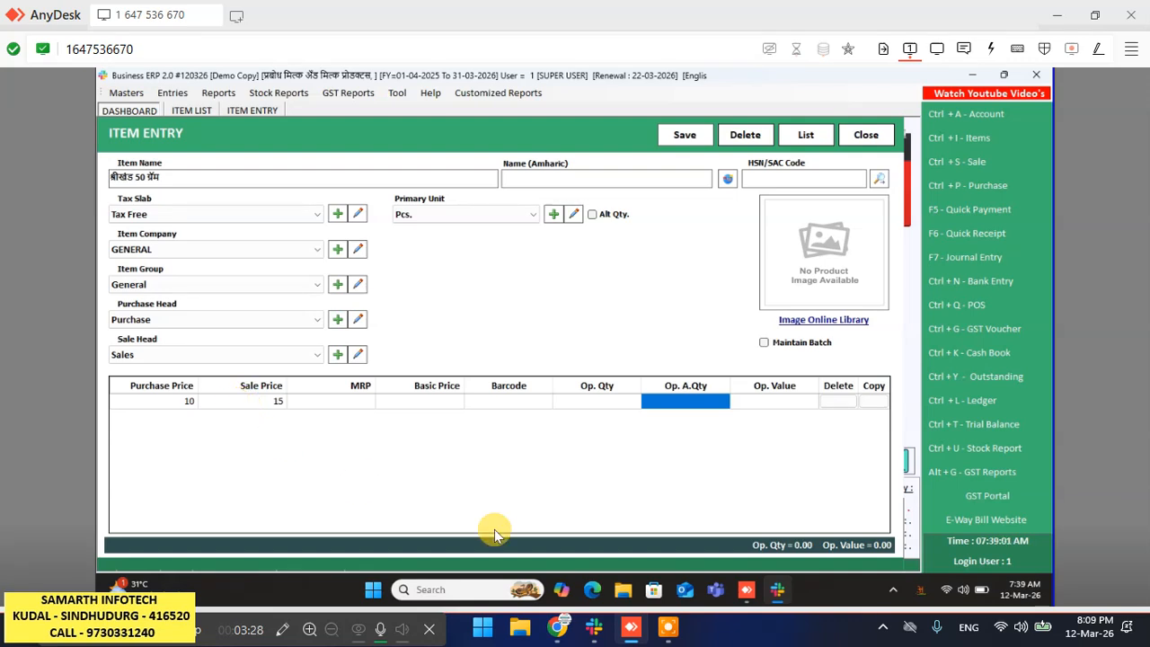
pyautogui.click(604, 407)
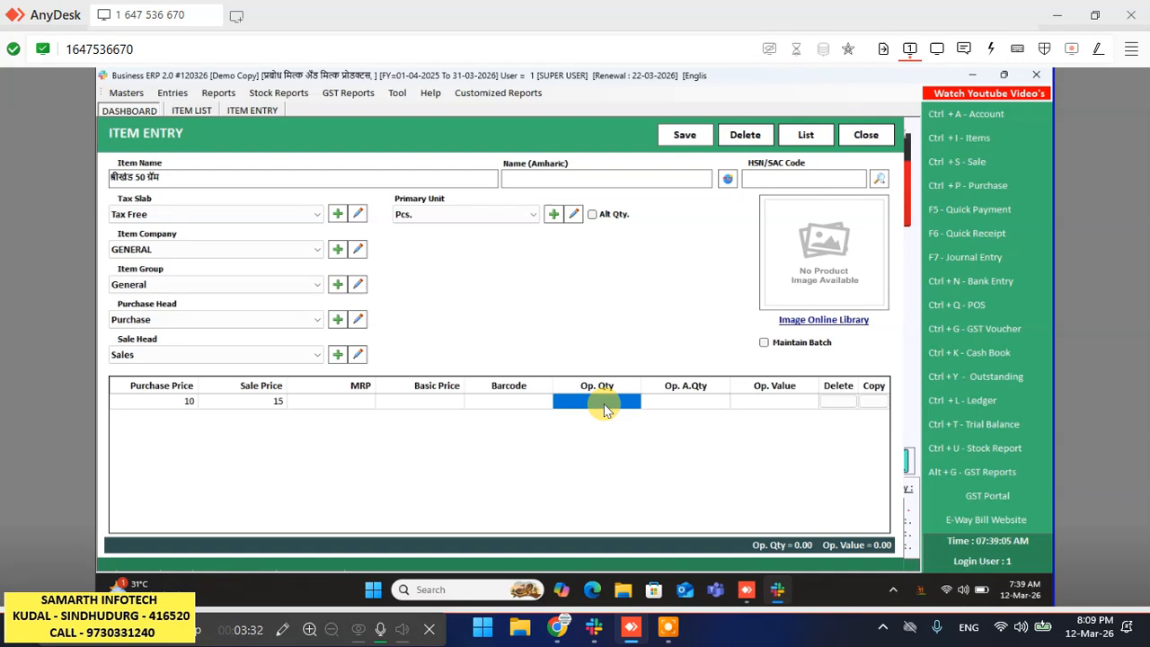
pyautogui.click(604, 406)
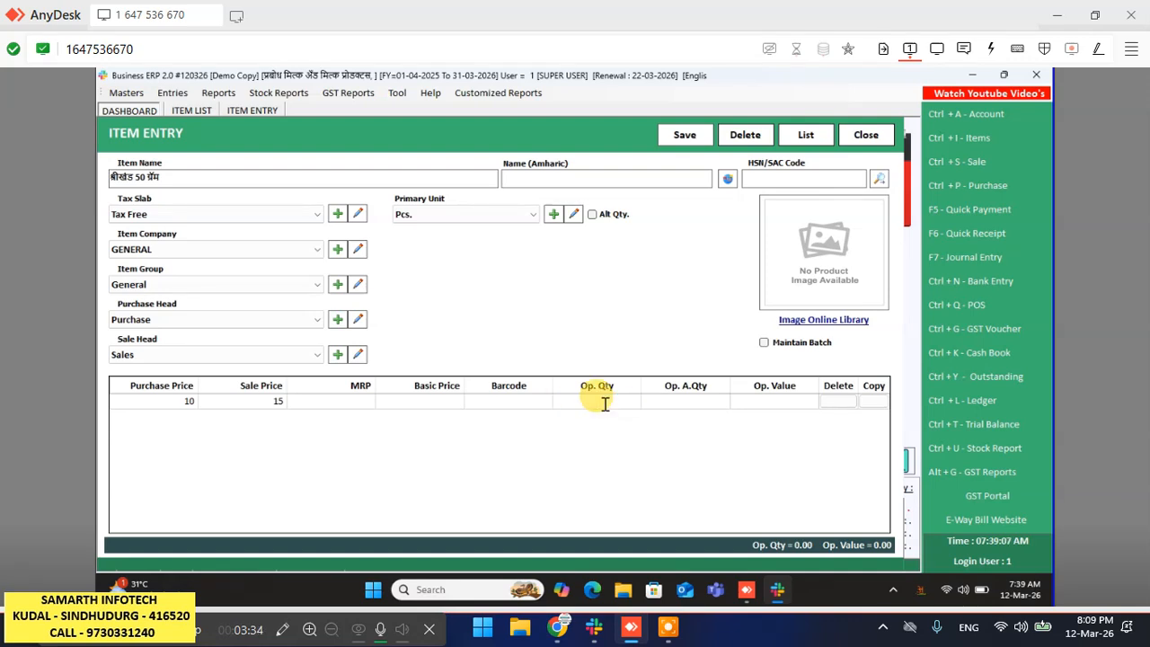
pyautogui.write('1')
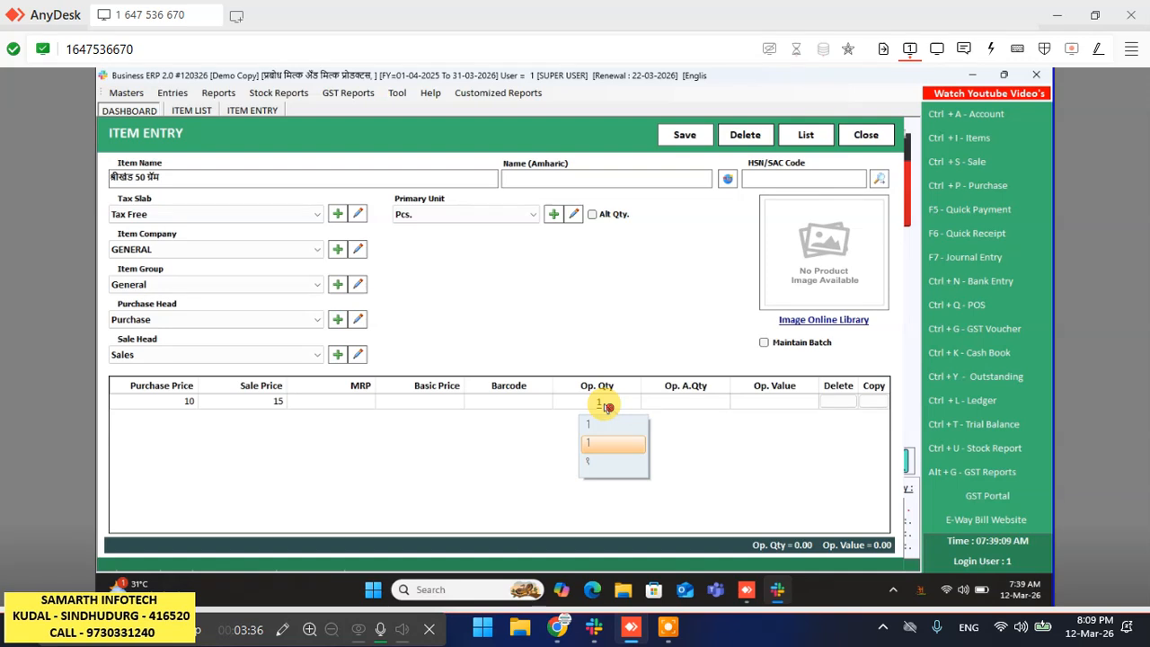
pyautogui.write('00')
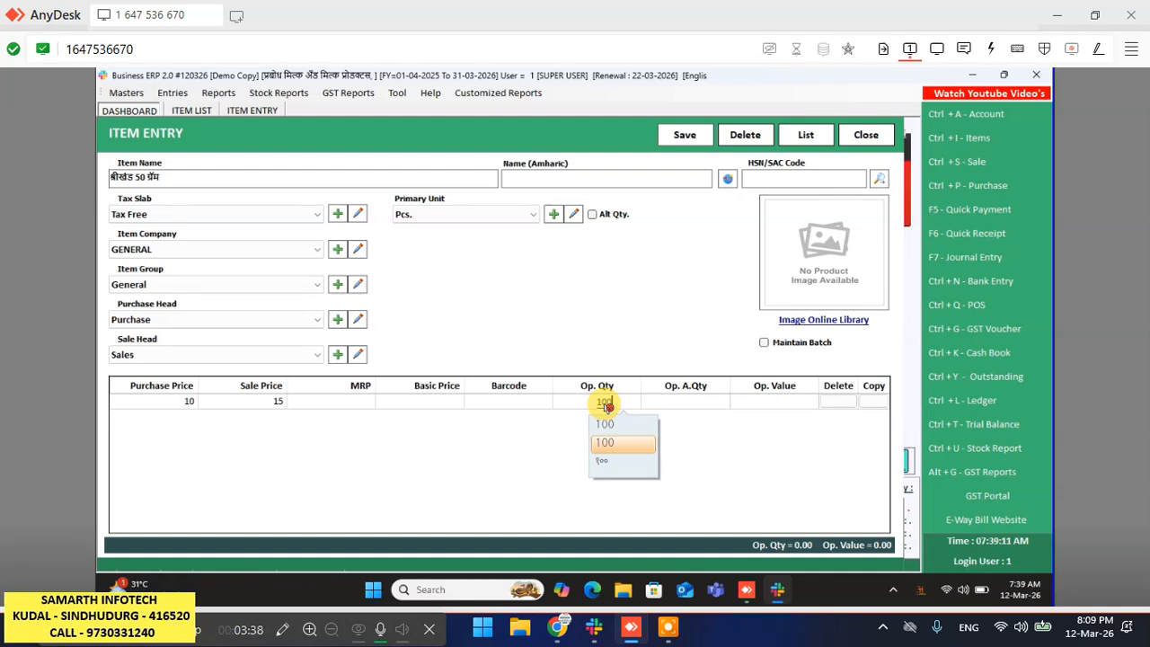
pyautogui.press('Return')
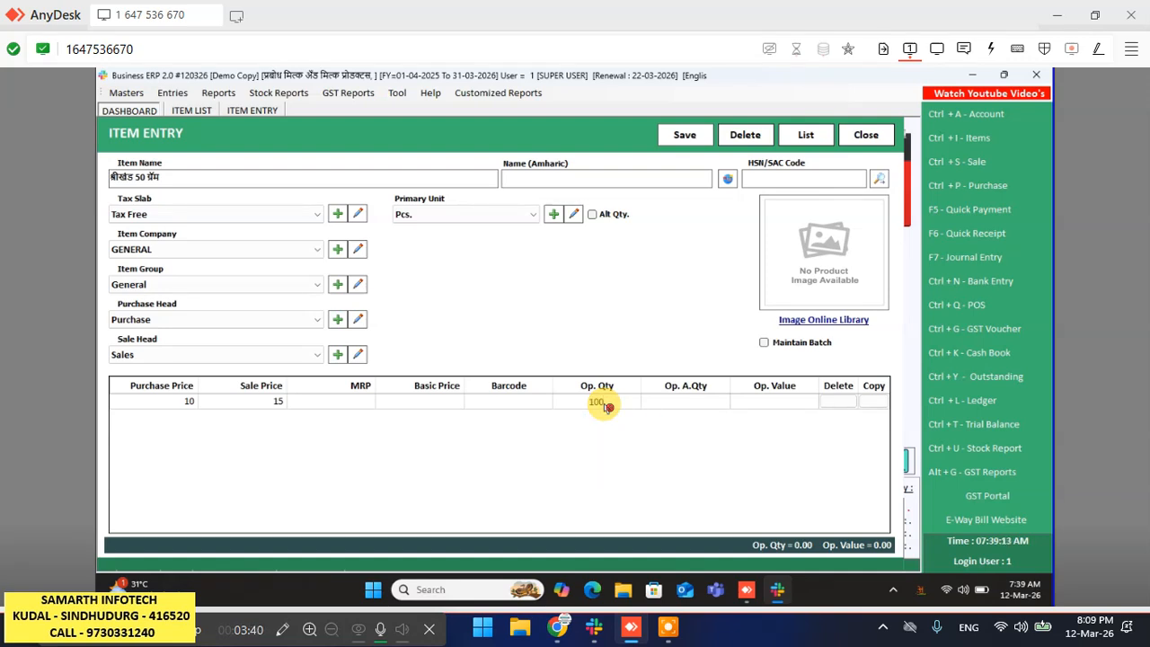
pyautogui.press('Return')
pyautogui.click(605, 407)
pyautogui.click(606, 407)
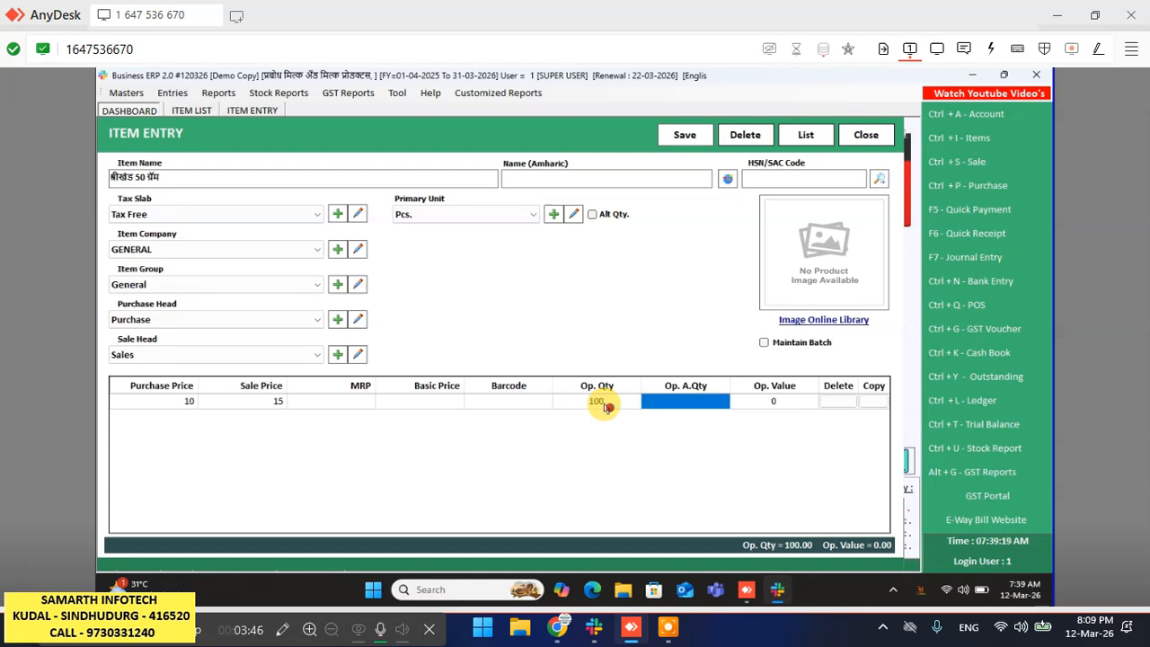
pyautogui.press('Return')
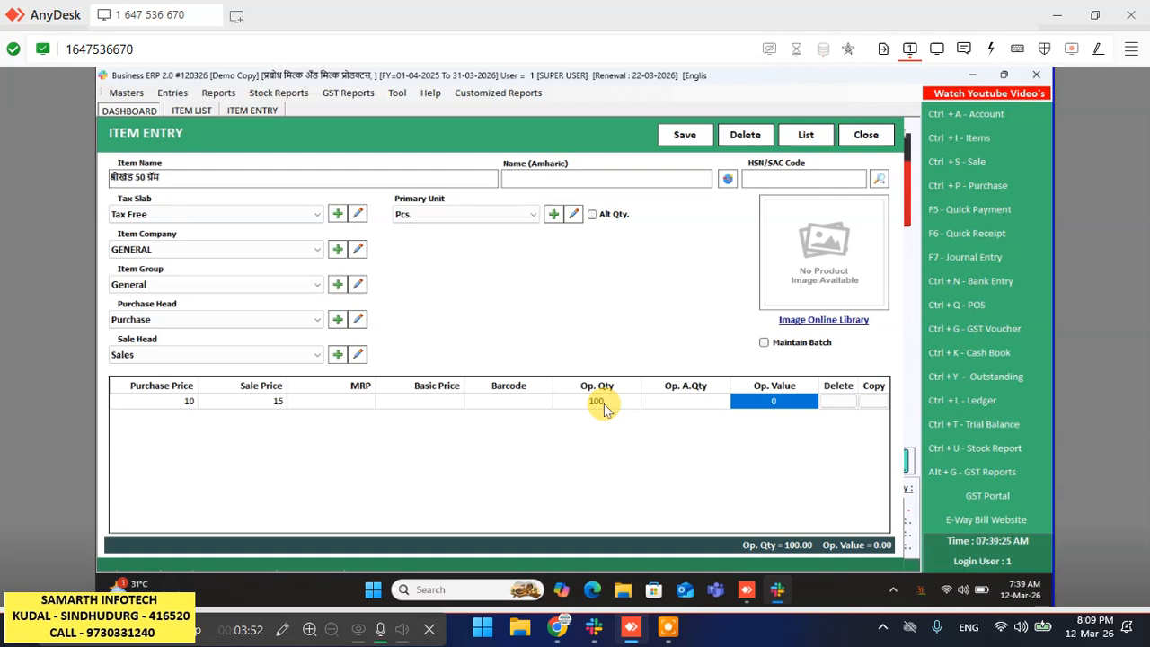
# - Save the item and dismiss the saved confirmation
pyautogui.click(606, 407)
pyautogui.press('Return')
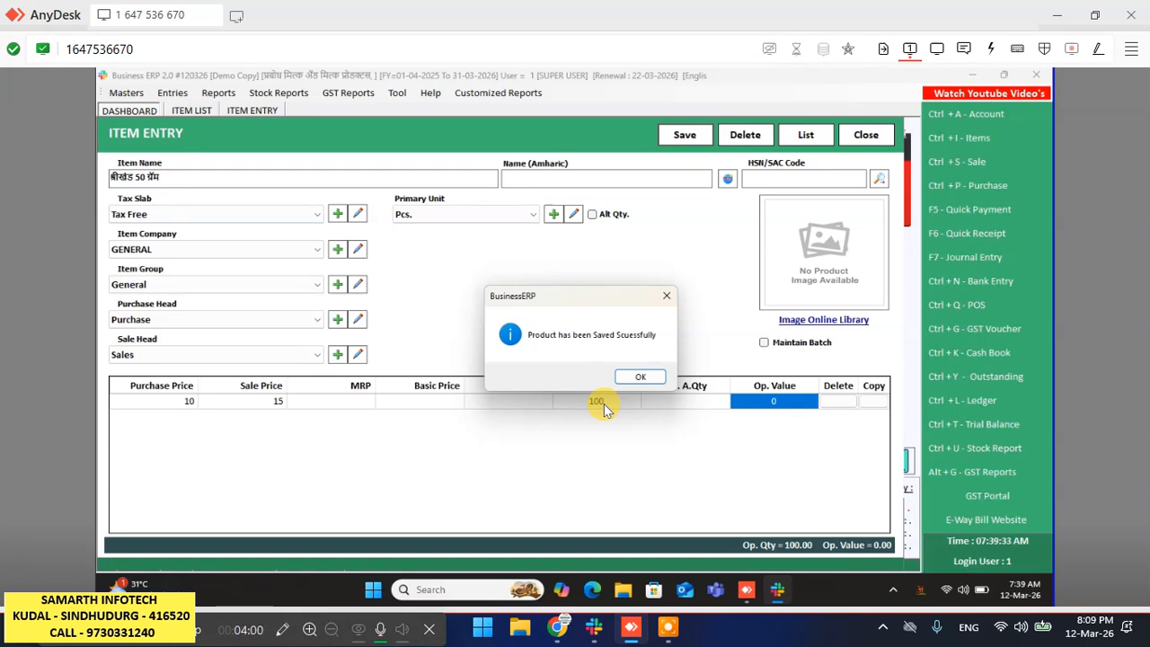
pyautogui.press('Return')
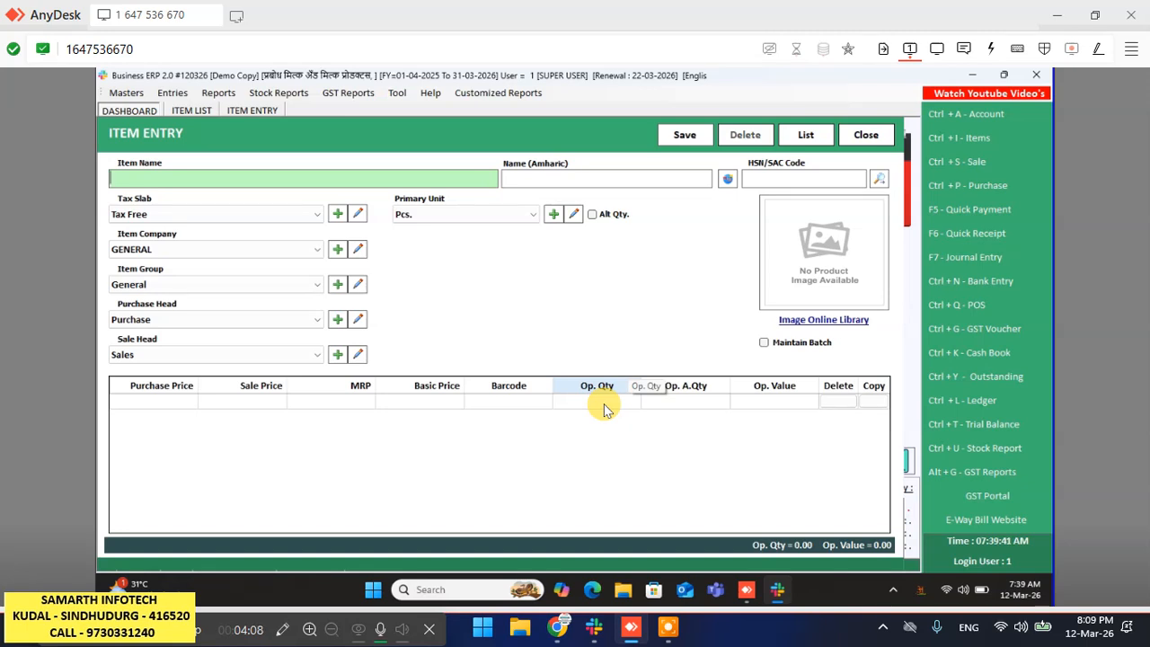
# - Type 'shrikhand 100 gram' as the item name, accepting the Marathi spelling श्रीखंड 100 ग्रॅम
pyautogui.write('sh')
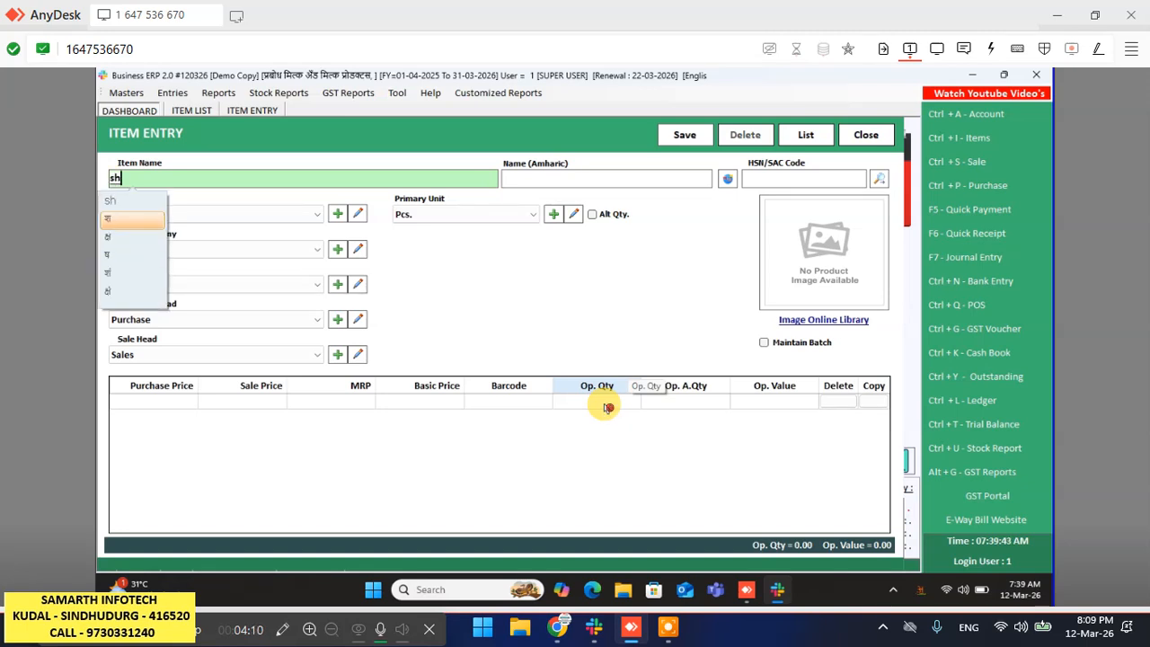
pyautogui.write('rikhand ')
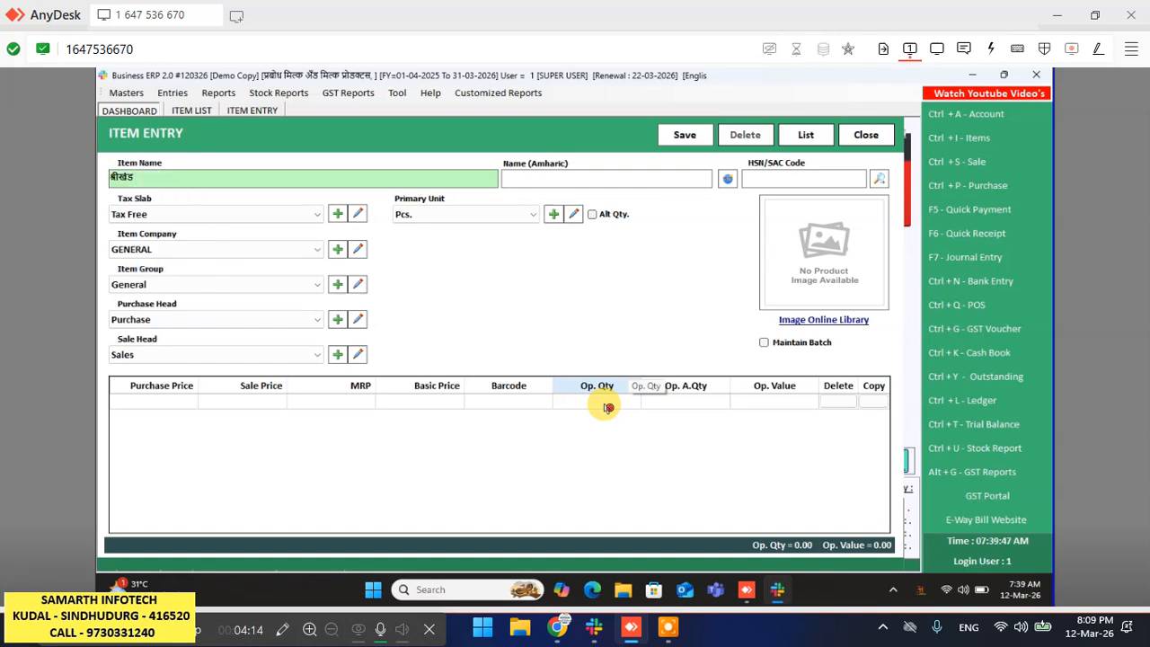
pyautogui.write('1')
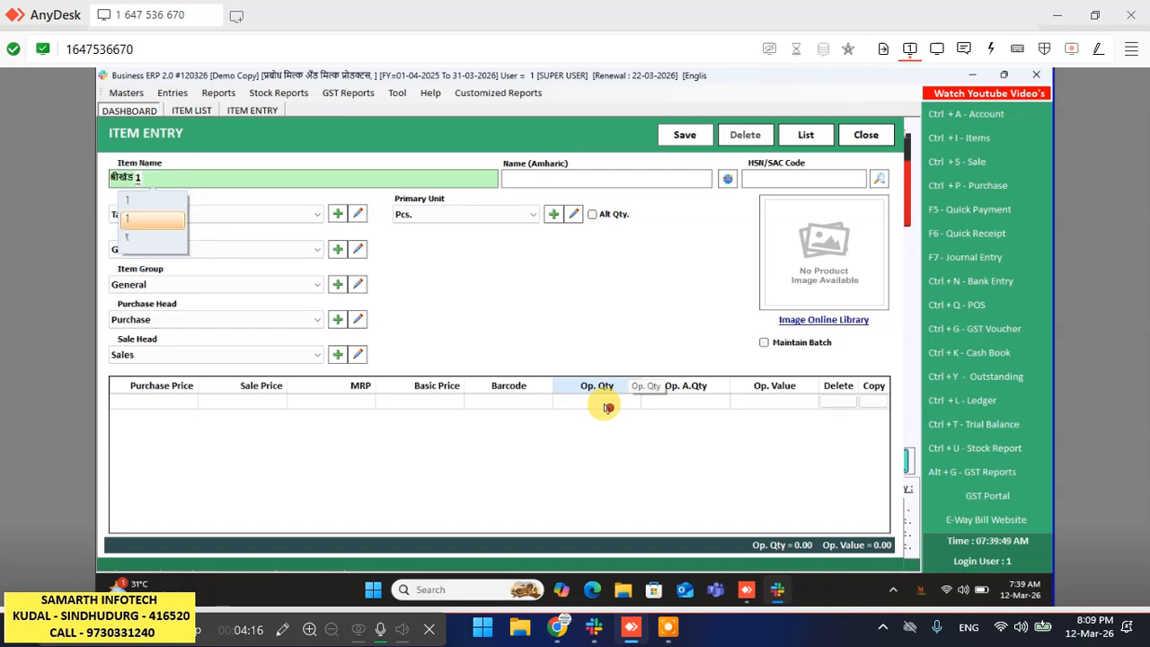
pyautogui.write('00')
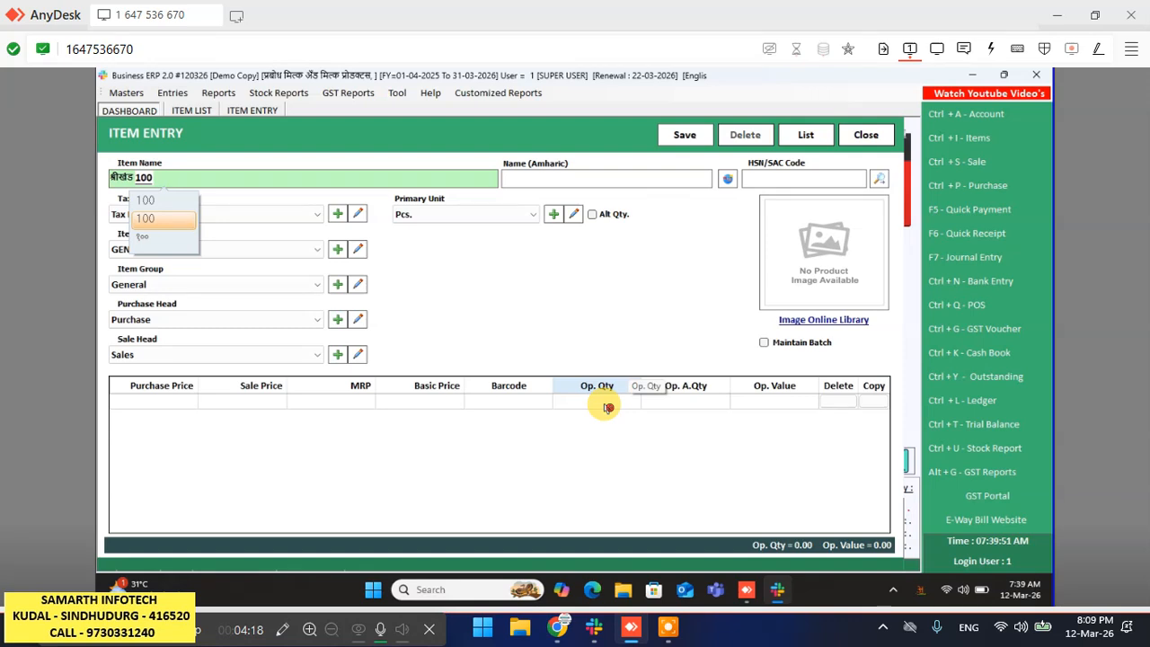
pyautogui.write(' gr')
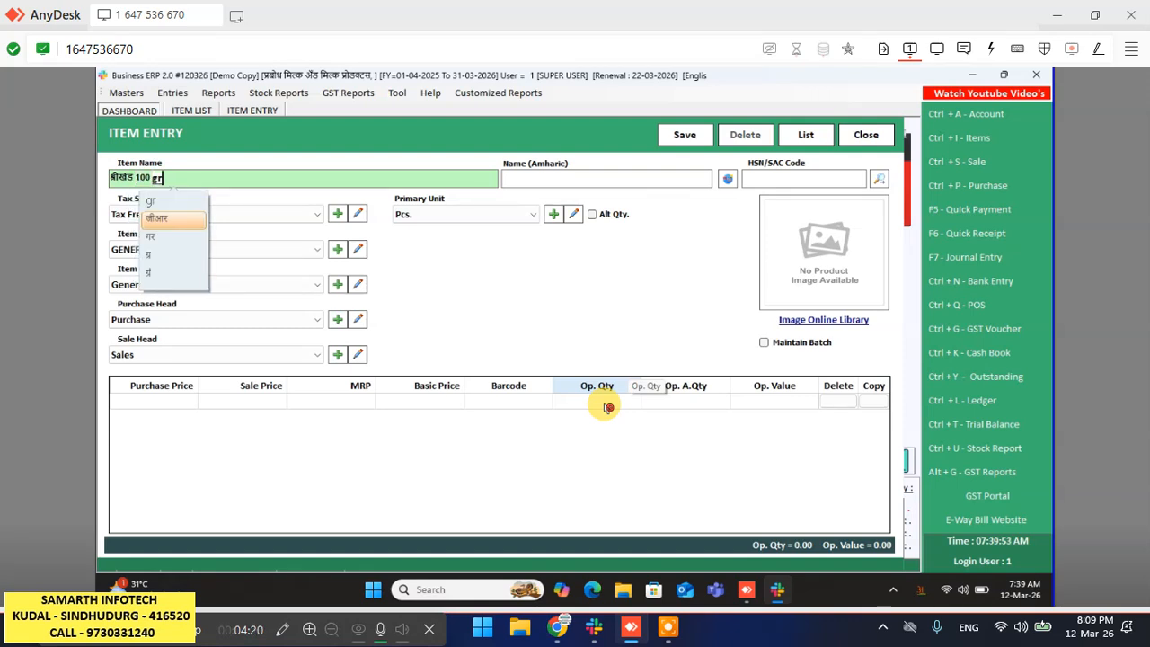
pyautogui.write('am')
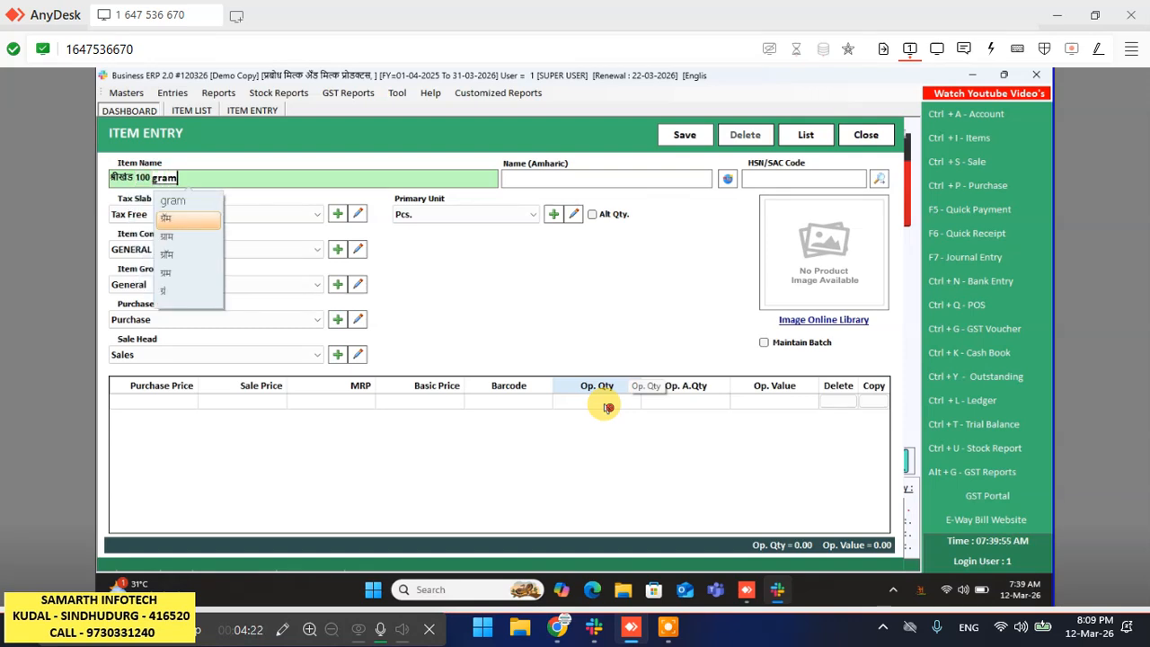
pyautogui.press('Return')
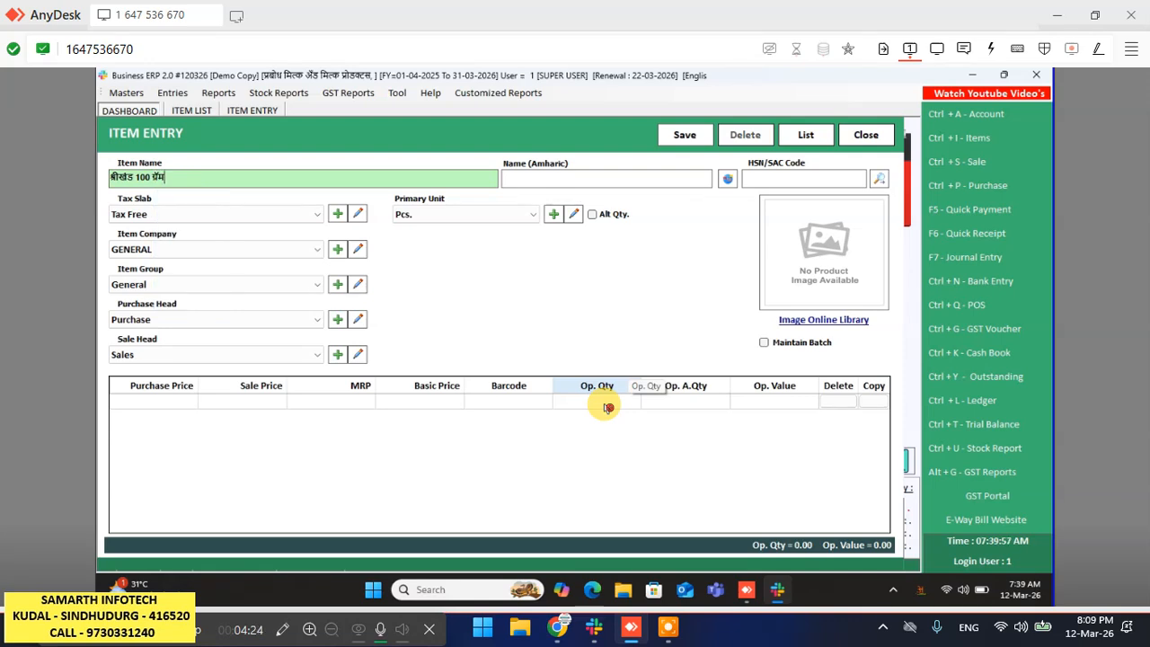
pyautogui.click(608, 407)
pyautogui.click(607, 407)
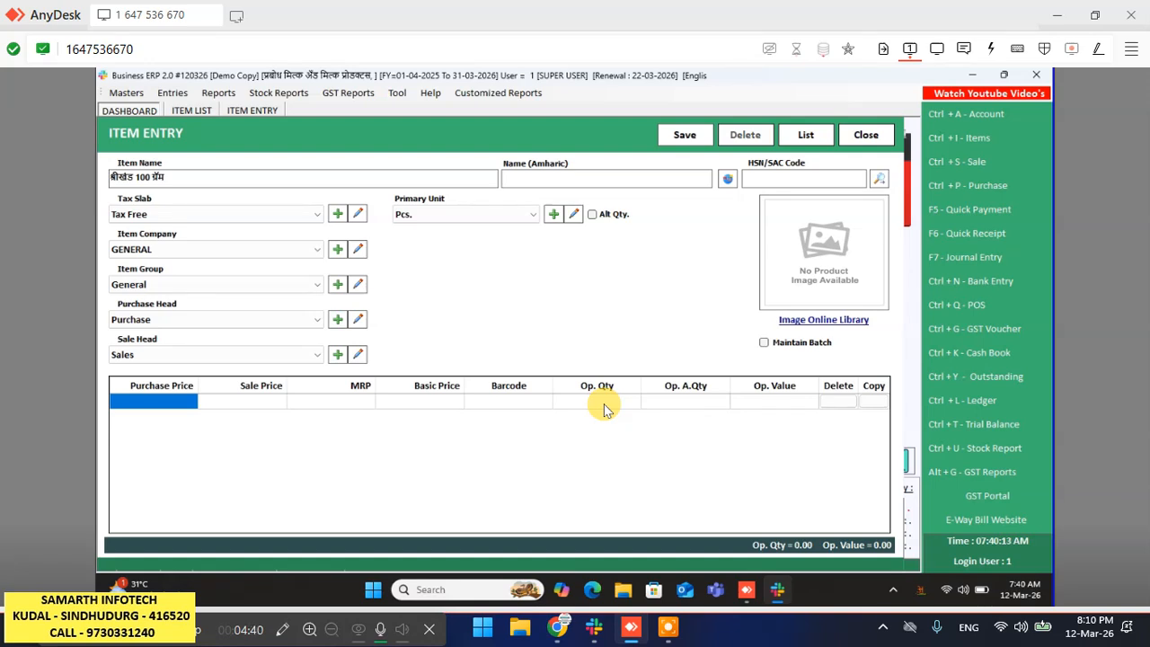
# - Enter a purchase price of 24 and a sale price of 30
pyautogui.write('24')
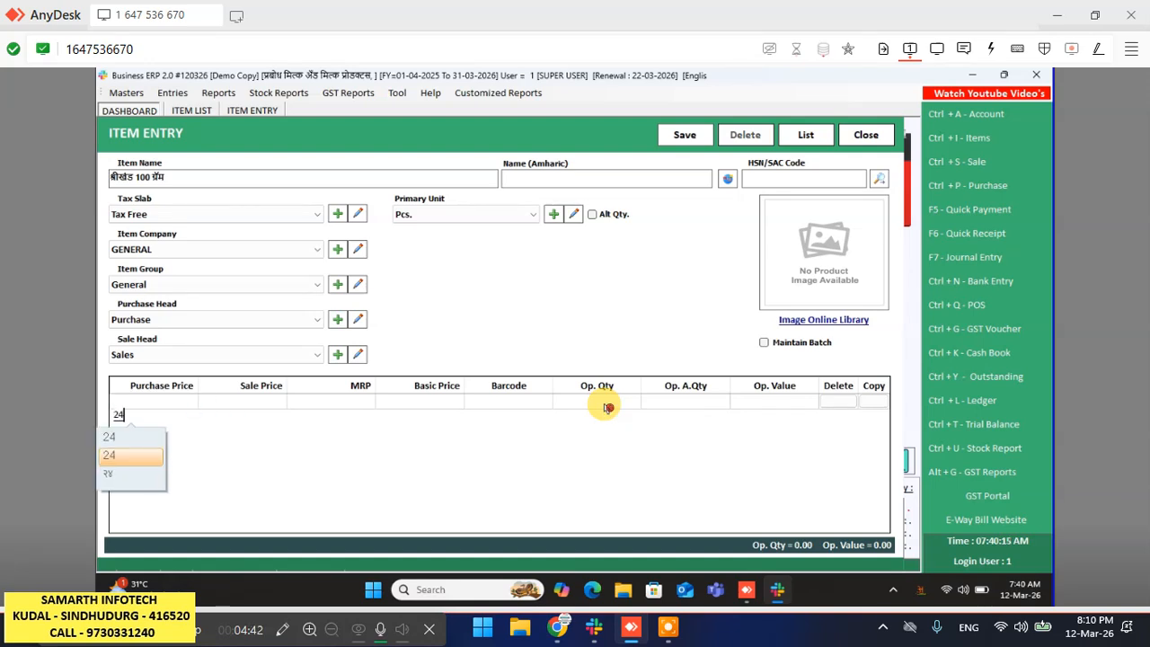
pyautogui.press('space')
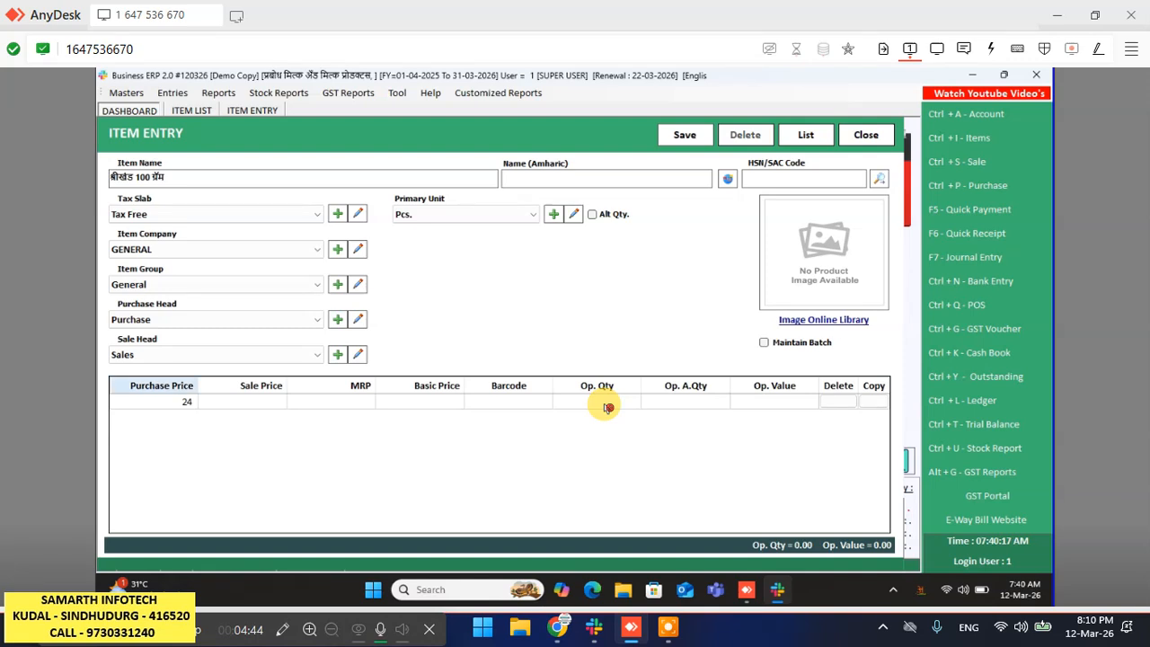
pyautogui.press('Return')
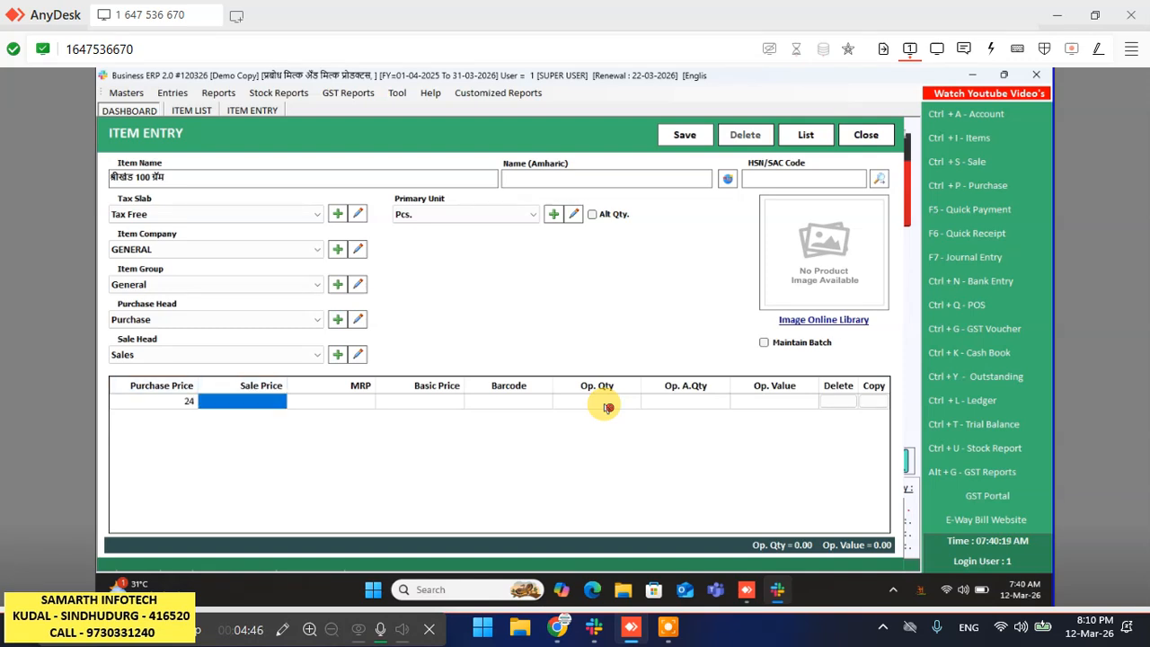
pyautogui.write('30')
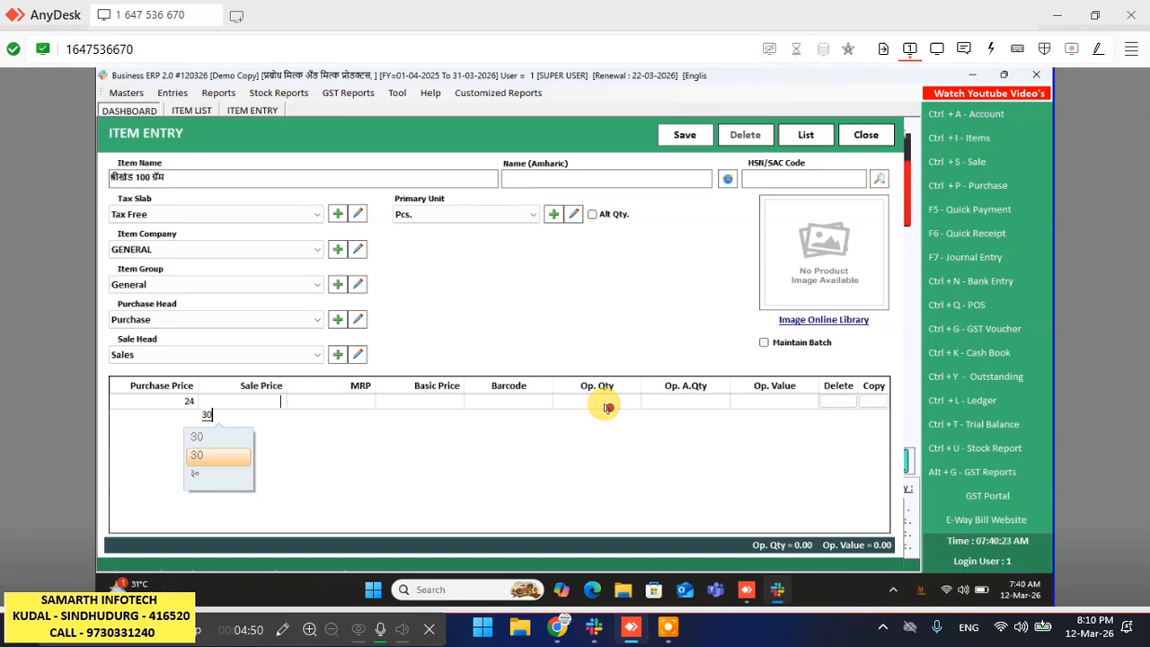
pyautogui.press('Return')
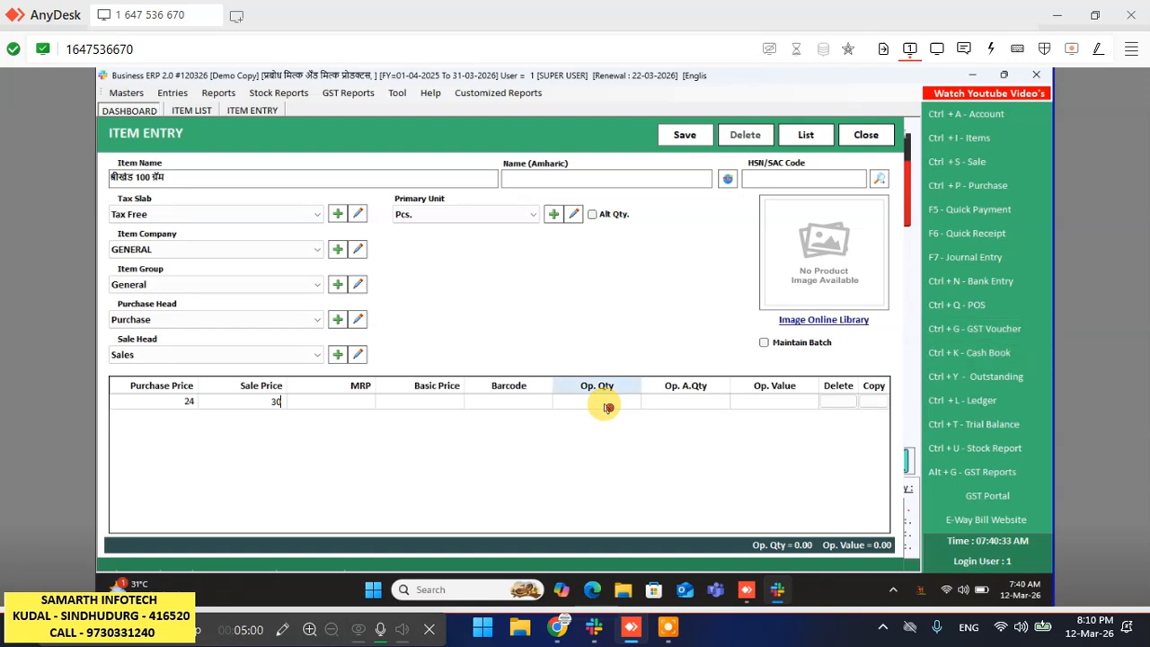
# - Set opening quantity to 75, save the item with Alt+S, and dismiss the confirmation
pyautogui.click(608, 407)
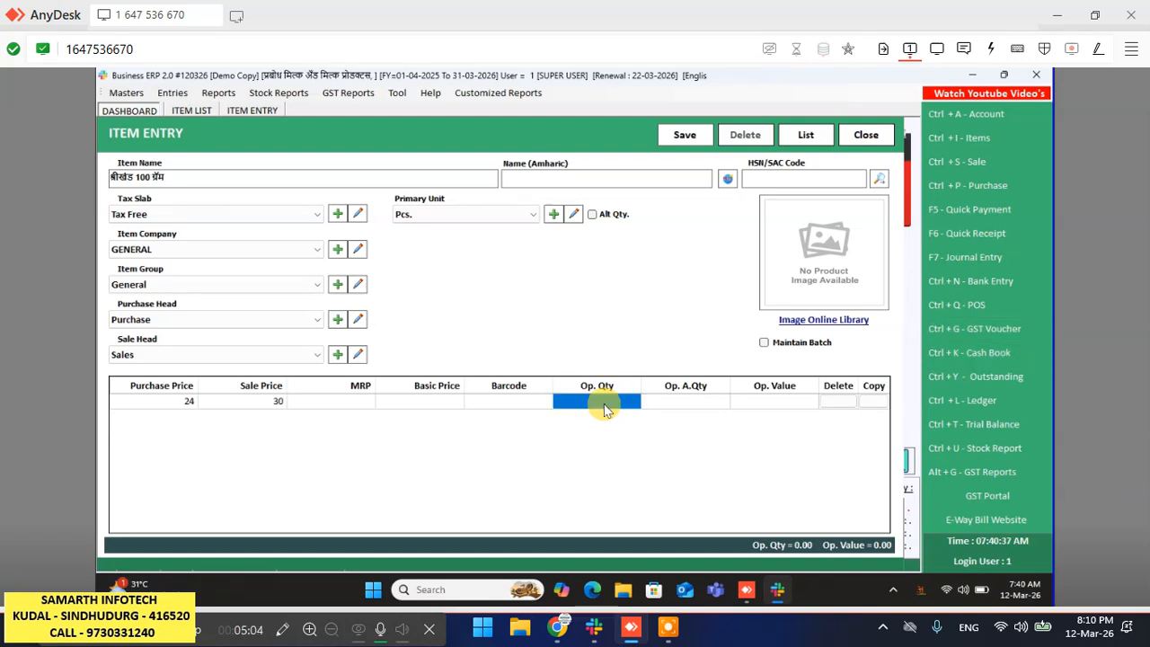
pyautogui.click(605, 409)
pyautogui.write('75')
pyautogui.press('Return')
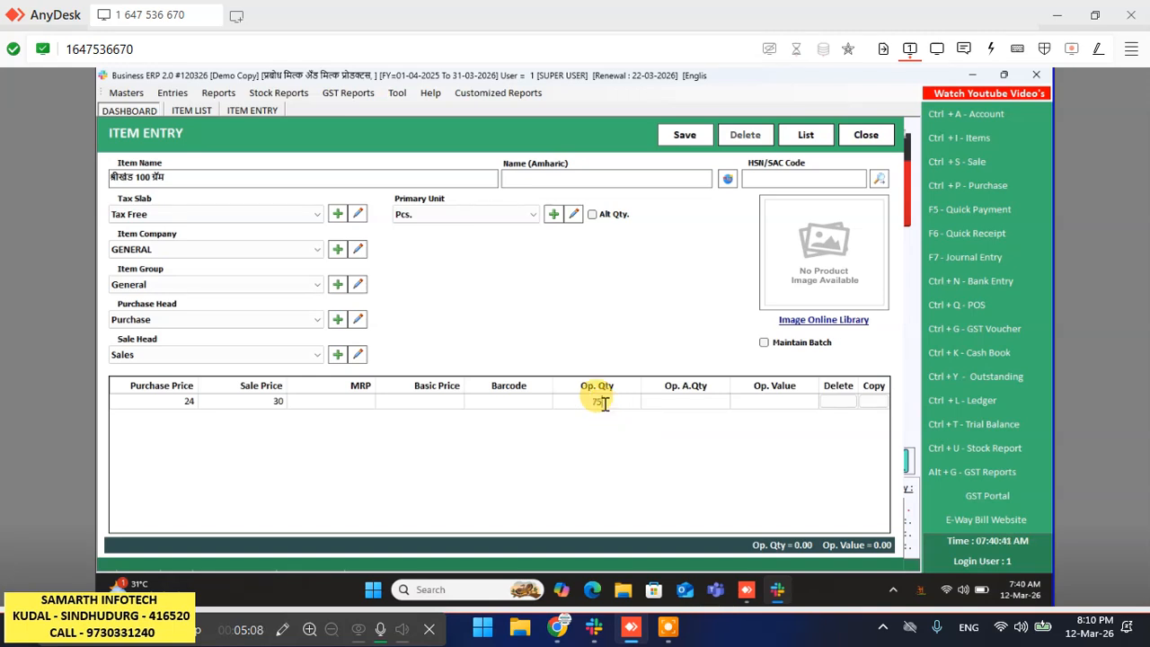
pyautogui.click(606, 406)
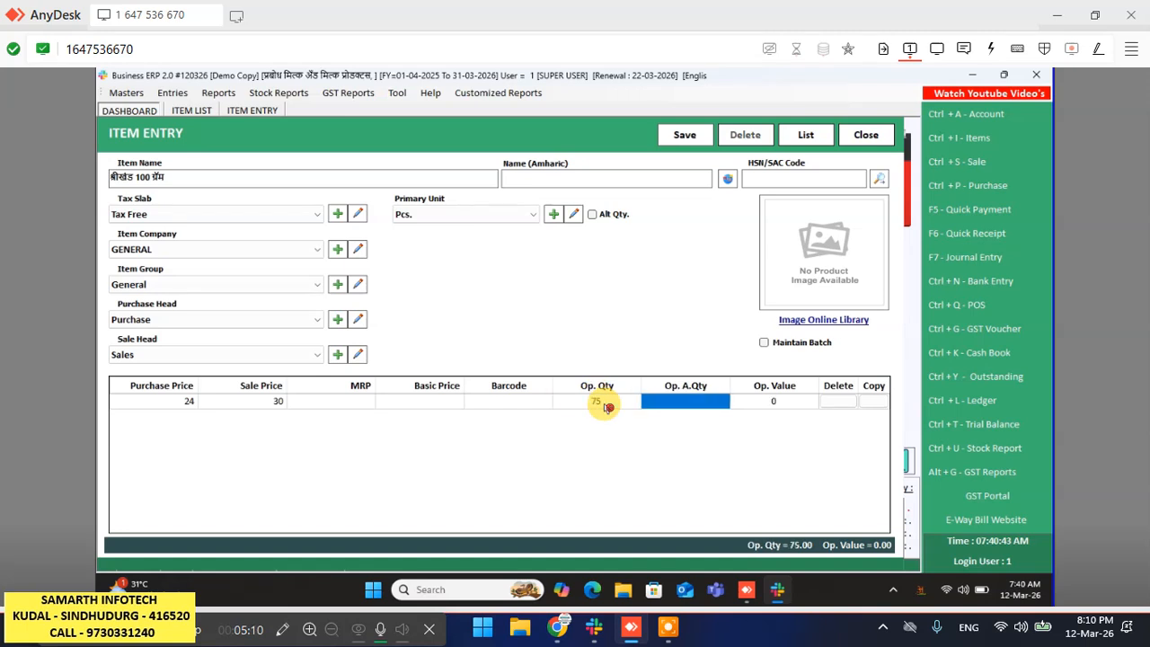
pyautogui.hotkey('alt', 's')
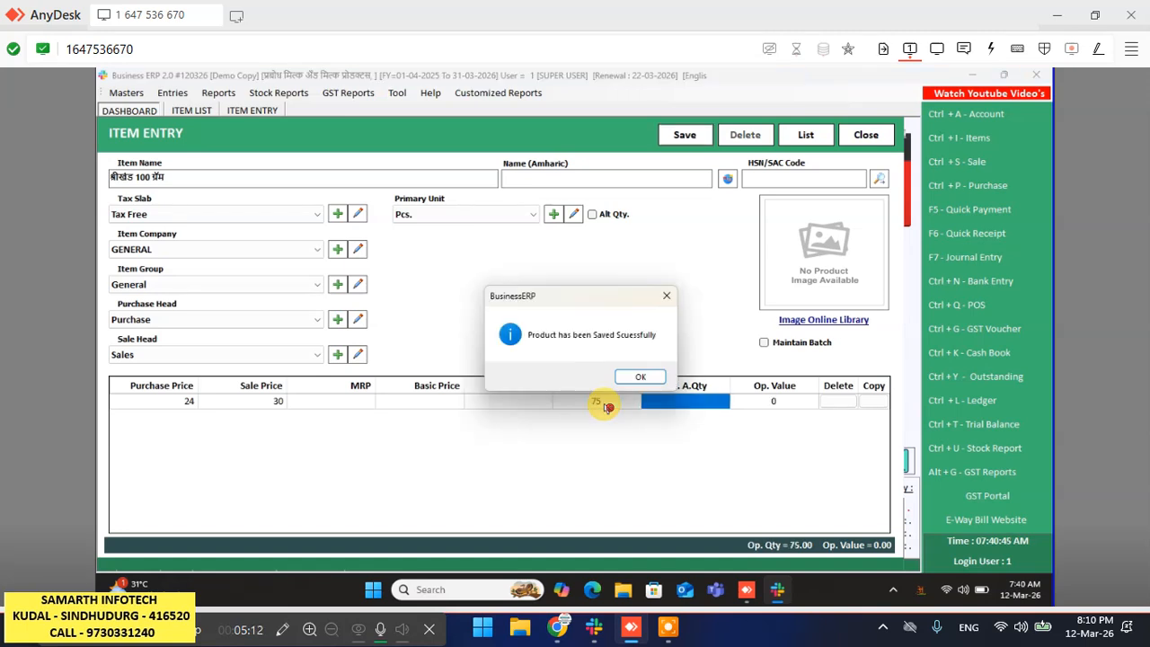
pyautogui.press('Return')
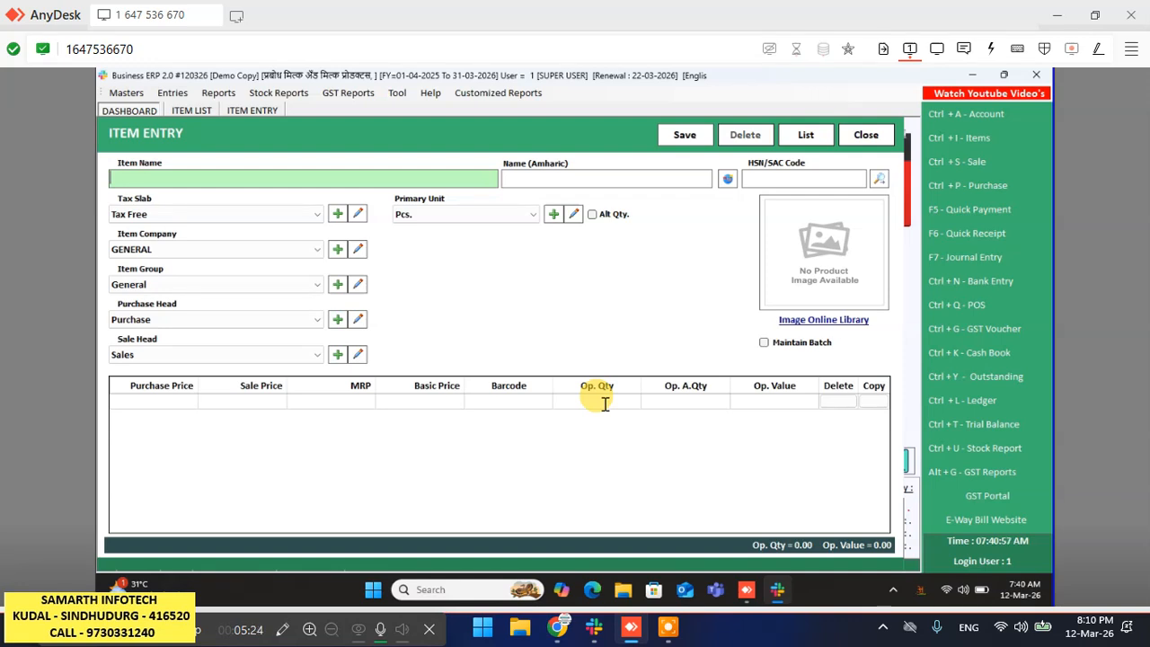
# - Type 'shrikhand 250gram' as the item name, giving श्रीखंड 250ग्रॅम
pyautogui.write('sh')
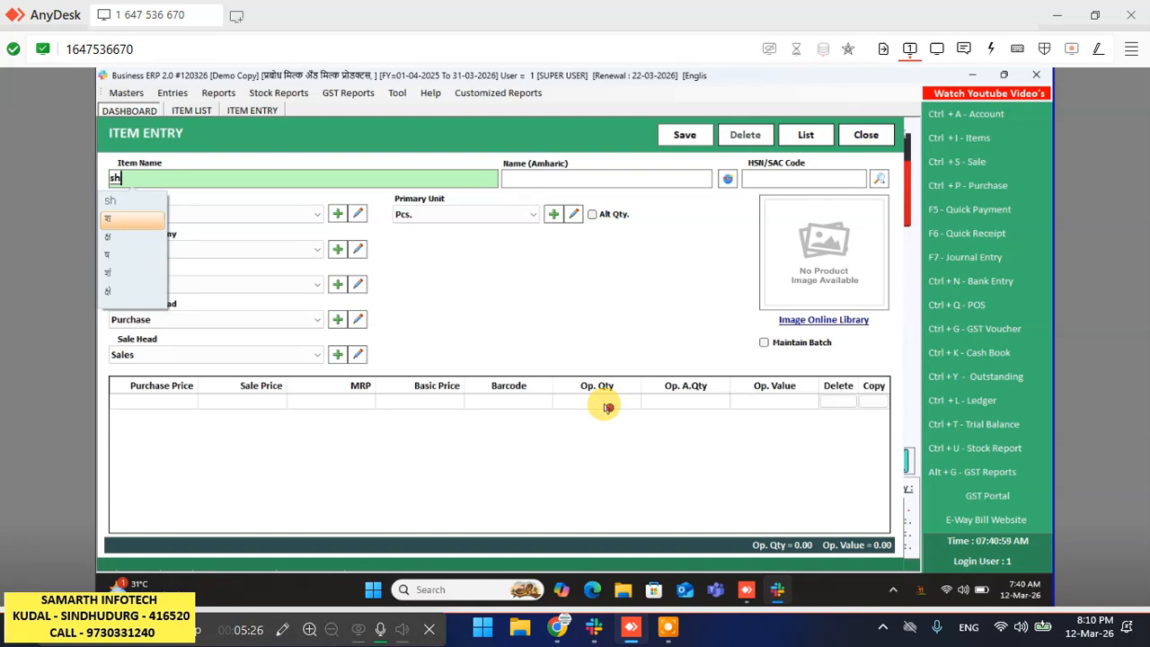
pyautogui.write('ri')
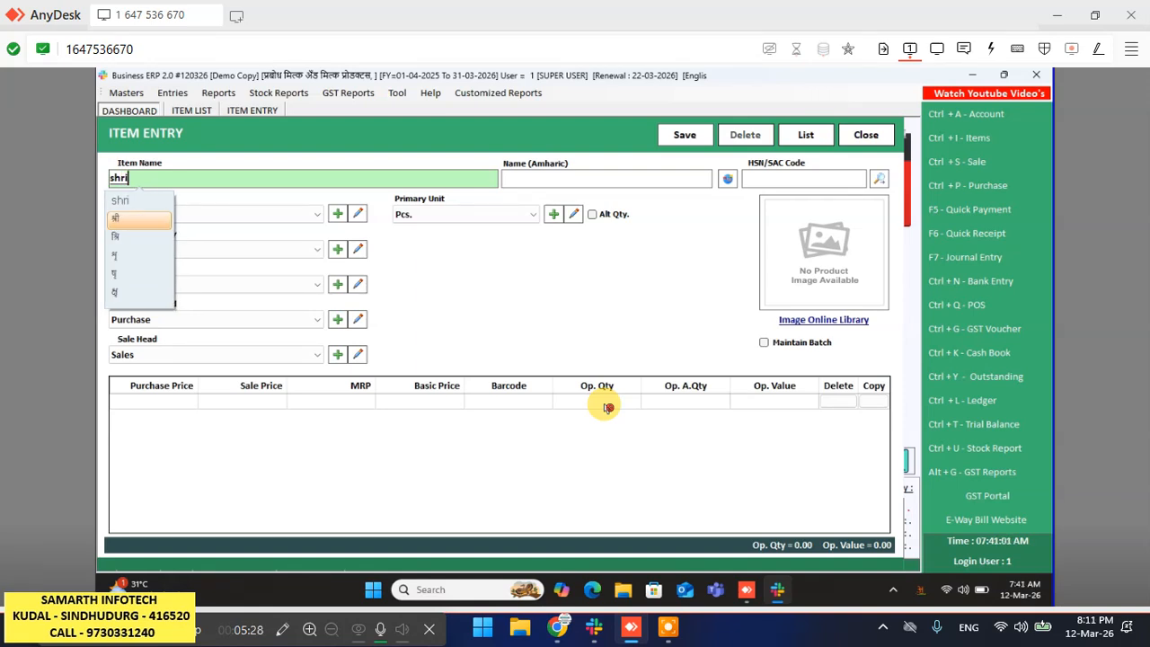
pyautogui.write('kh')
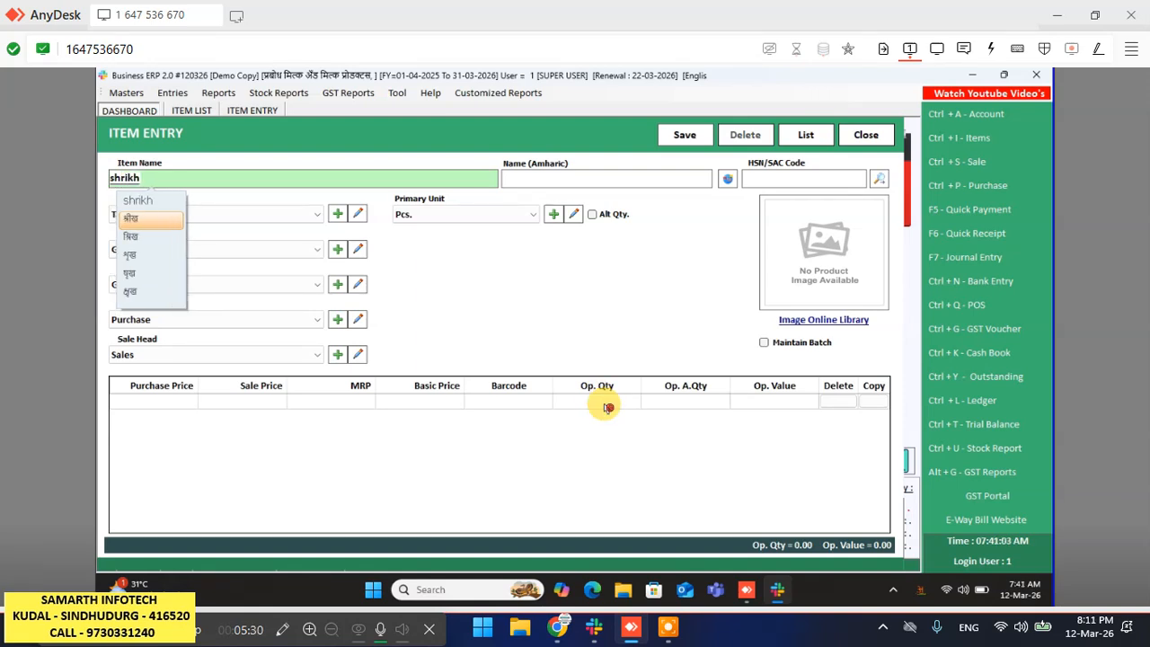
pyautogui.write('and')
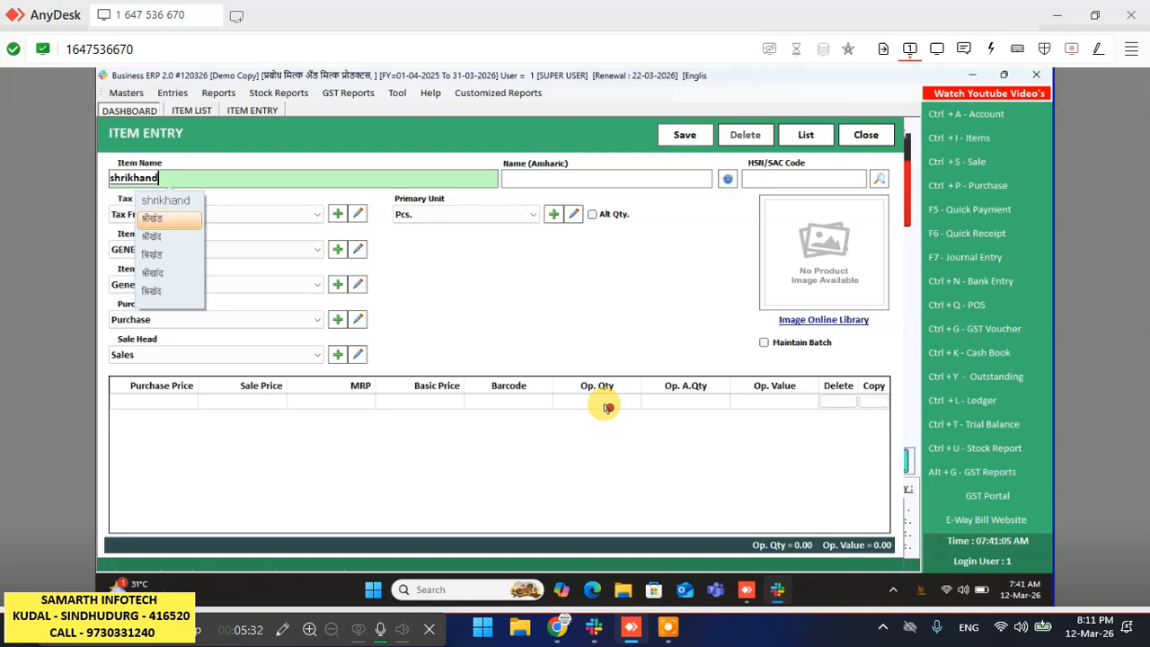
pyautogui.write(' 25')
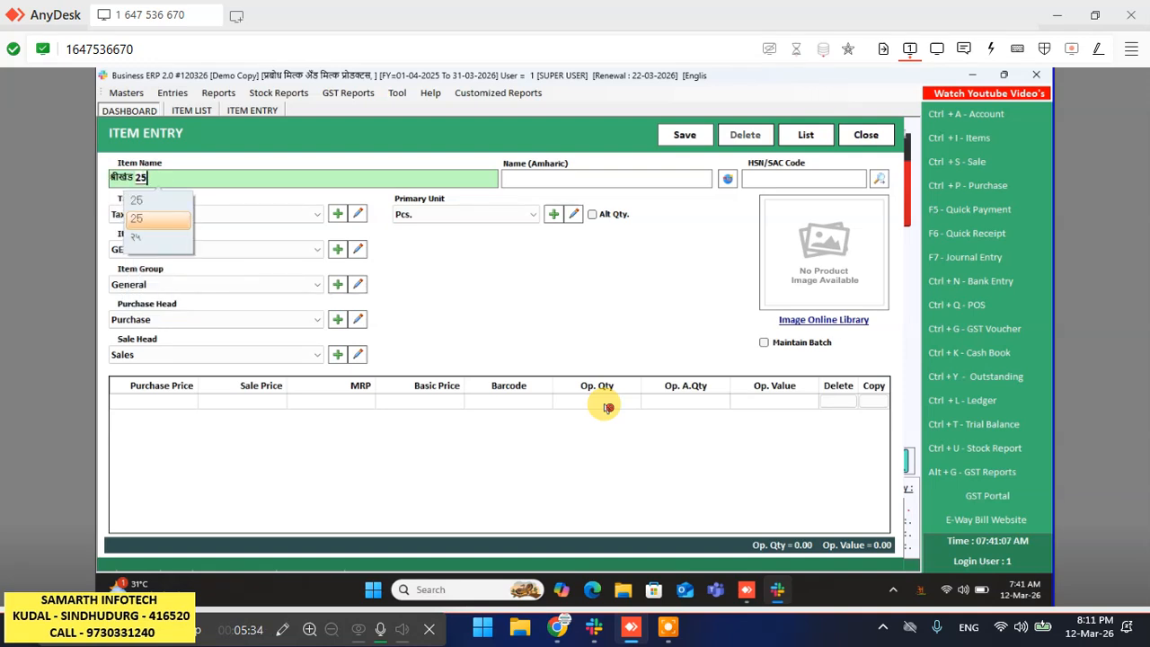
pyautogui.write('0gra')
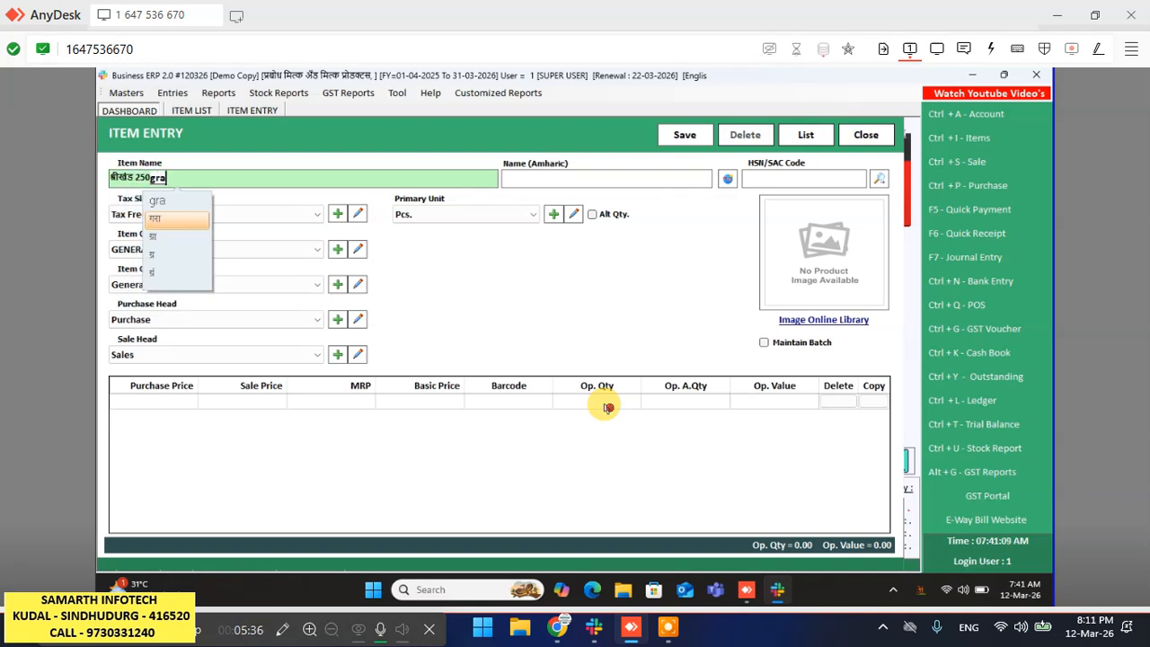
pyautogui.write('m')
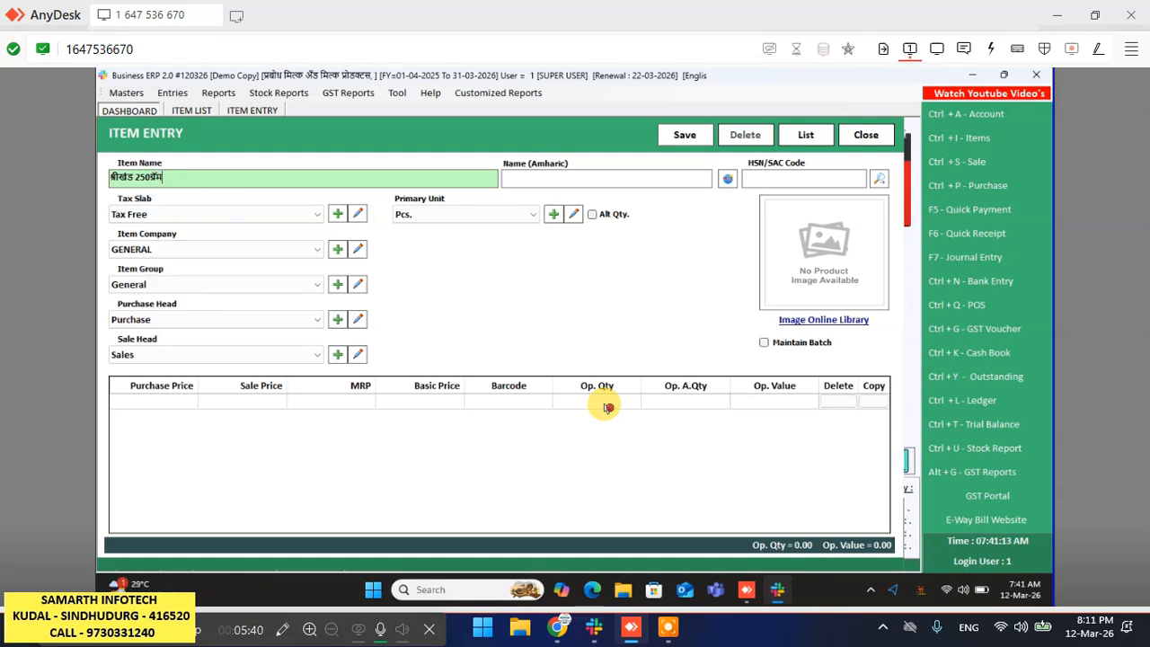
pyautogui.press('Return')
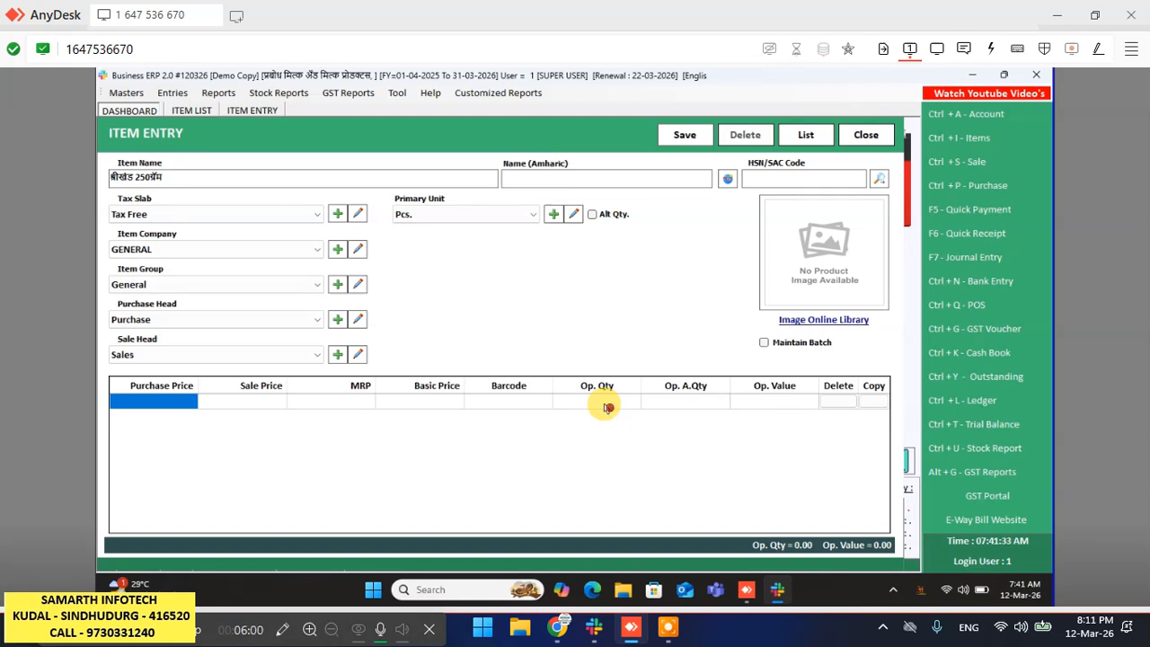
# - Enter purchase price 60, sale price 65 and MRP 70
pyautogui.write('60')
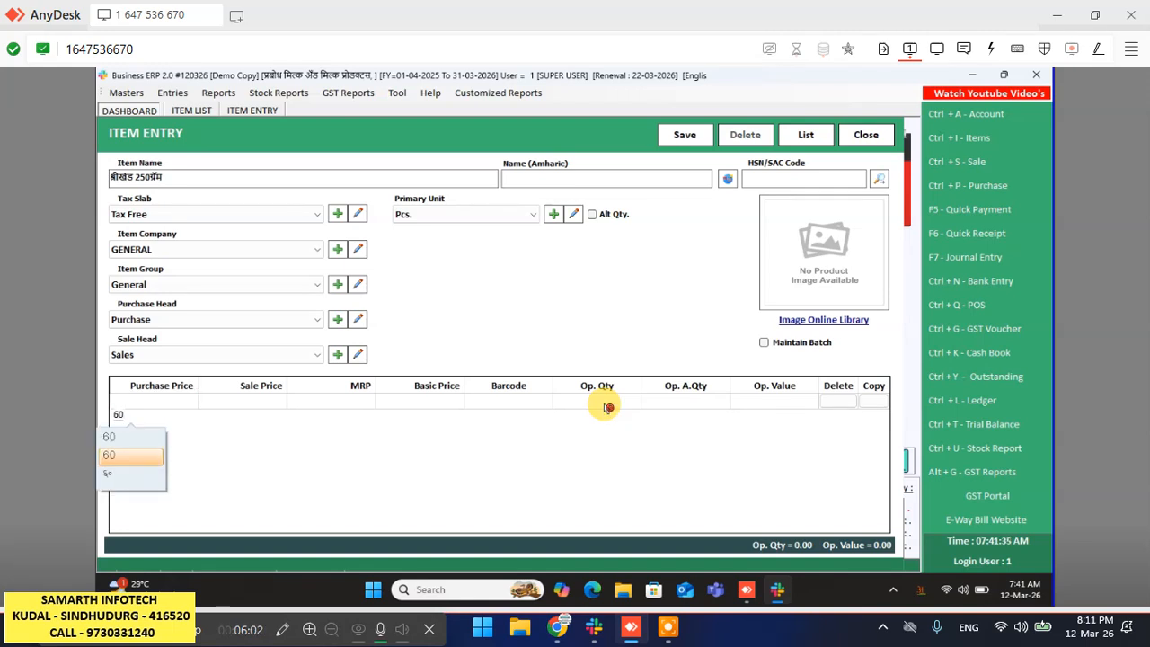
pyautogui.press('Return')
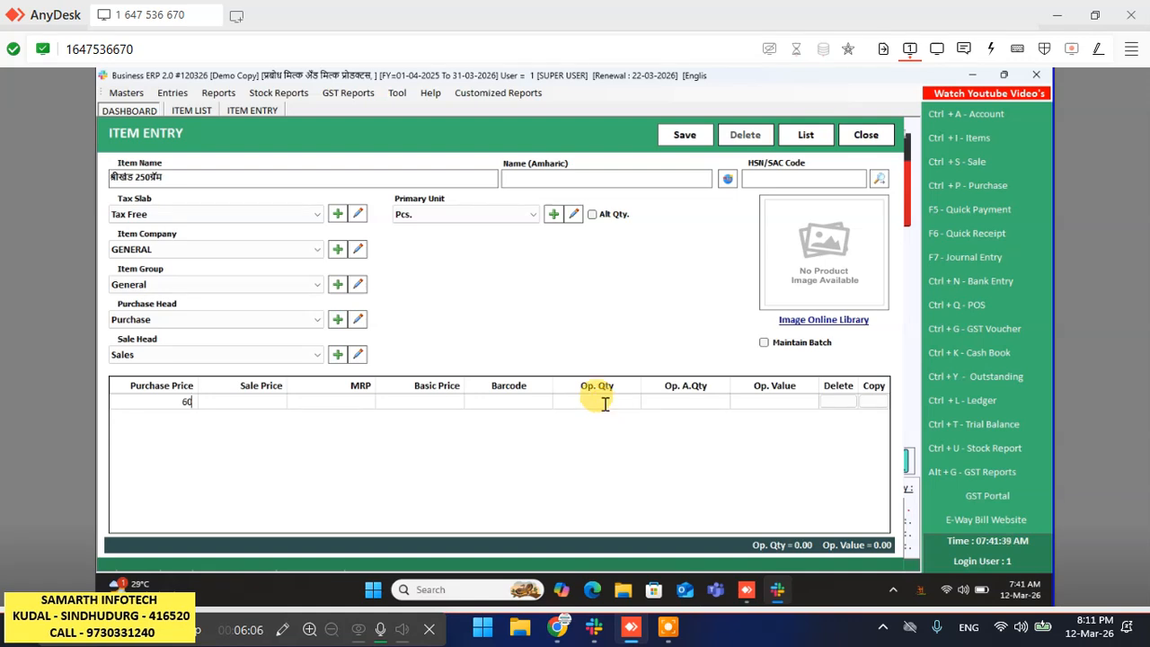
pyautogui.press('Return')
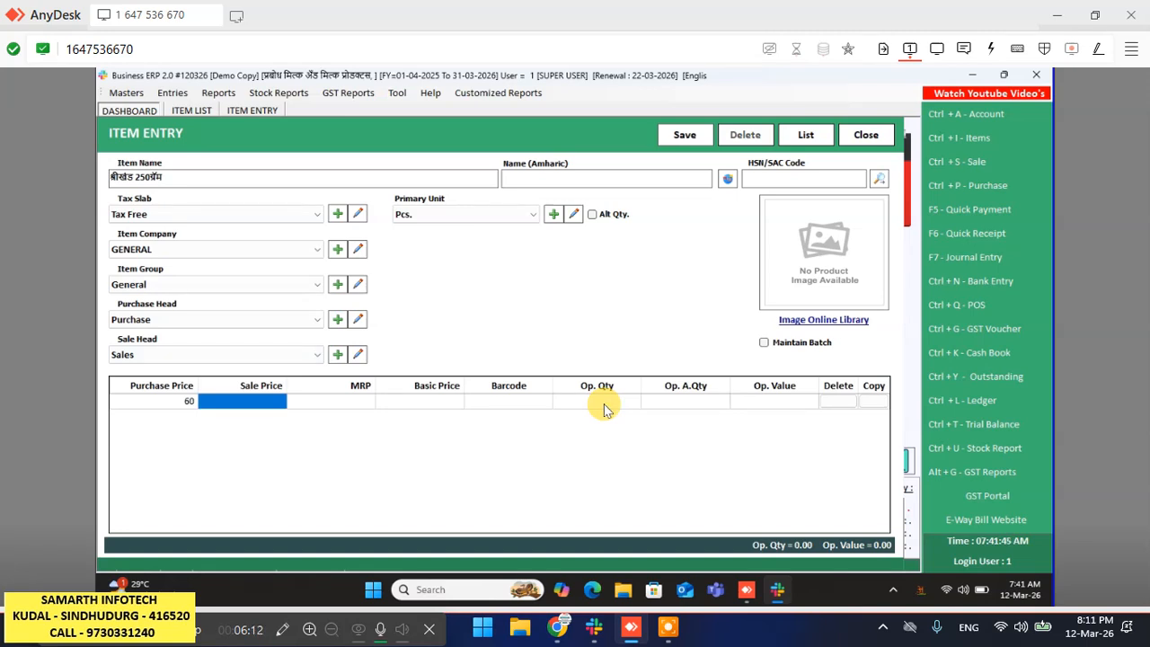
pyautogui.write('65')
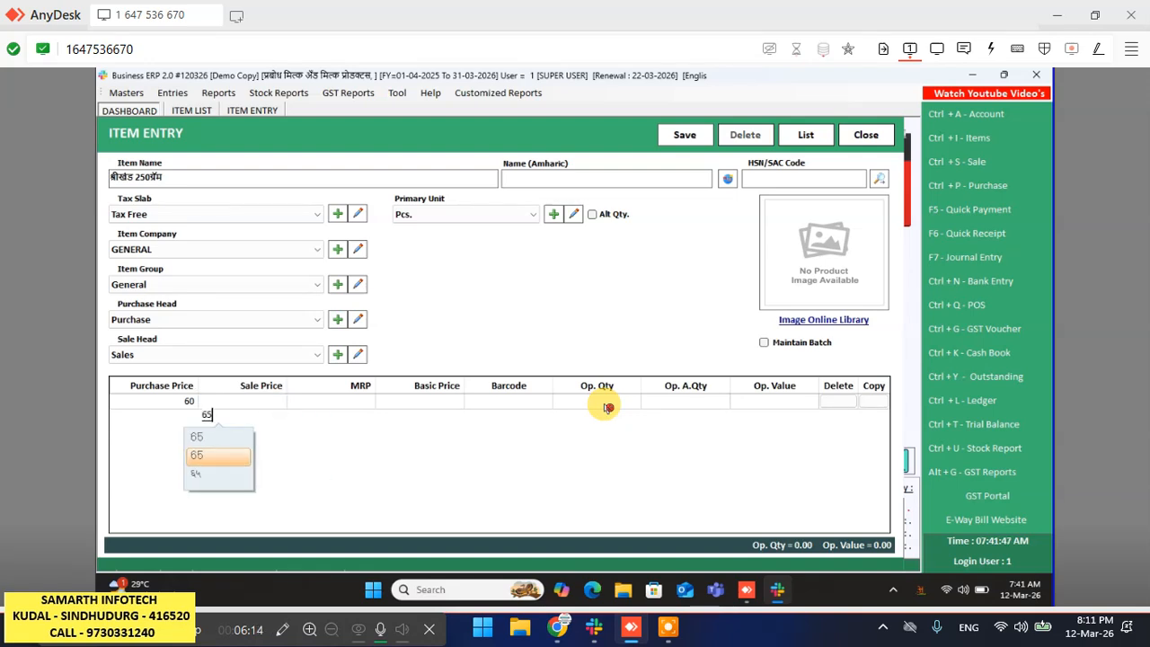
pyautogui.press('Return')
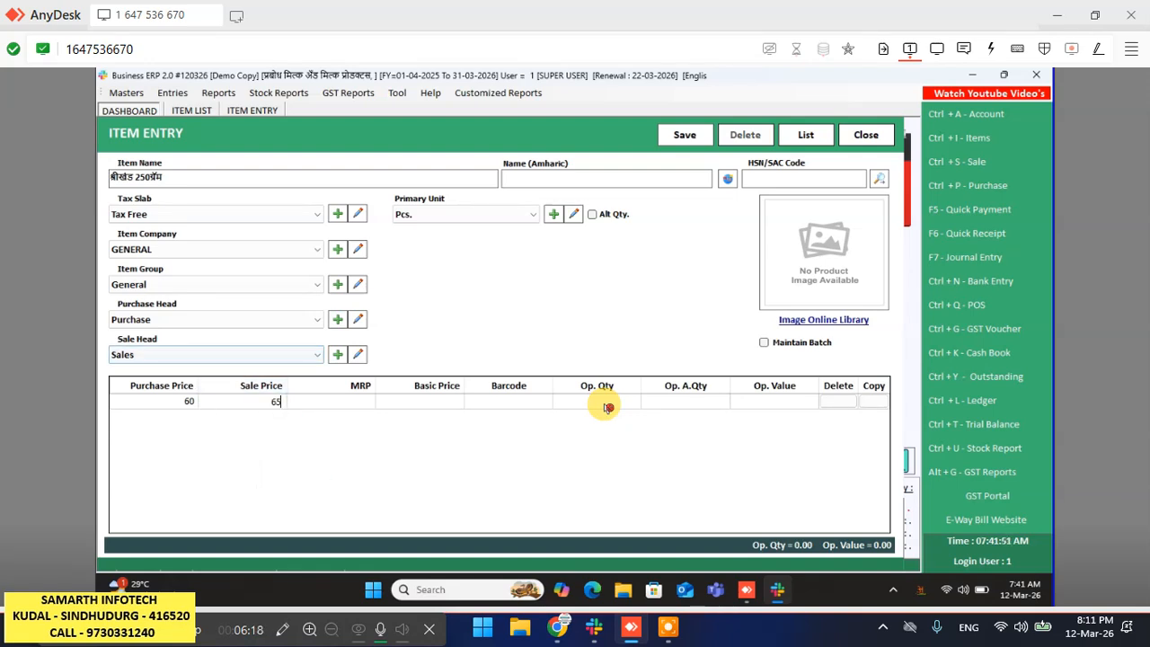
pyautogui.press('Return')
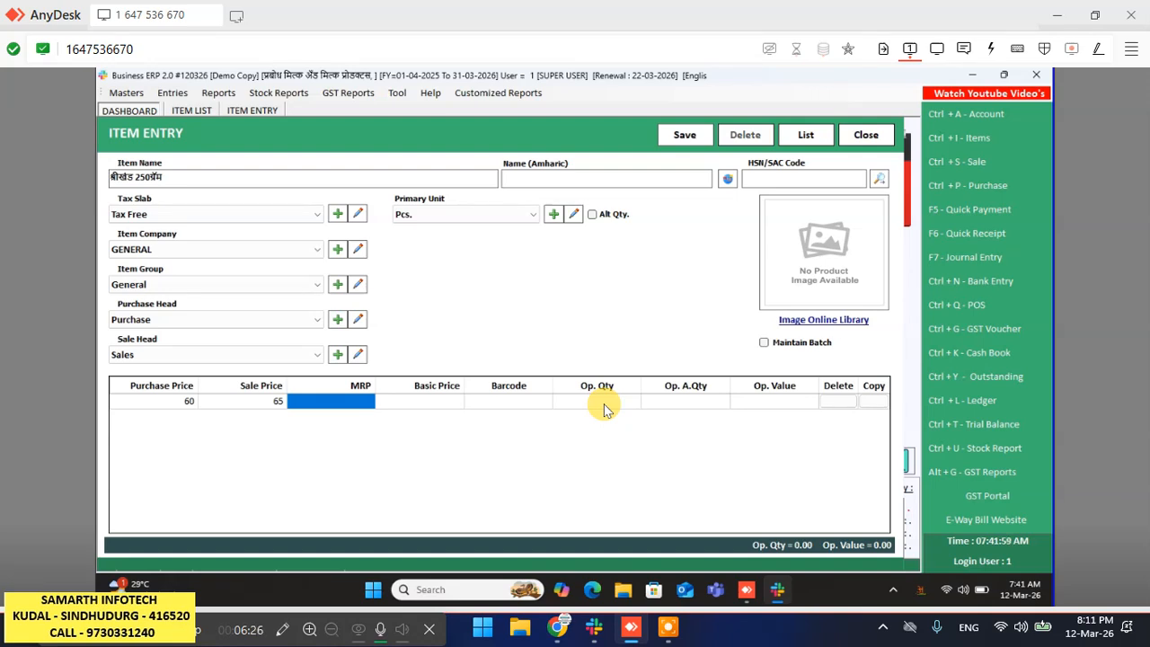
pyautogui.write('70')
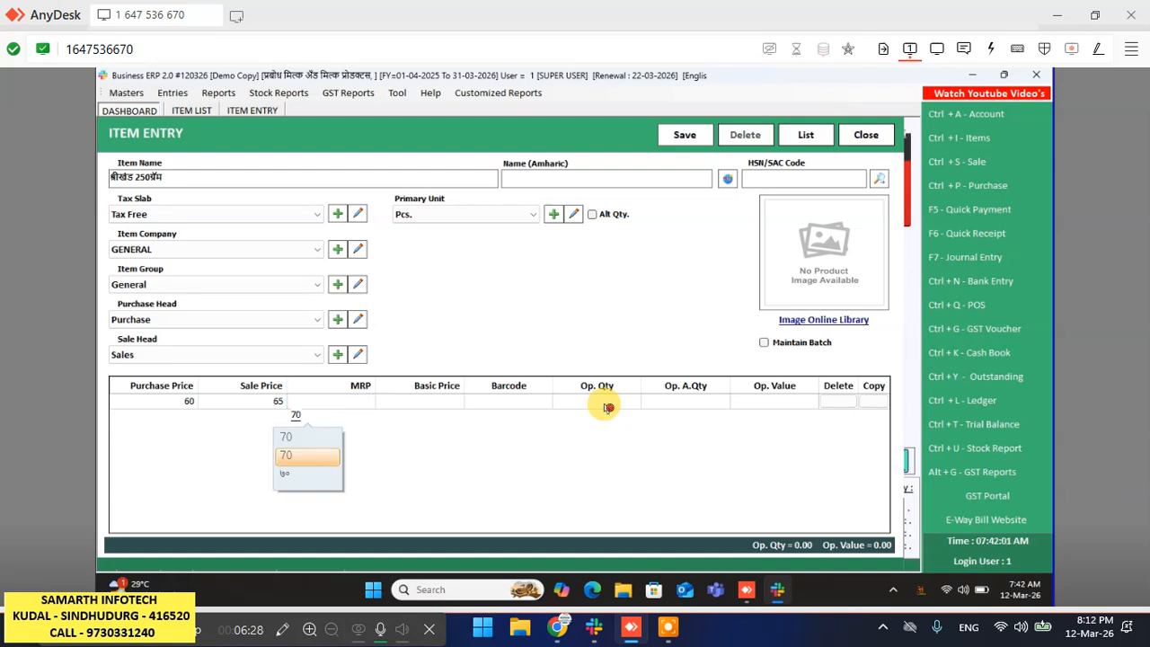
pyautogui.press('Return')
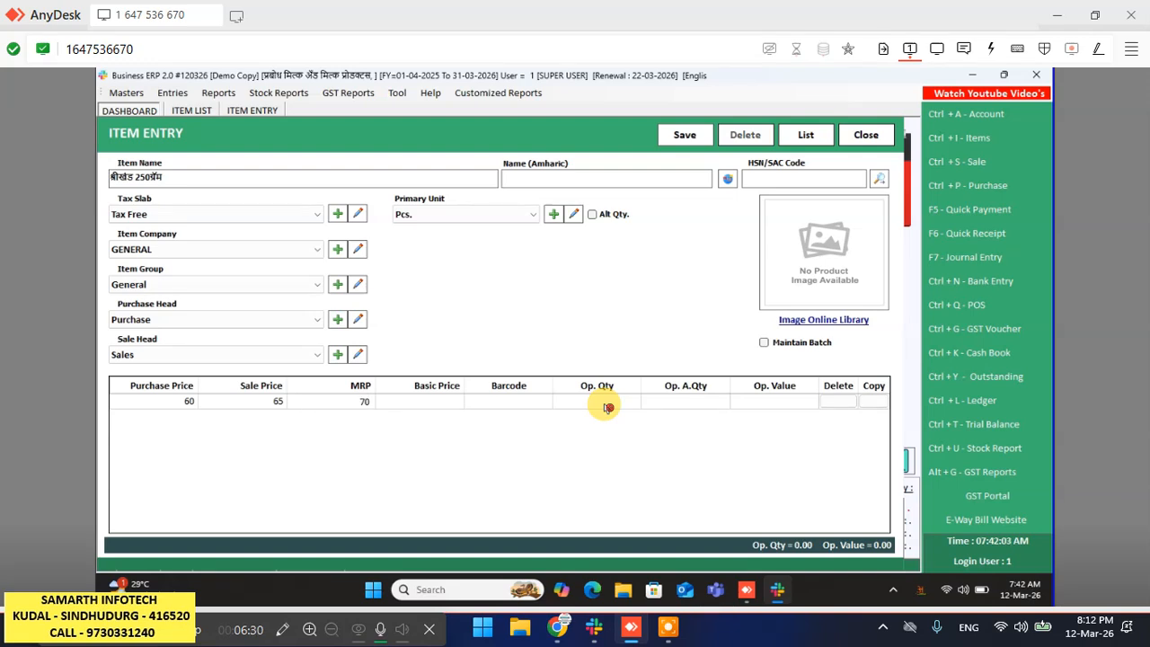
# - Set opening quantity to 70, save the item, and dismiss the confirmation
pyautogui.click(608, 407)
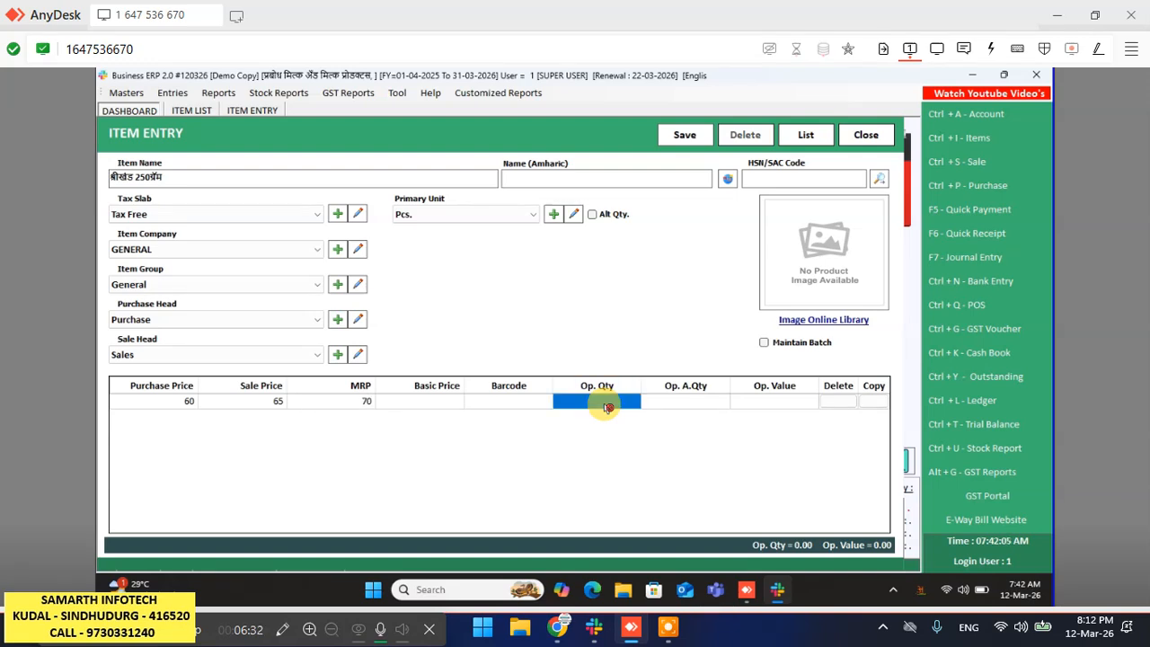
pyautogui.write('70')
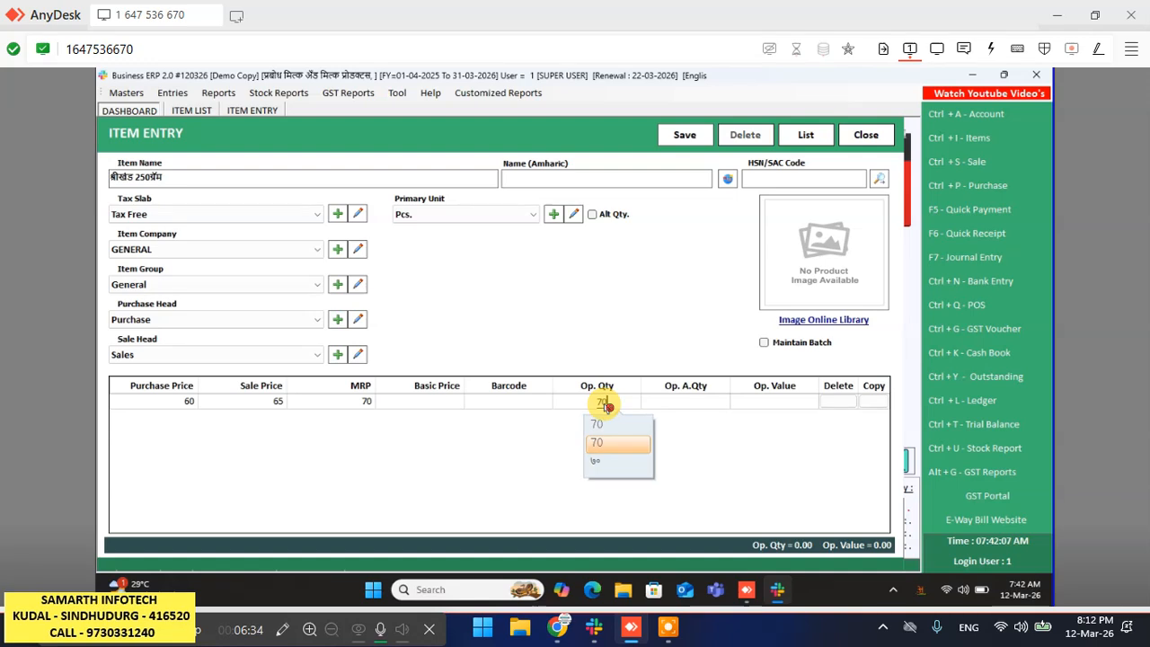
pyautogui.press('Return')
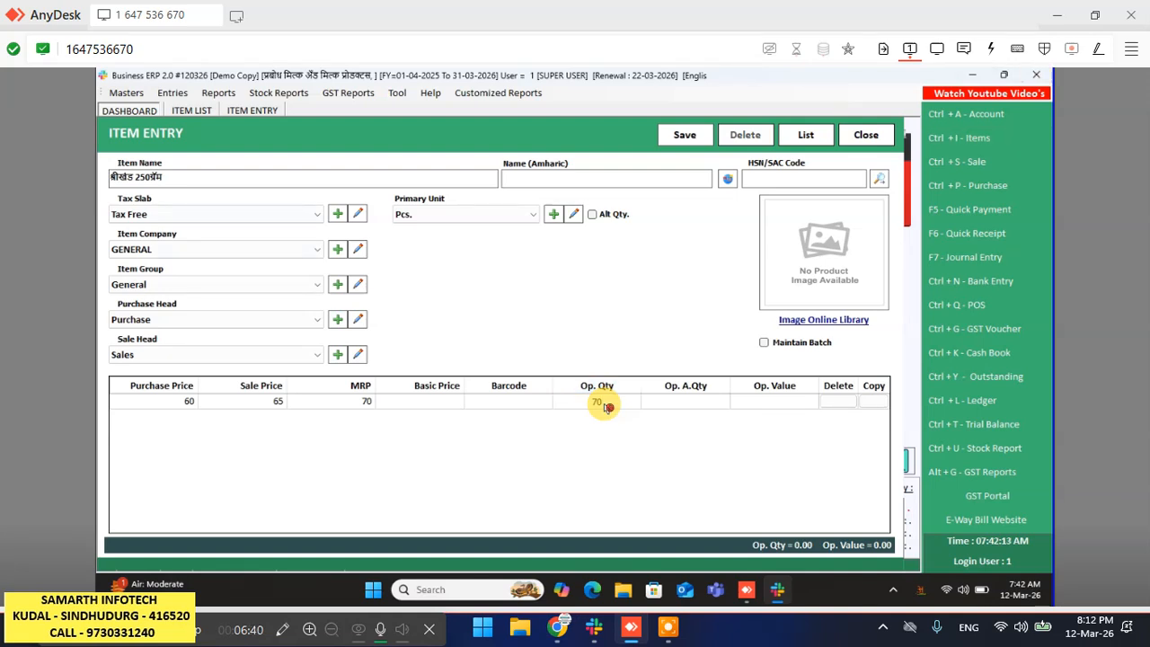
pyautogui.hotkey('alt', 's')
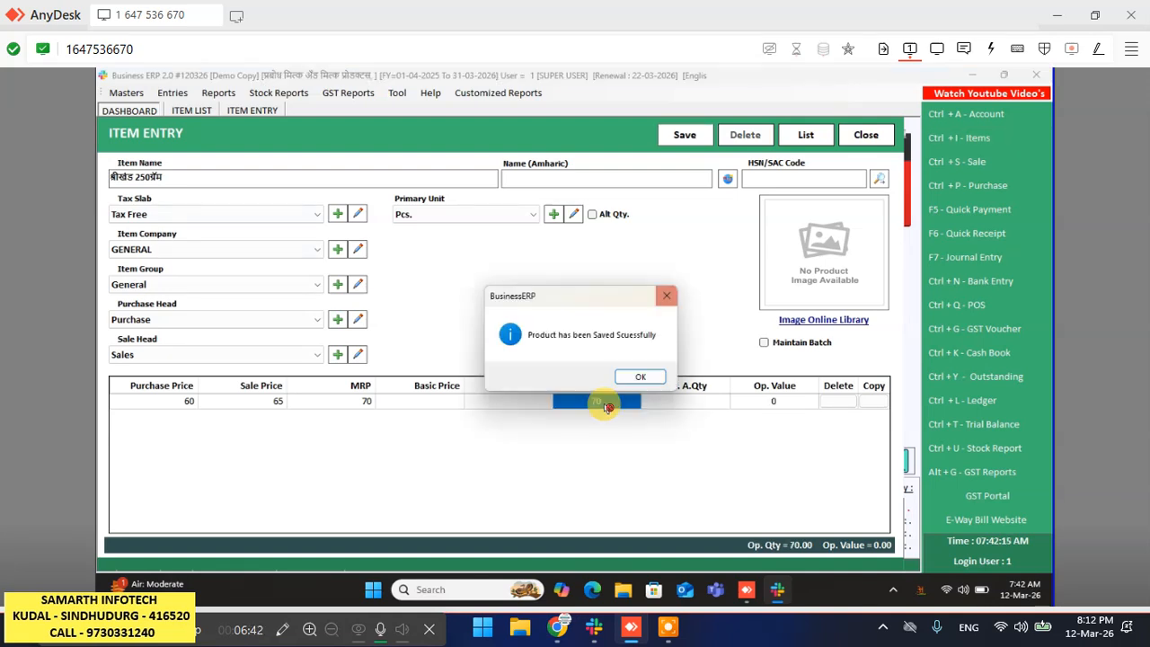
pyautogui.press('Return')
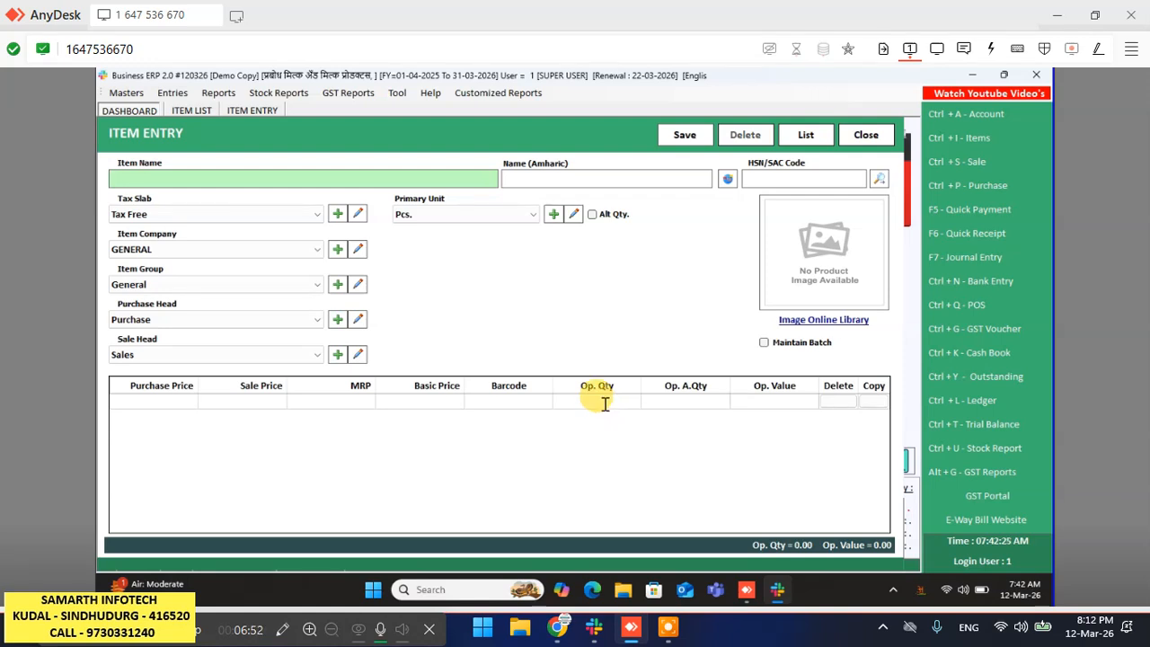
# - Type the item name दही 100 ग्रॅम using Marathi transliteration
pyautogui.write('dah')
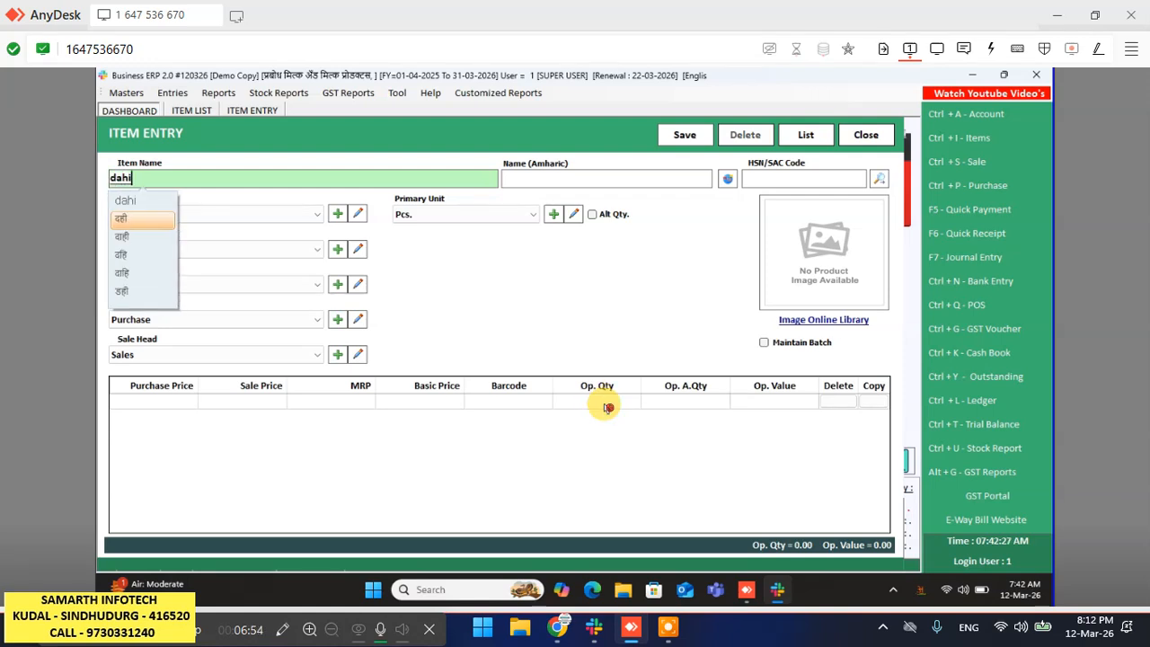
pyautogui.write('i')
pyautogui.press('Down')
pyautogui.press('Return')
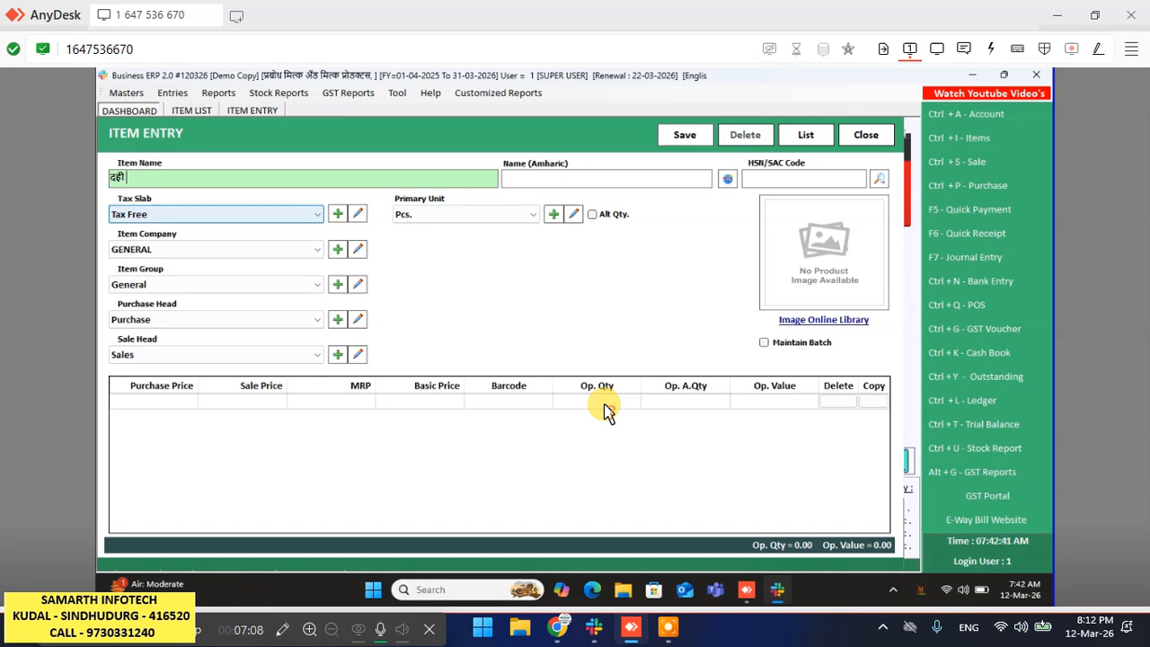
pyautogui.write('1')
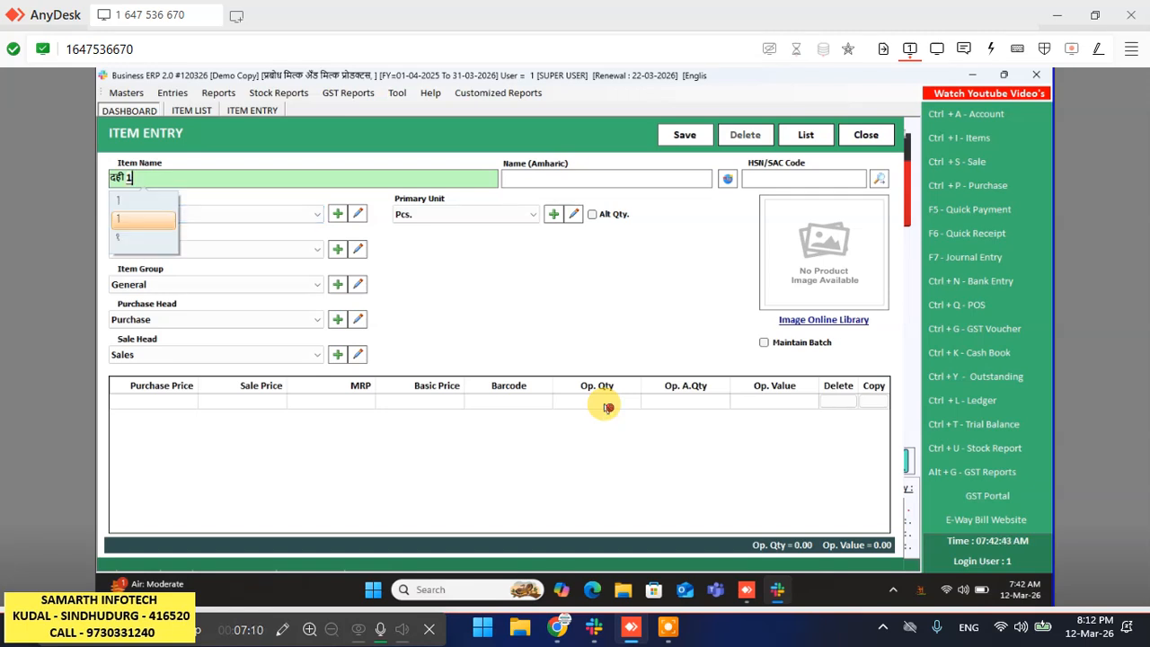
pyautogui.write('oo')
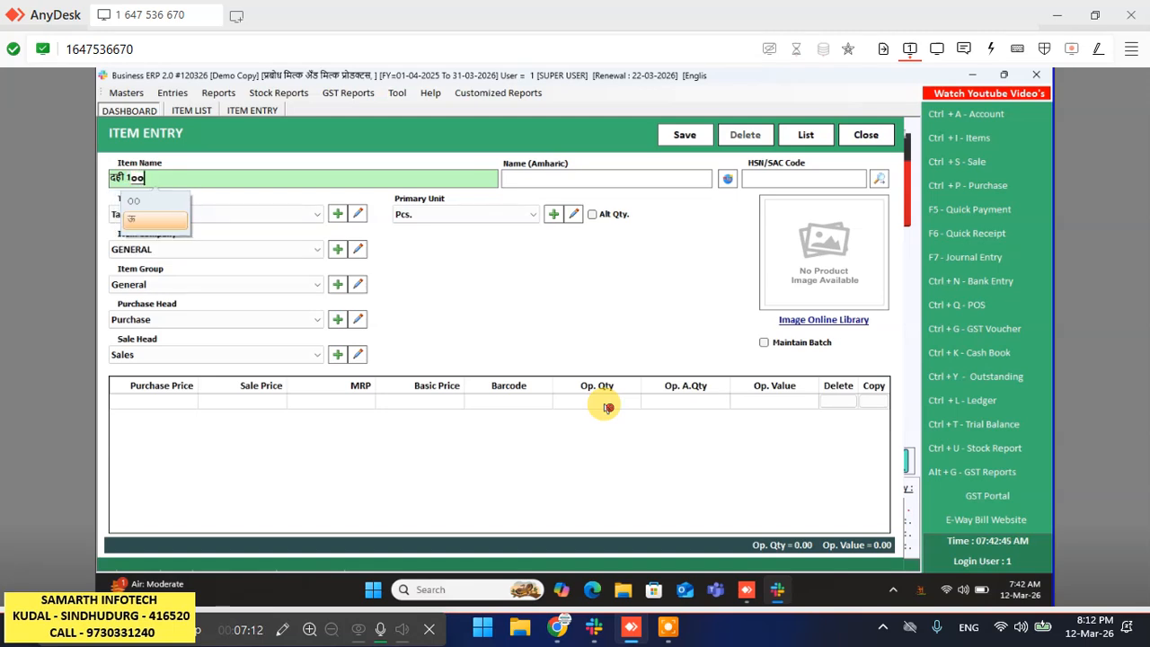
pyautogui.press('BackSpace')
pyautogui.press('BackSpace')
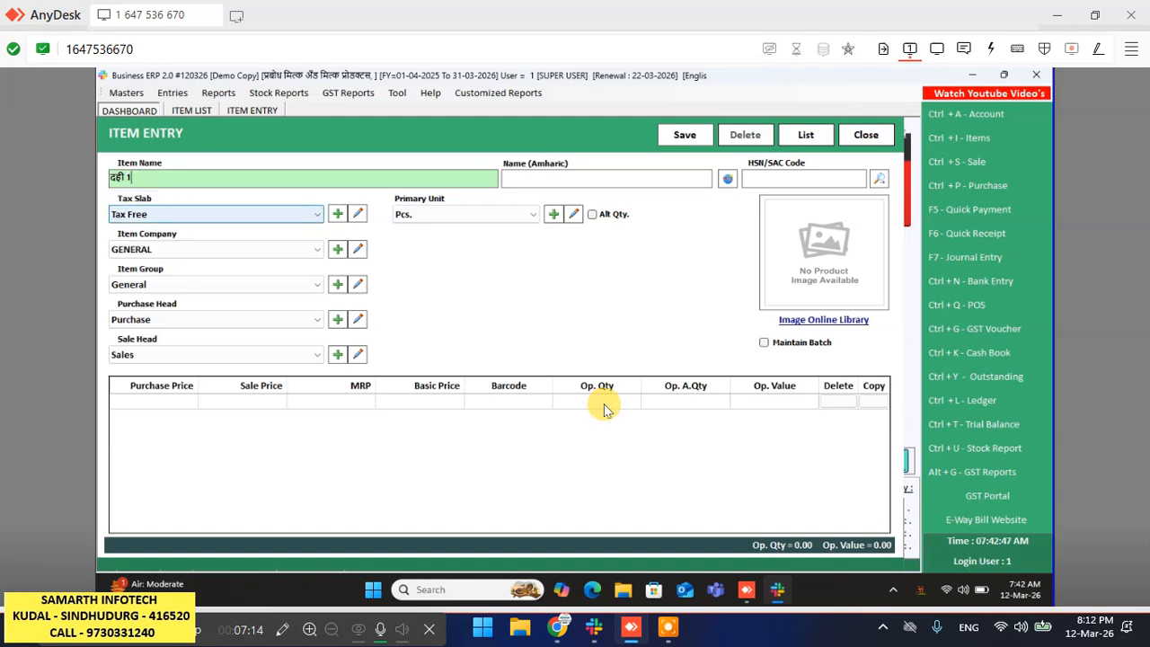
pyautogui.write('00 ')
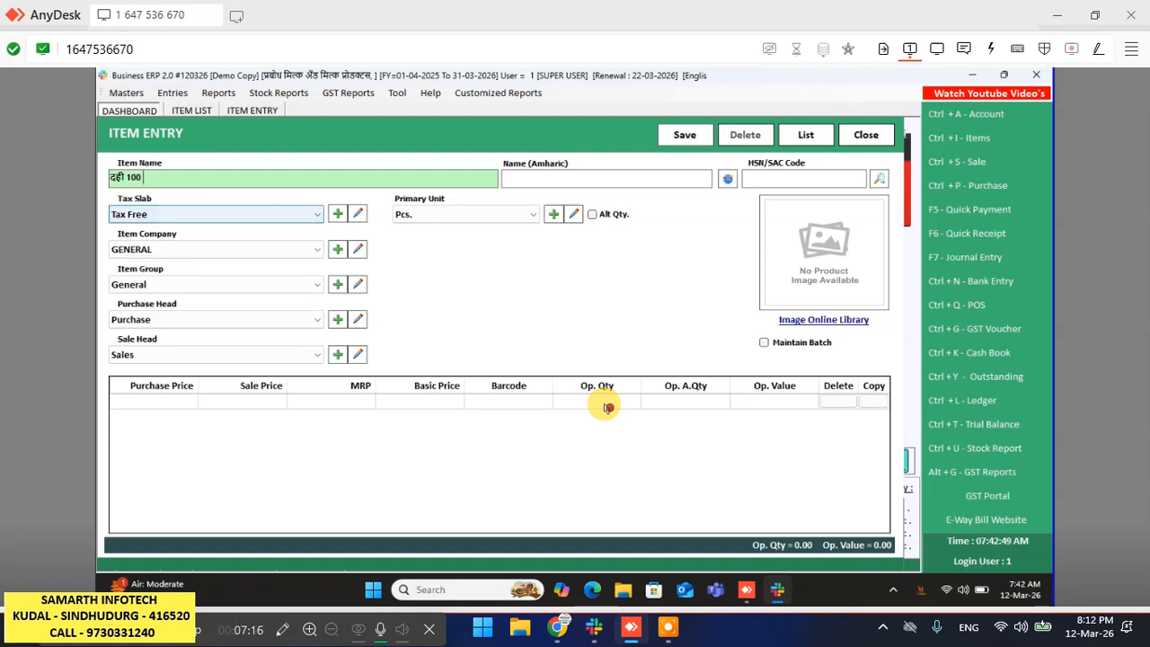
pyautogui.write('gram')
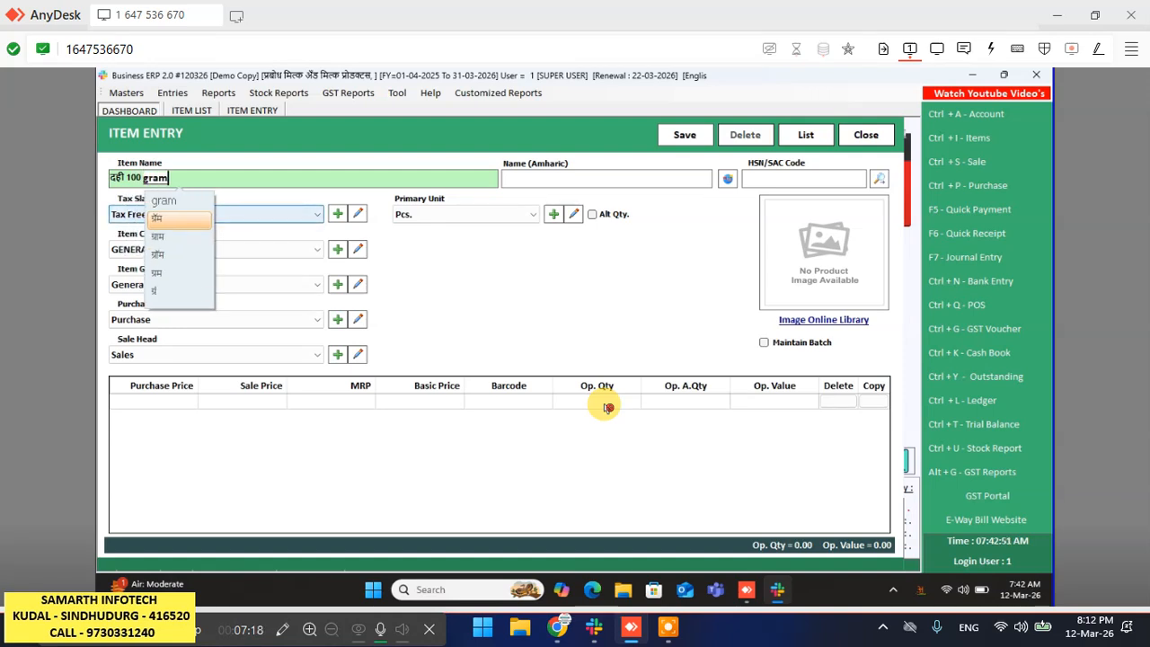
pyautogui.press('Return')
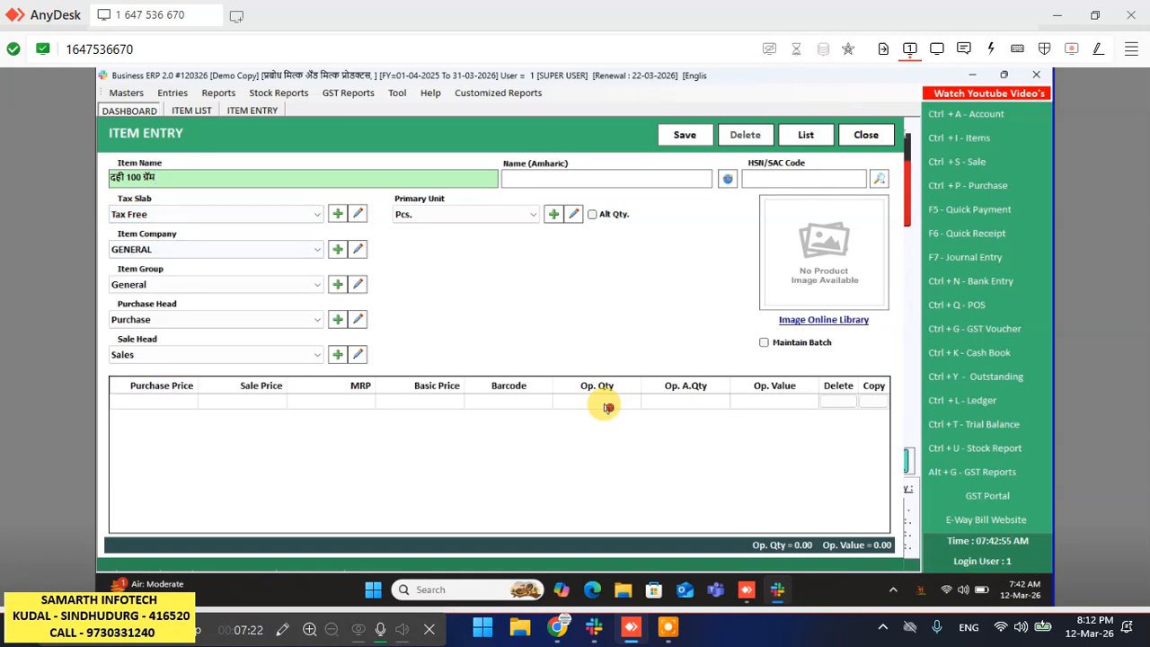
pyautogui.press('Return')
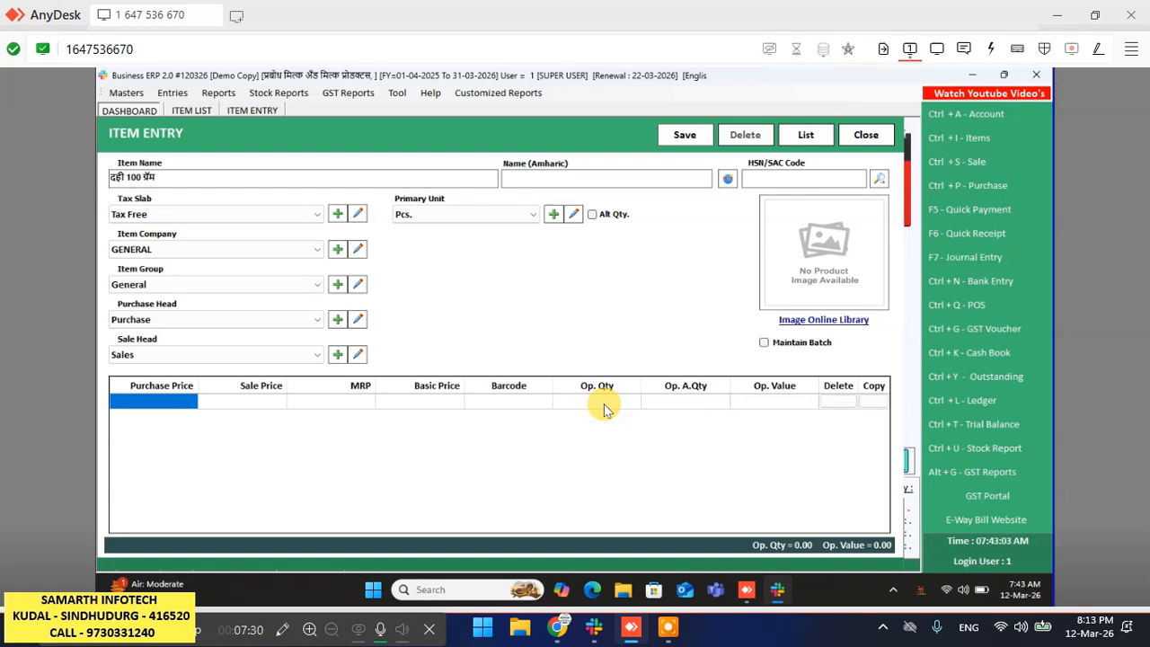
# - Enter purchase price 20, sale price 25, opening quantity 100, then save the item
pyautogui.write('2')
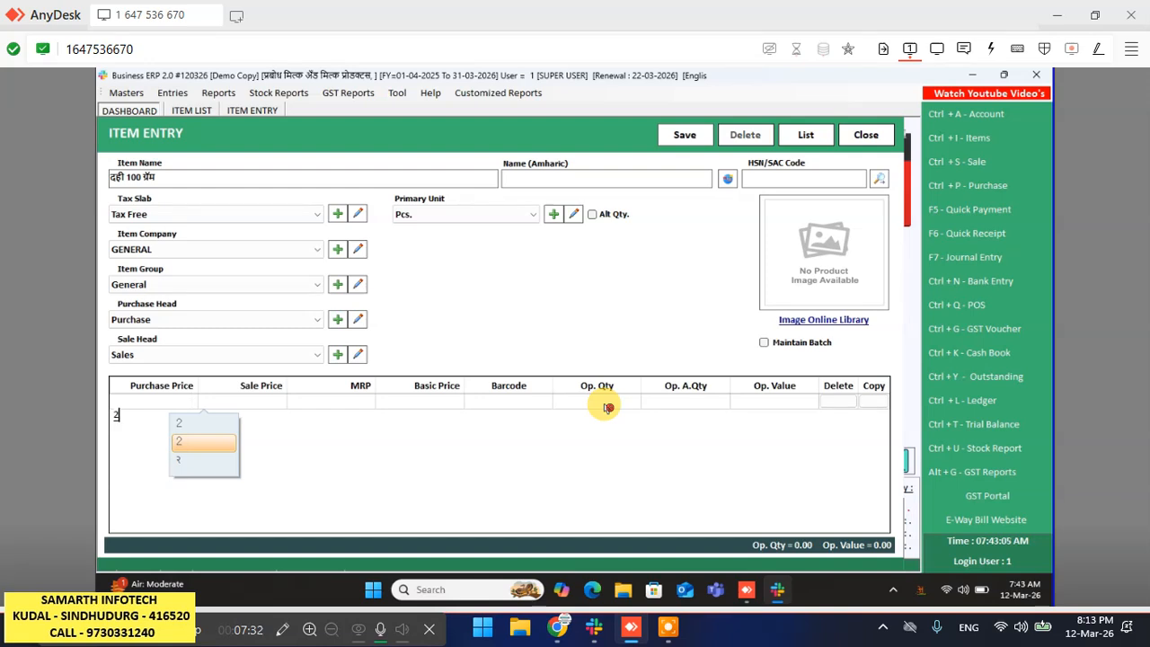
pyautogui.write('0')
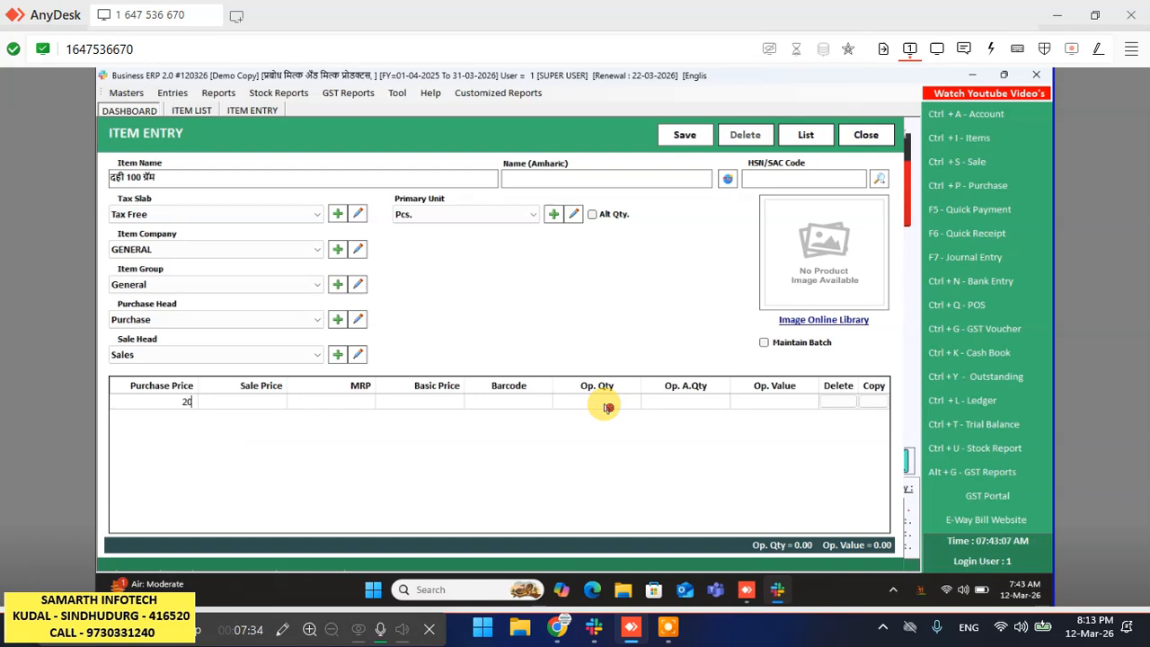
pyautogui.press('Return')
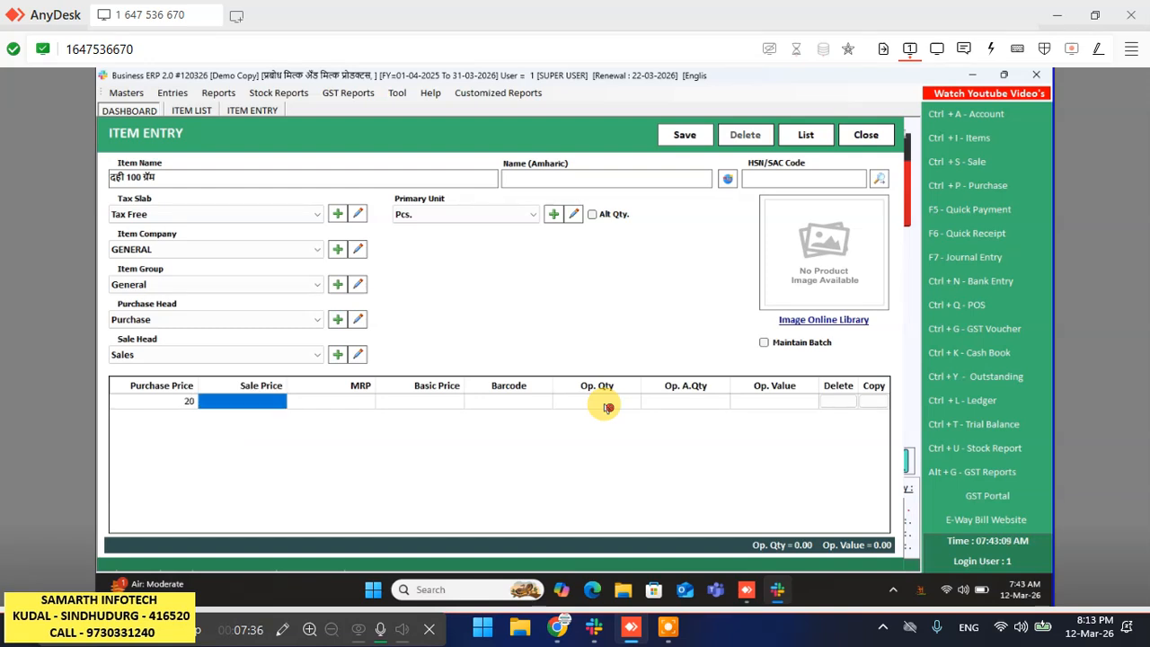
pyautogui.write('25')
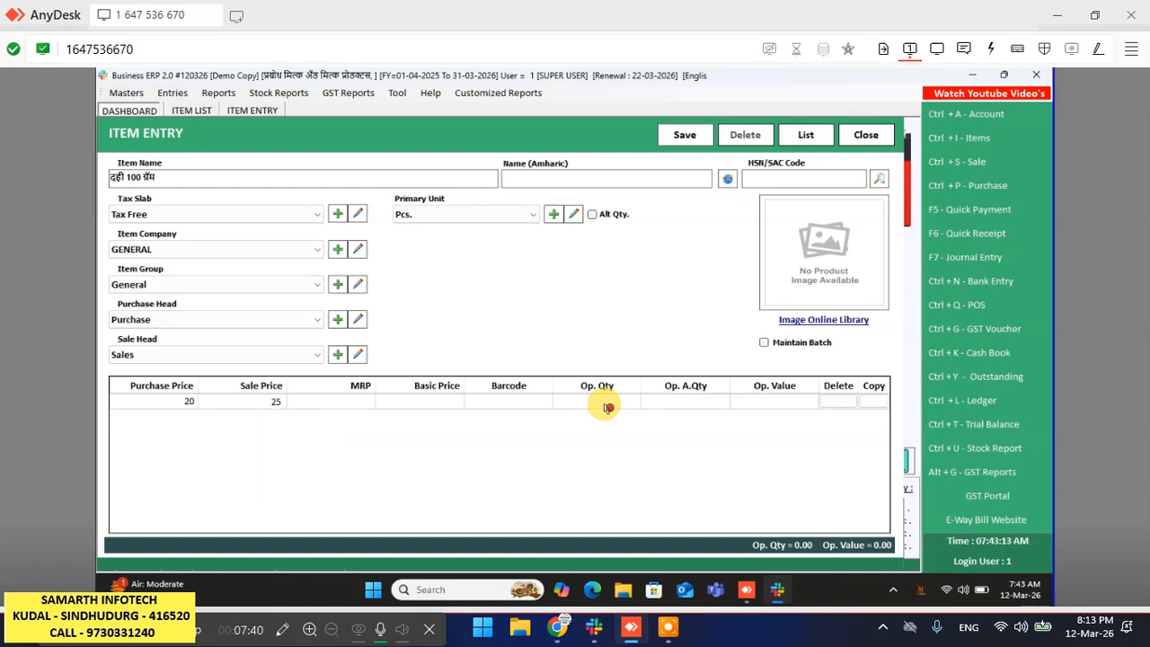
pyautogui.click(609, 407)
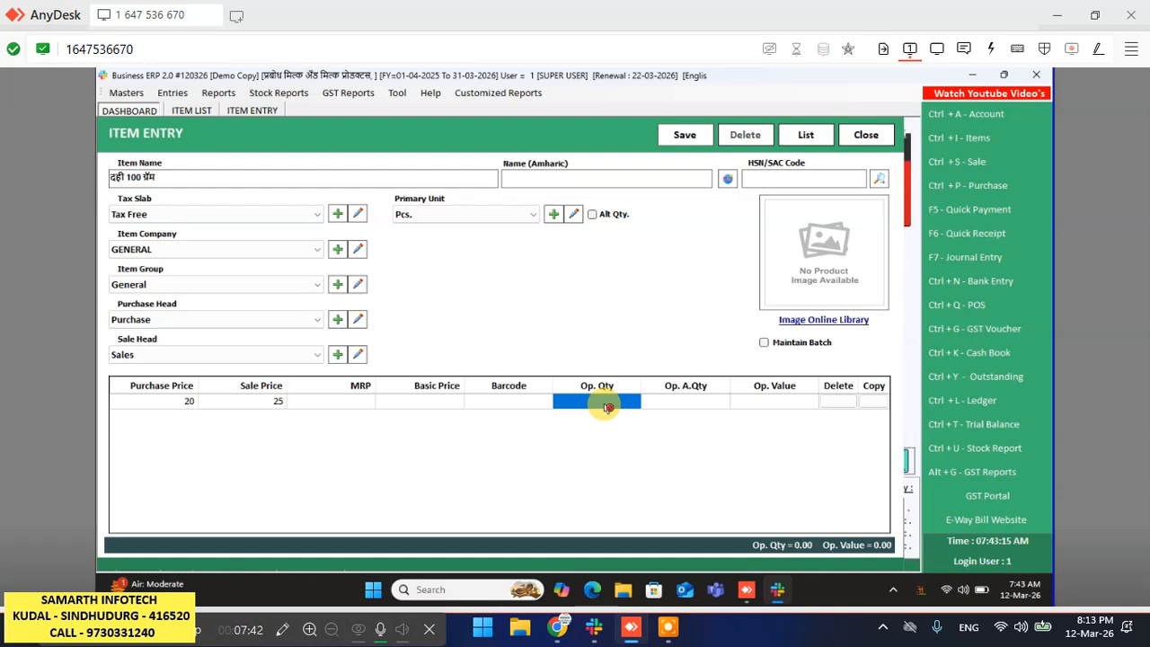
pyautogui.write('100')
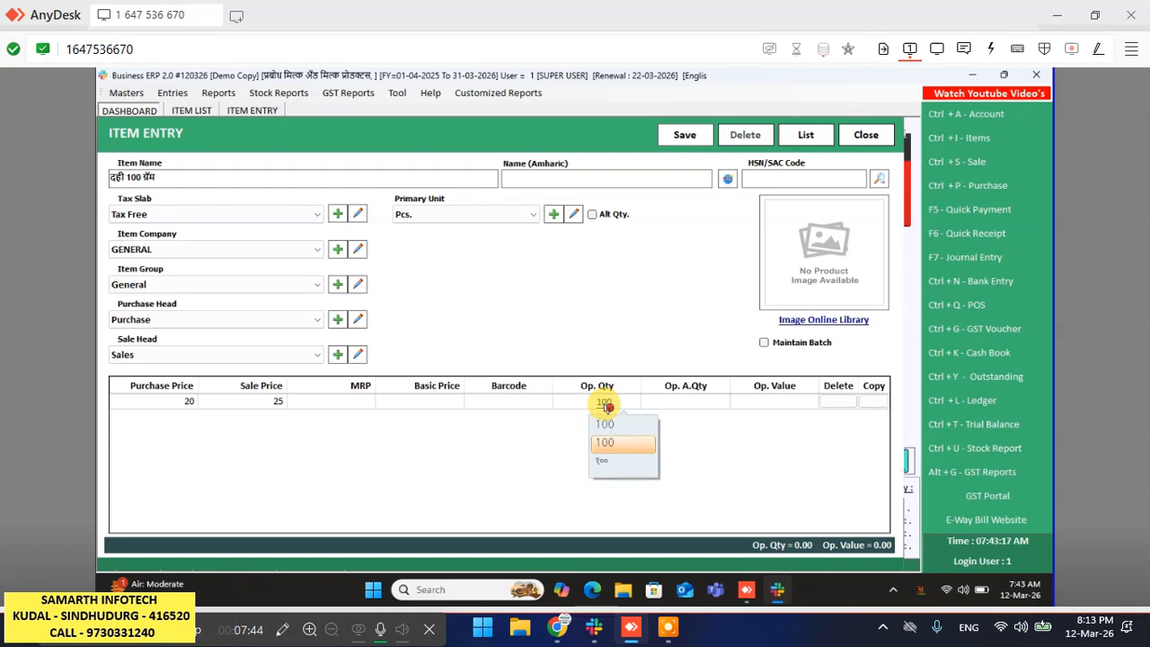
pyautogui.hotkey('alt', 's')
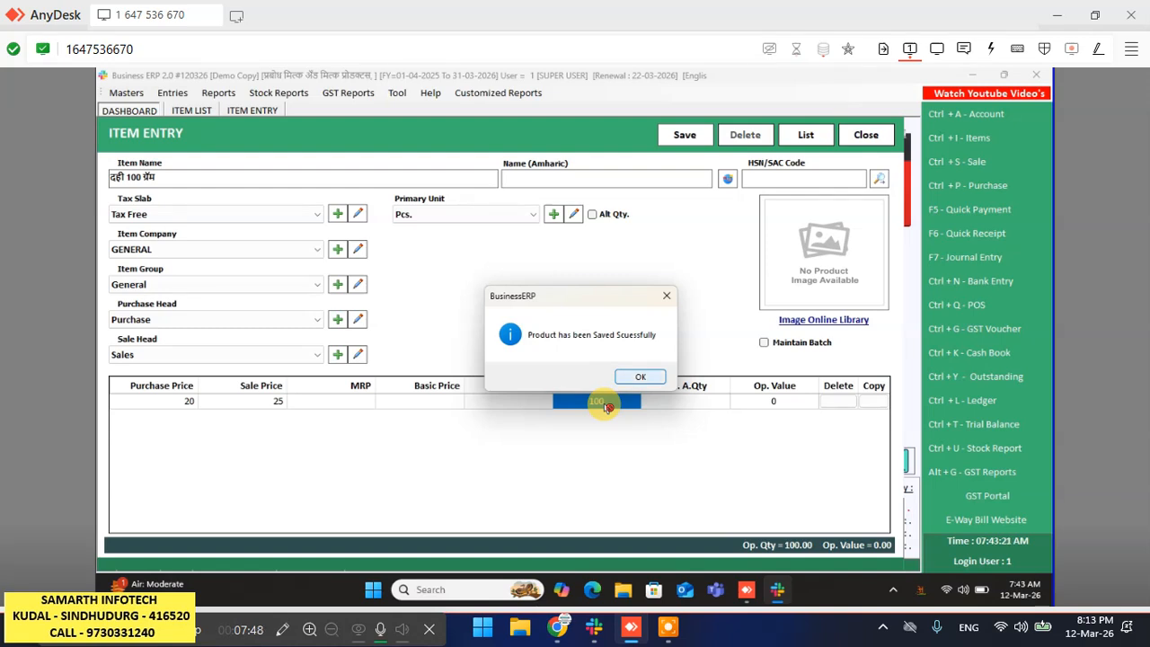
pyautogui.press('Return')
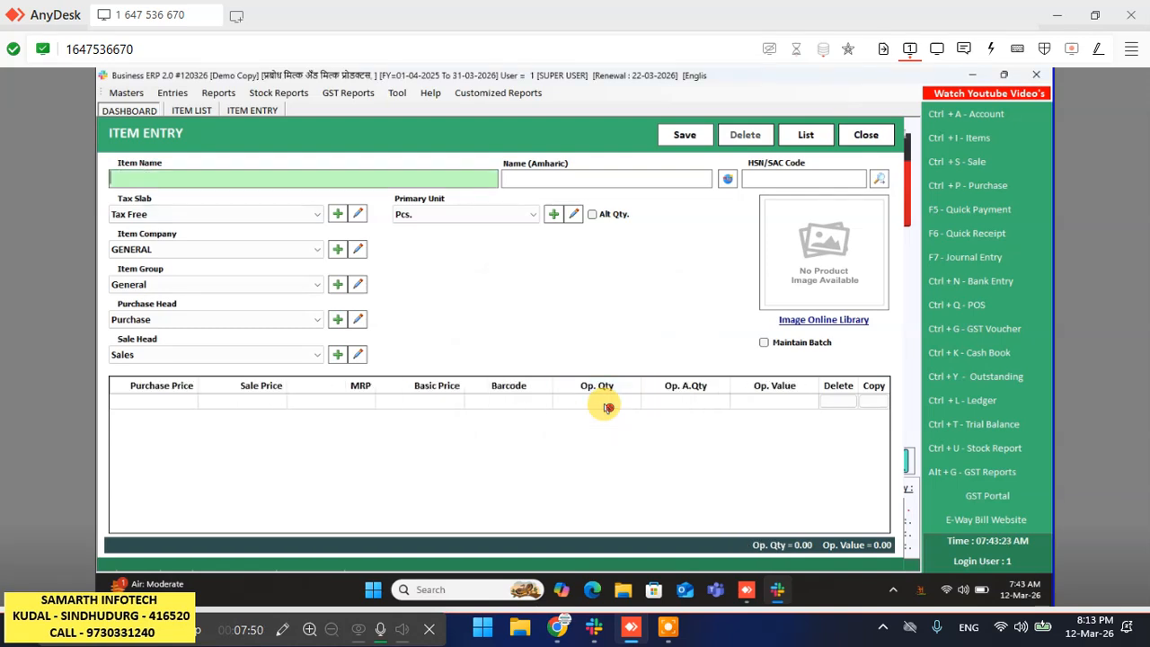
# - Type the item name दही 200 ग्रॅम with spaces between each word
pyautogui.write('dahi')
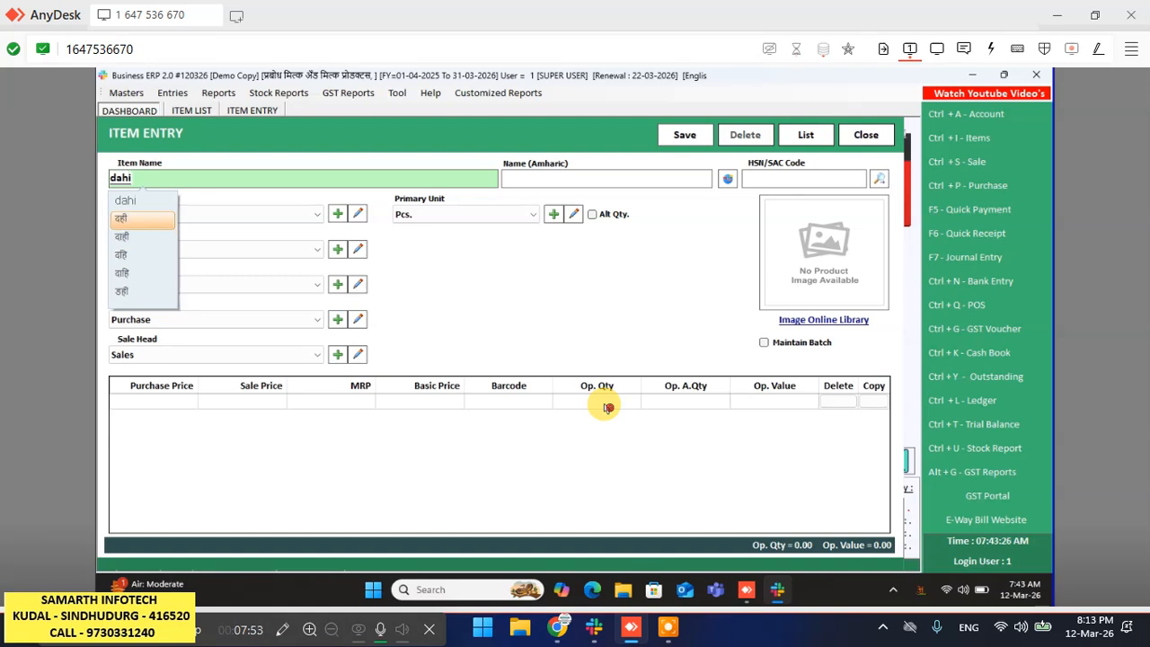
pyautogui.press('Return')
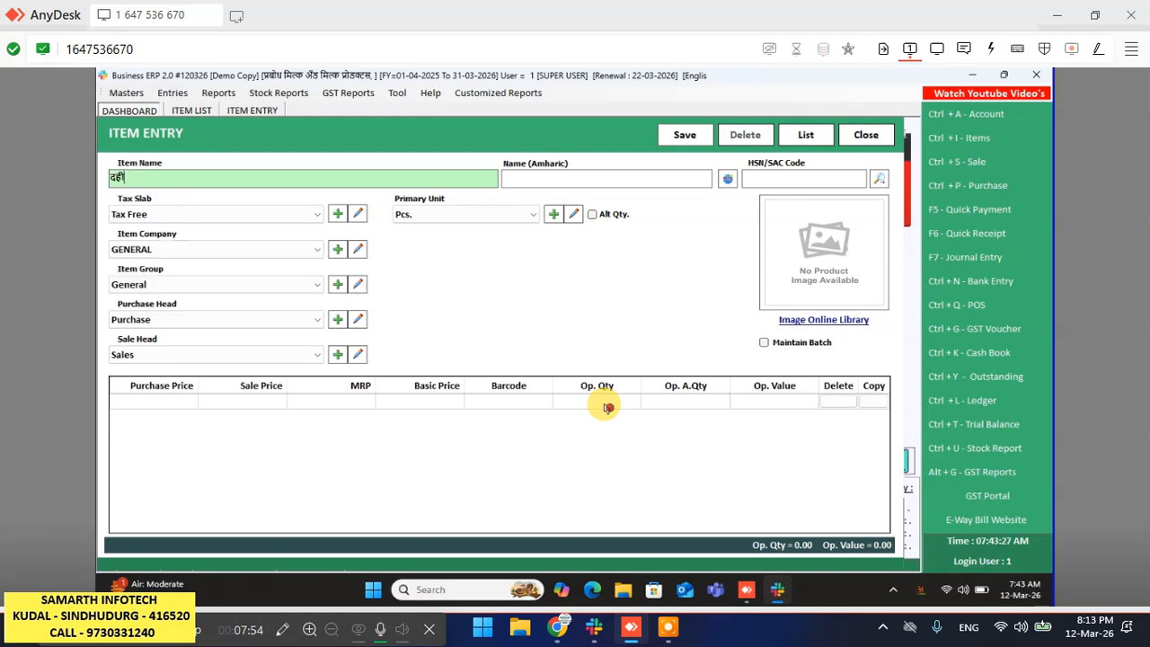
pyautogui.write('2')
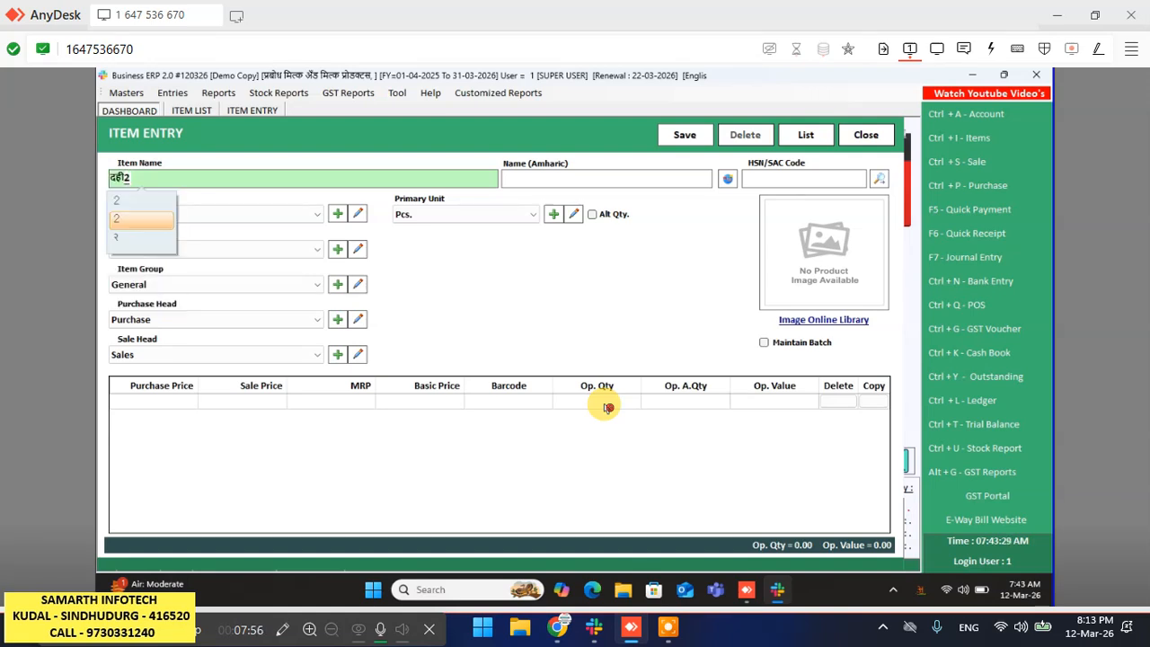
pyautogui.write('00')
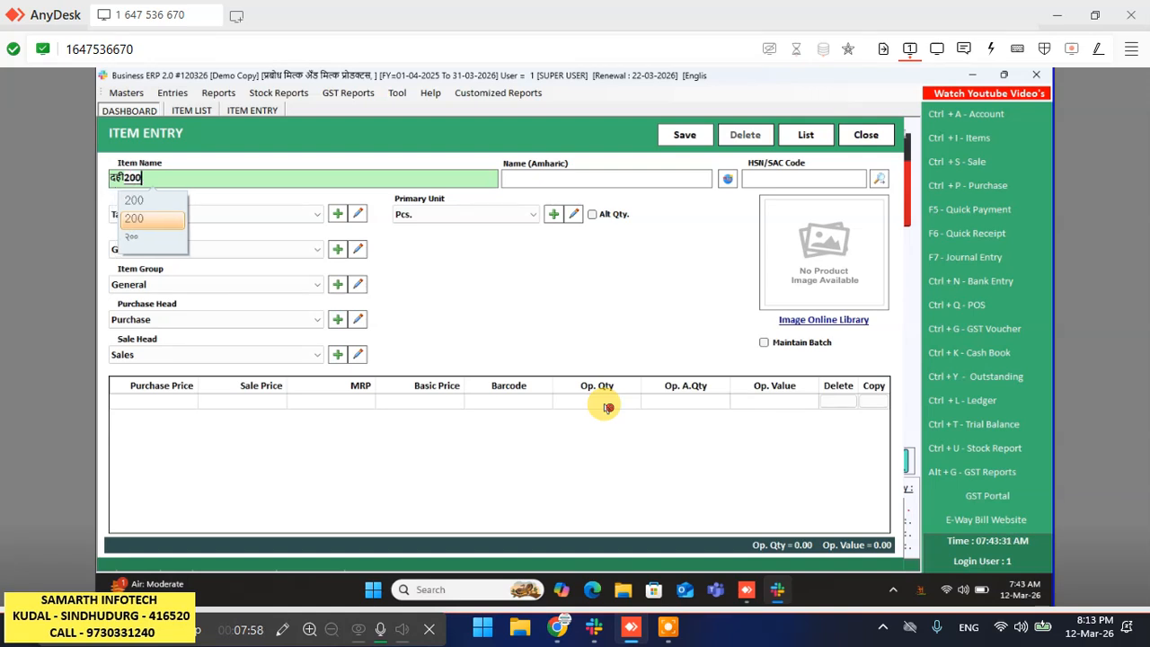
pyautogui.press('Return')
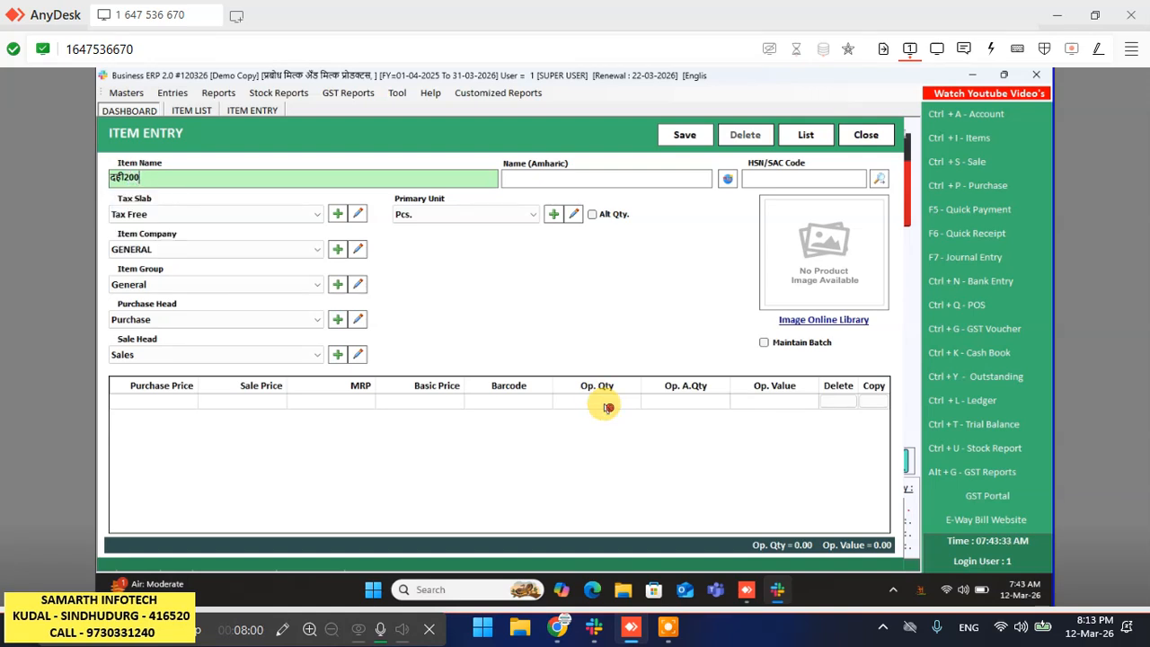
pyautogui.write('gra')
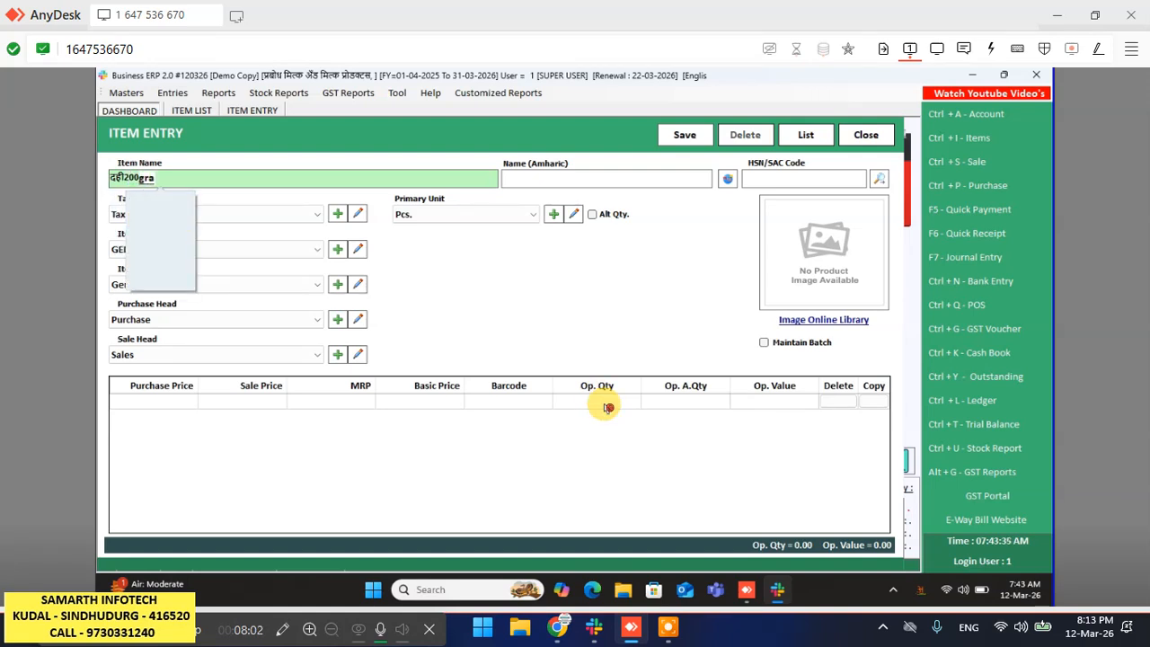
pyautogui.write('m')
pyautogui.press('Return')
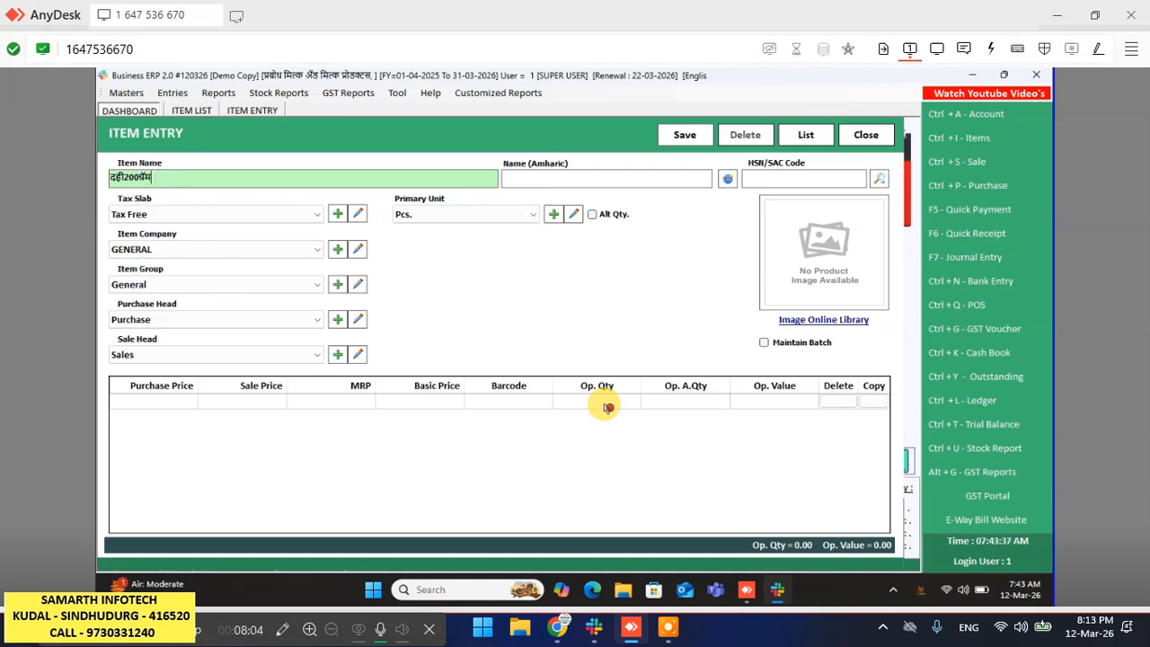
pyautogui.press('Left')
pyautogui.press('Left')
pyautogui.press('Left')
pyautogui.press('Left')
pyautogui.press('Left')
pyautogui.press('Right')
pyautogui.press('Right')
pyautogui.press('Right')
pyautogui.press('Return')
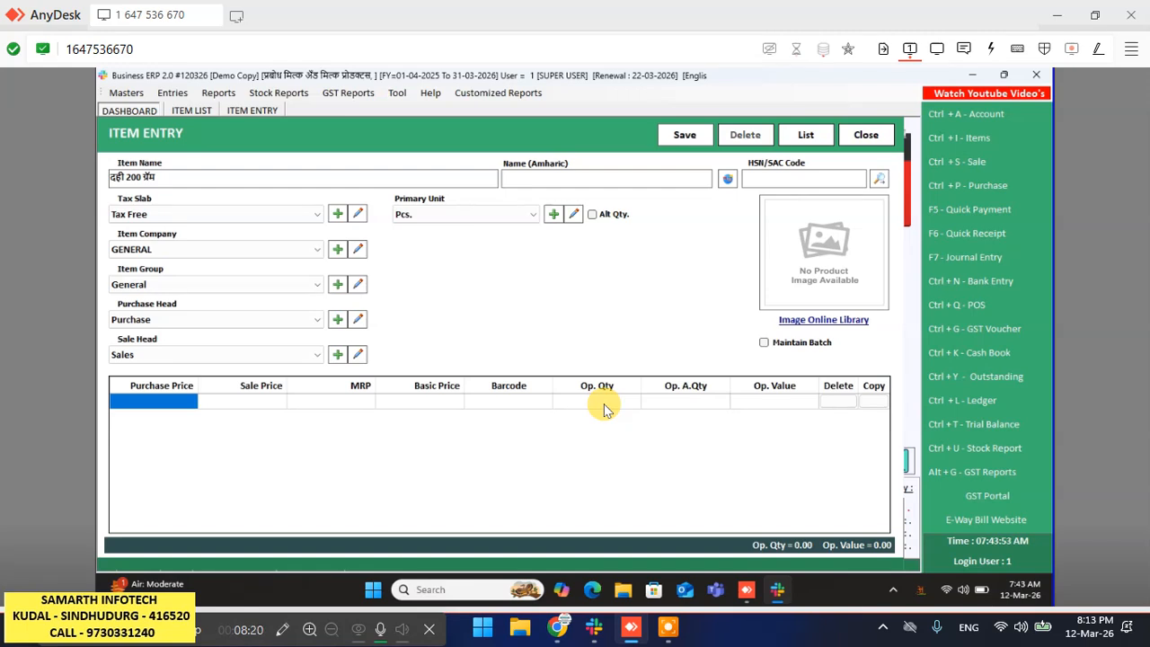
# - Enter purchase price 45, sale price 55, opening quantity 200, then save with Ctrl+S
pyautogui.write('45')
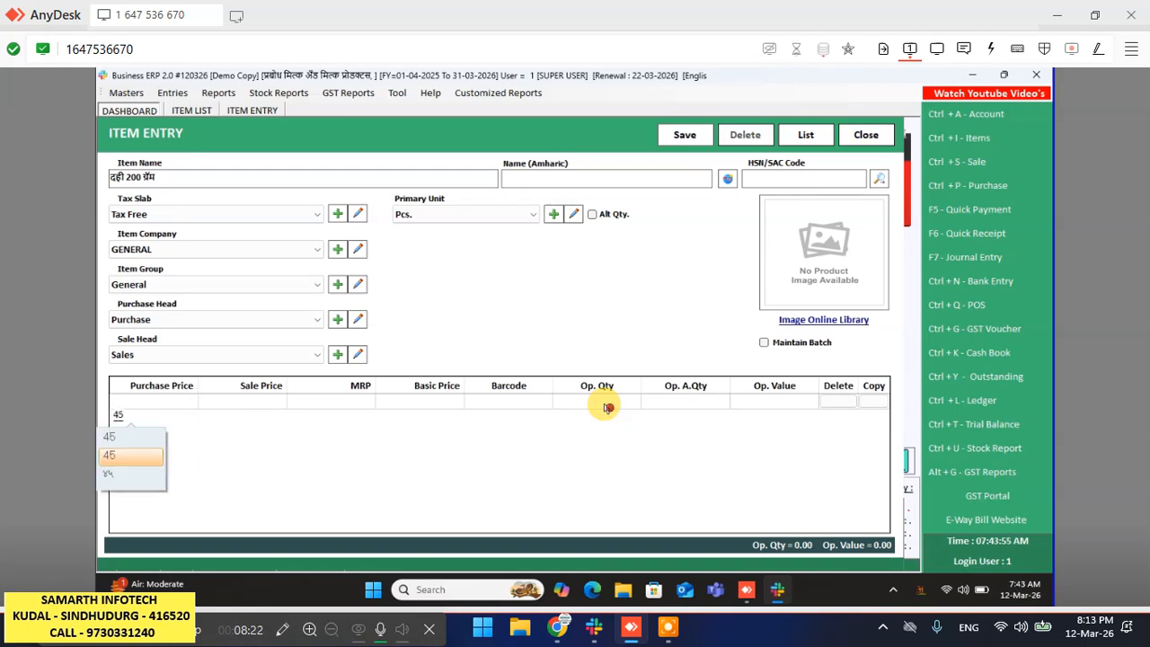
pyautogui.press('Return')
pyautogui.press('Return')
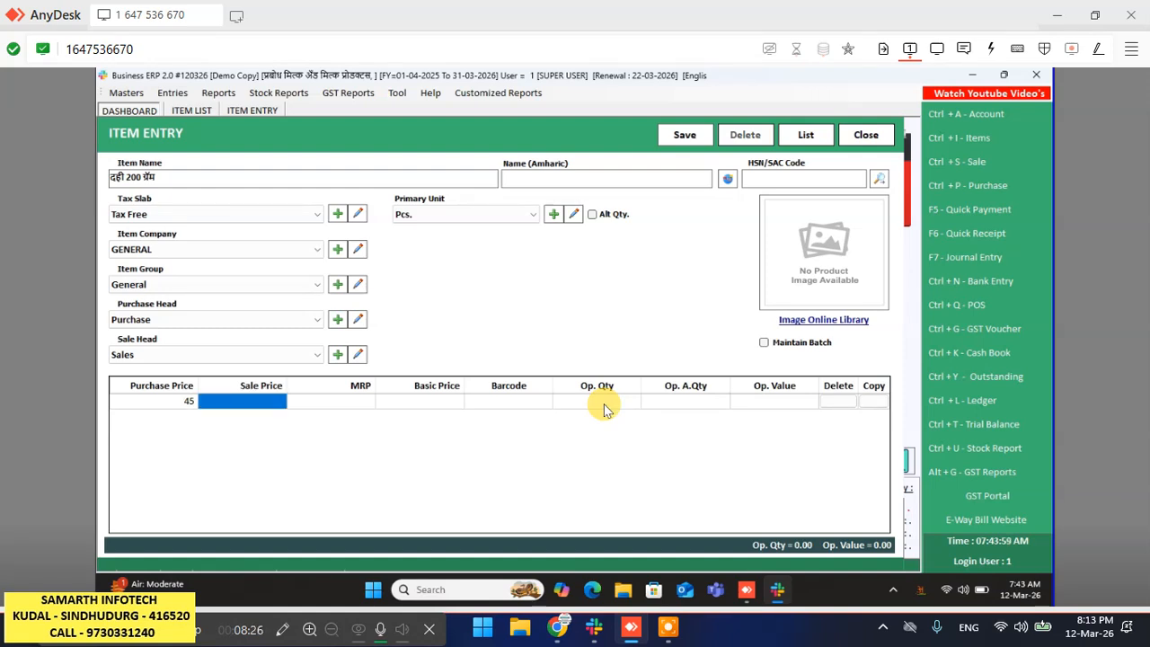
pyautogui.write('55')
pyautogui.press('Return')
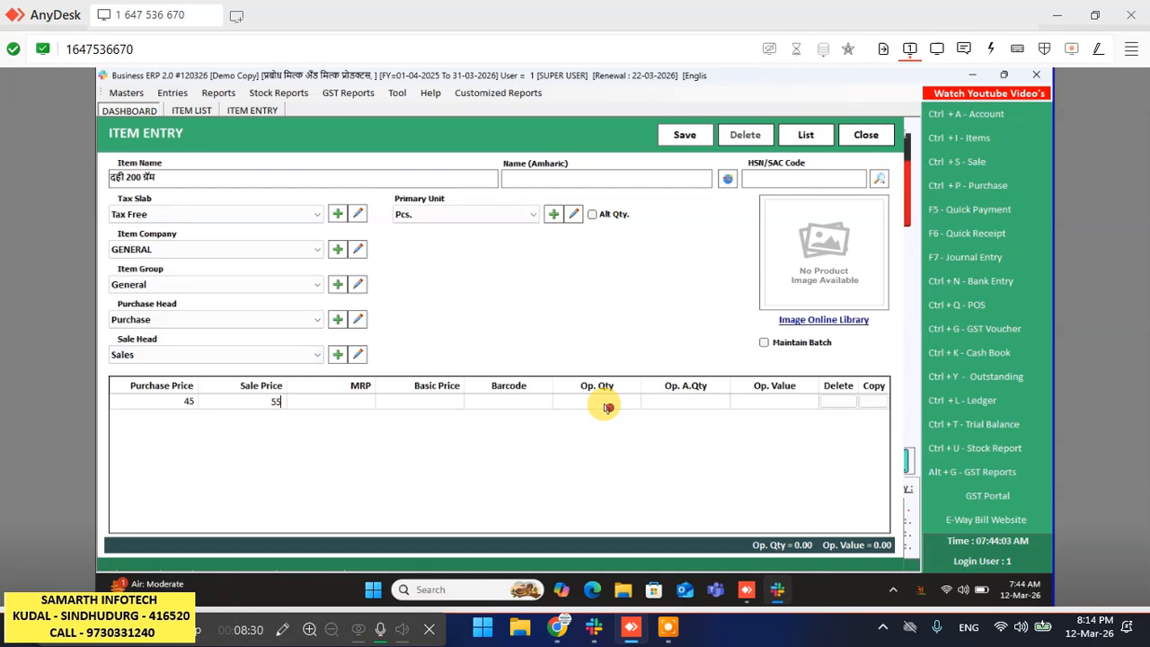
pyautogui.click(607, 407)
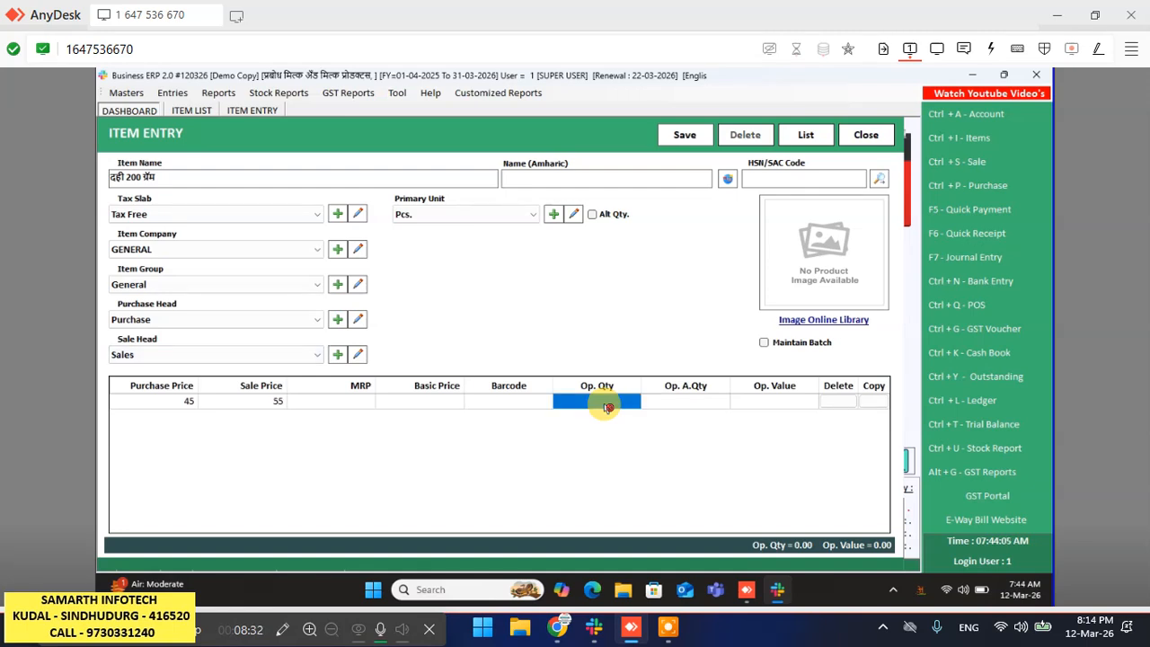
pyautogui.write('200')
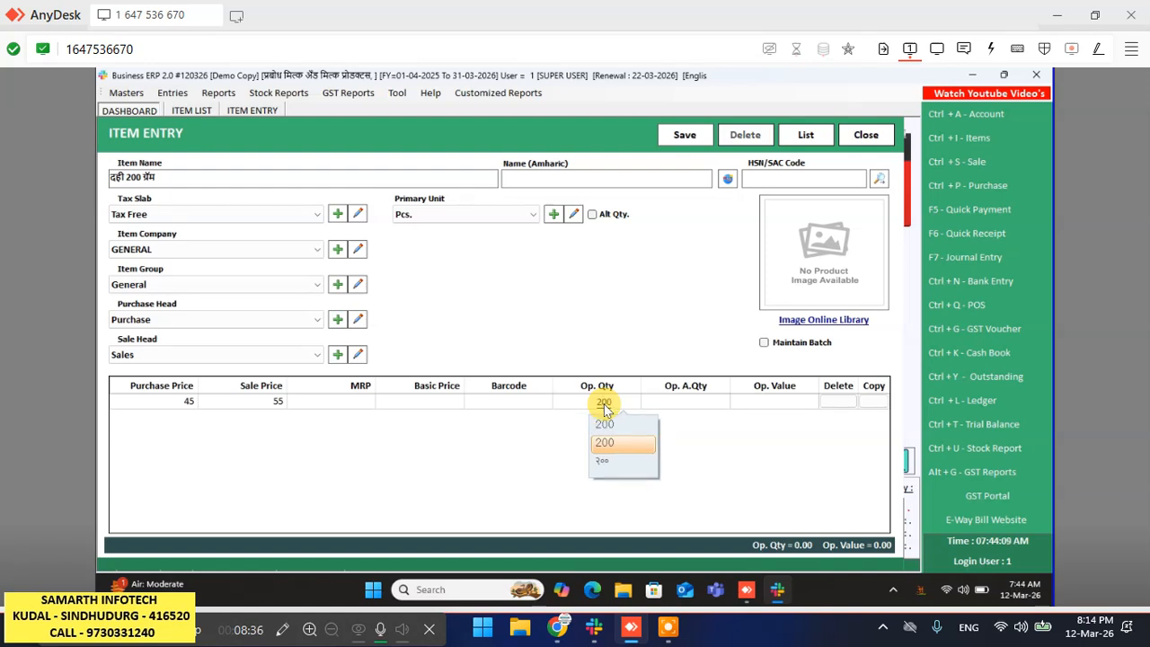
pyautogui.press('Return')
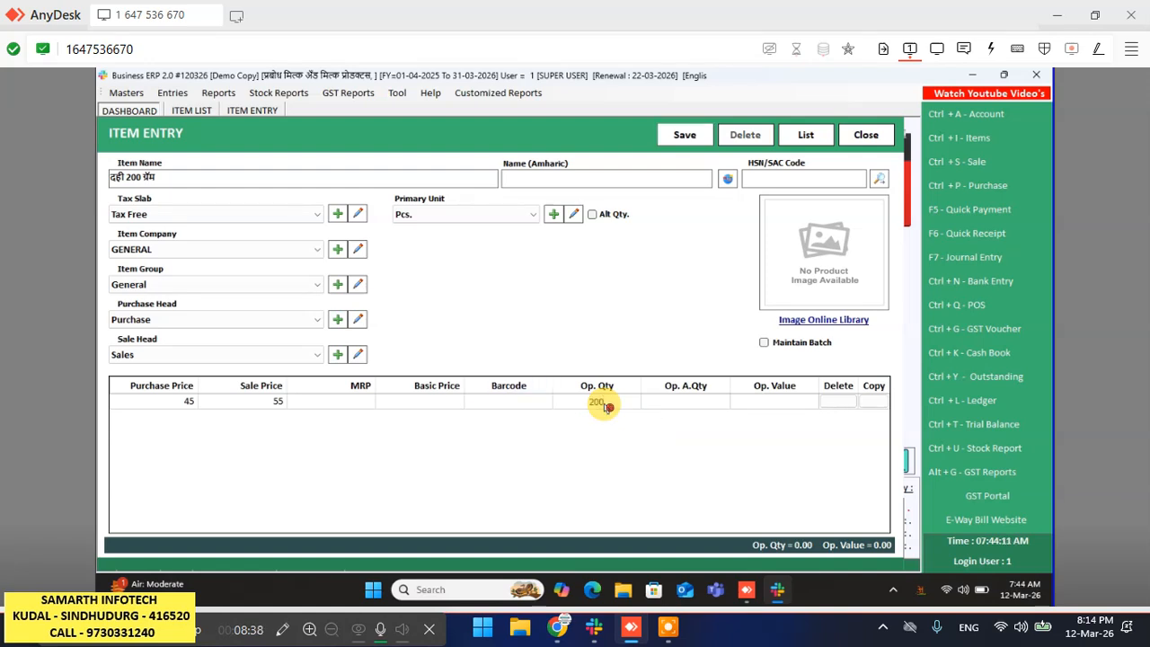
pyautogui.hotkey('ctrl', 's')
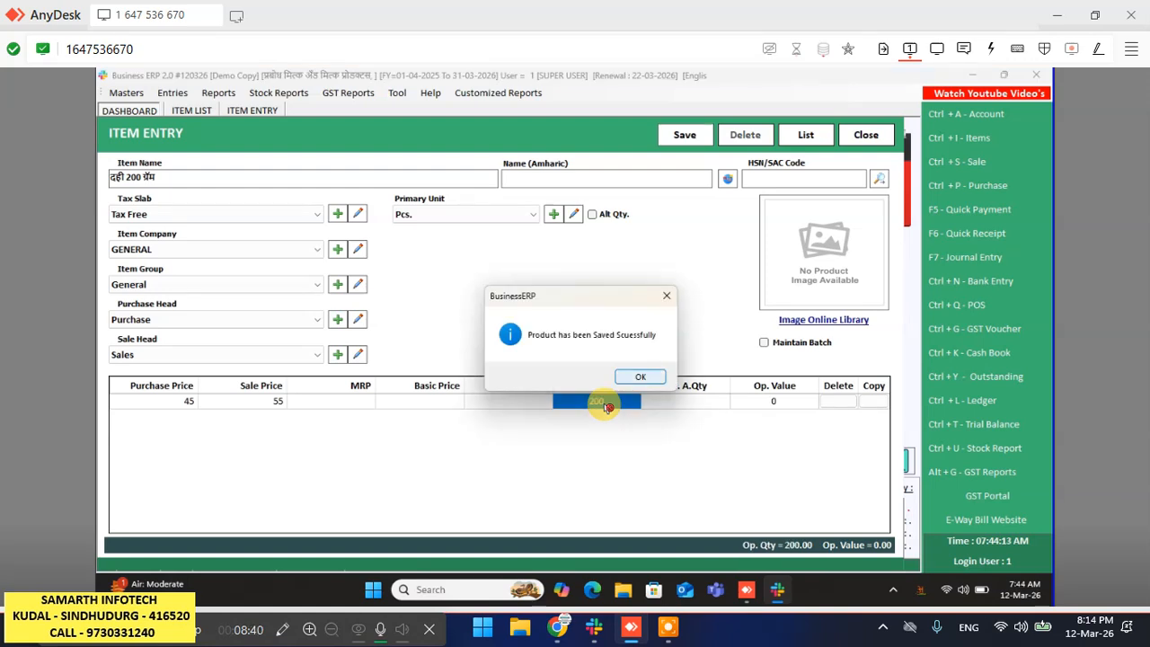
pyautogui.press('Return')
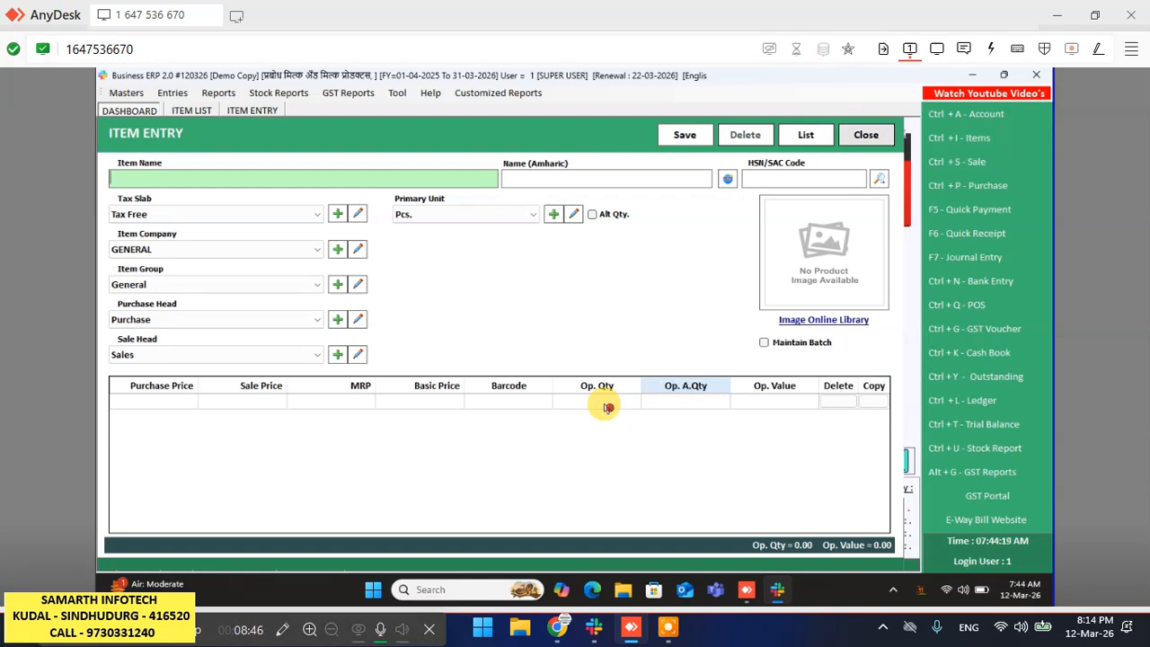
# - Reload the saved items, review the first item's details, then close the List of Items
pyautogui.press('Escape')
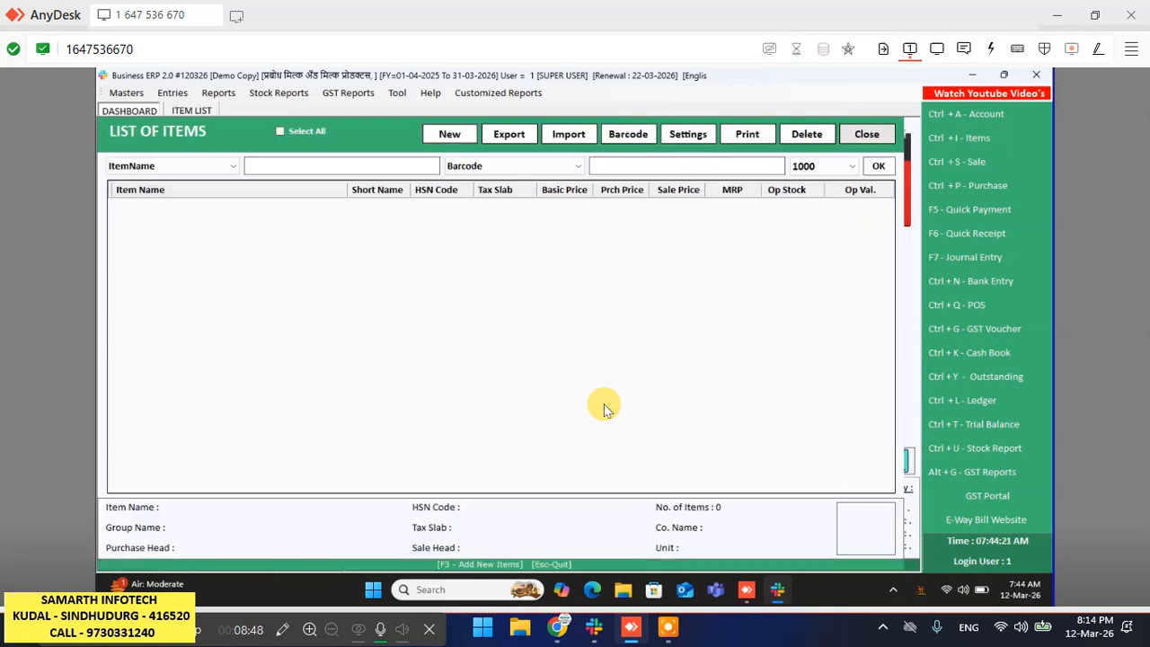
pyautogui.click(882, 171)
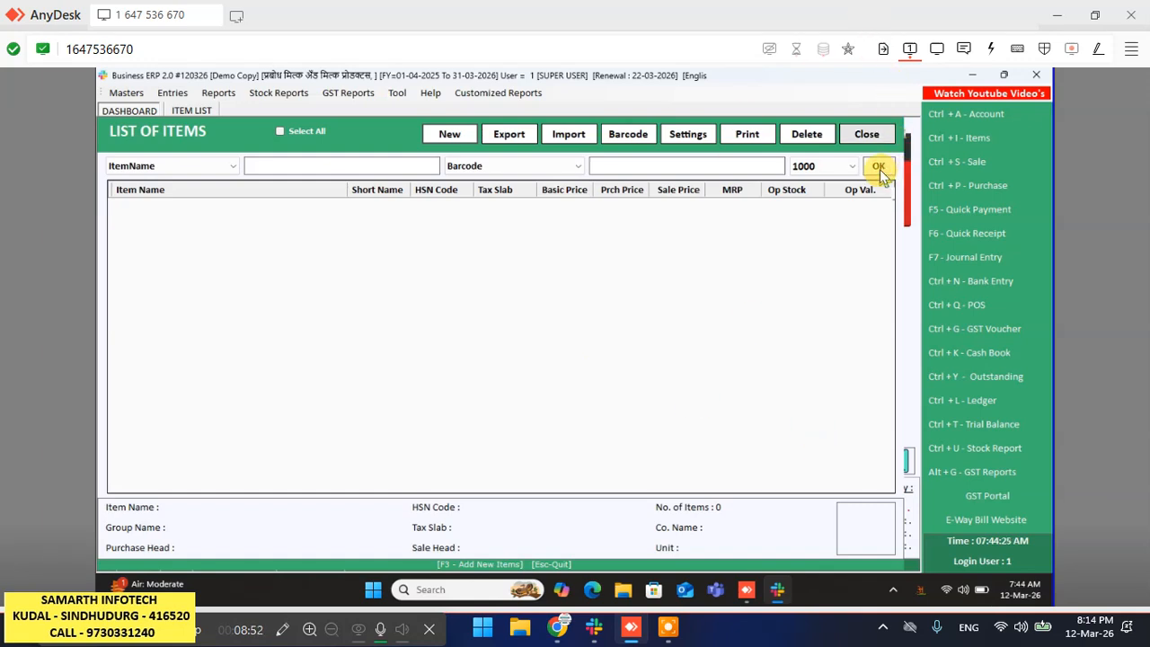
pyautogui.click(879, 173)
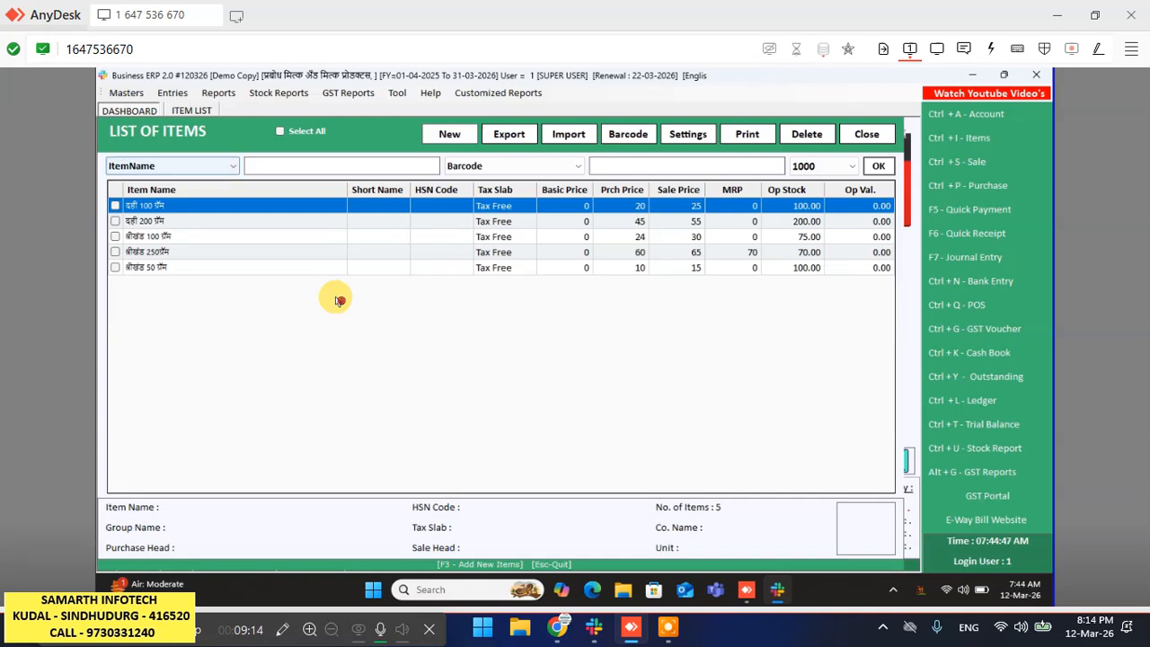
pyautogui.press('Return')
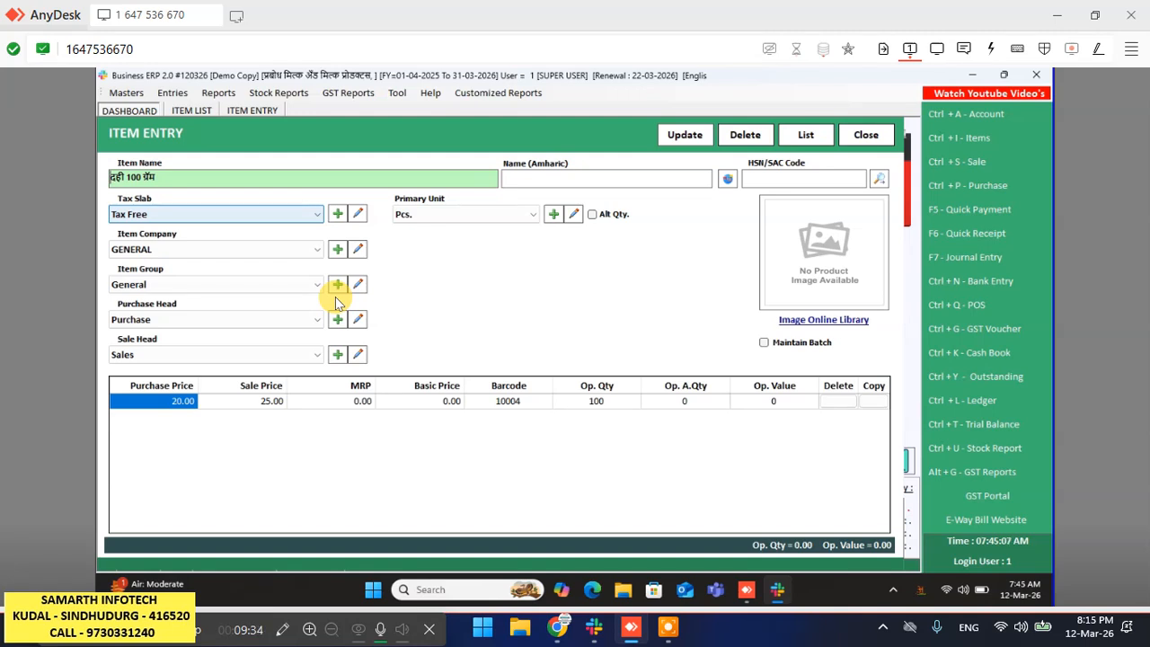
pyautogui.press('Escape')
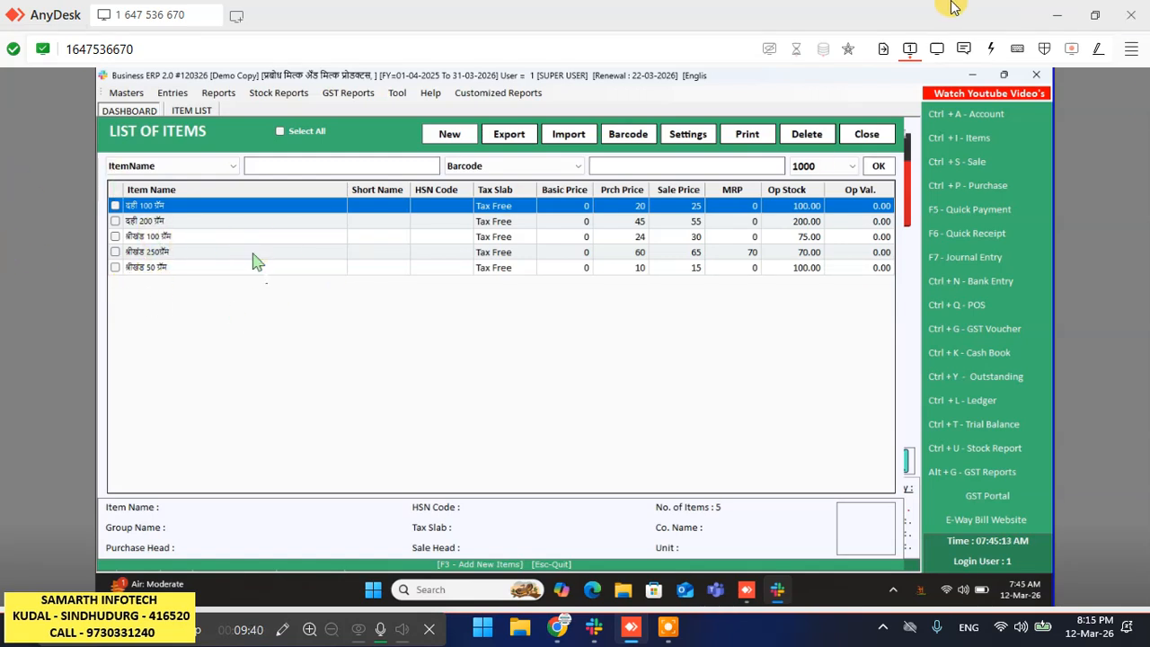
pyautogui.click(869, 133)
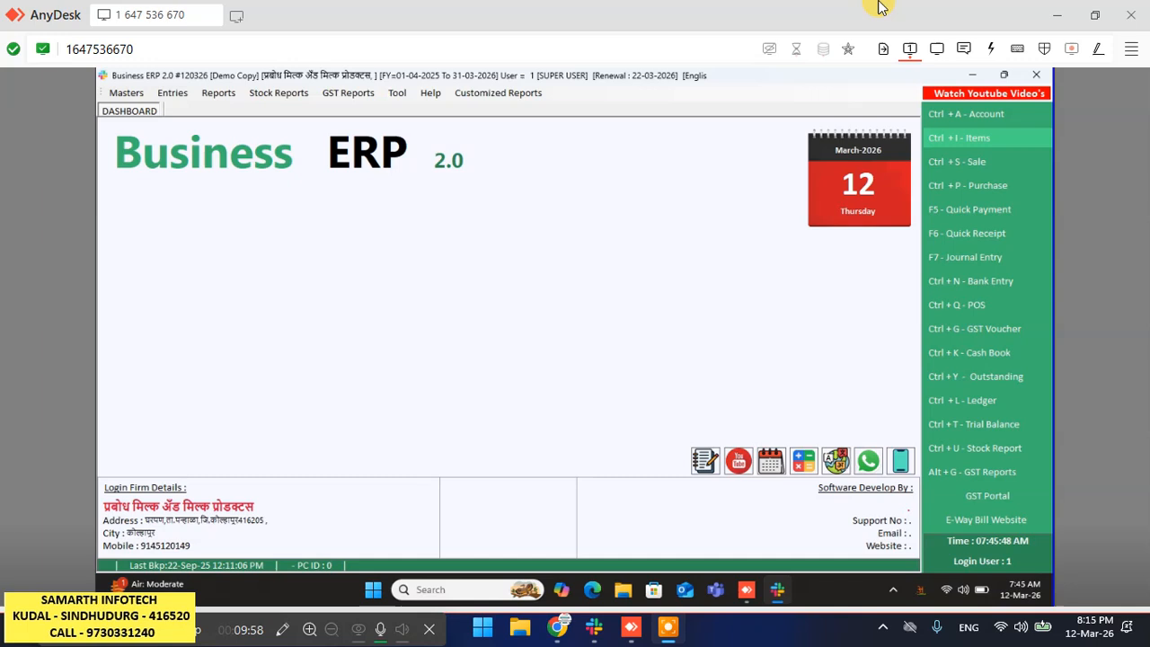
# - Start a new sale bill from the Sale register, keeping Credit as the payment terms
pyautogui.click(958, 162)
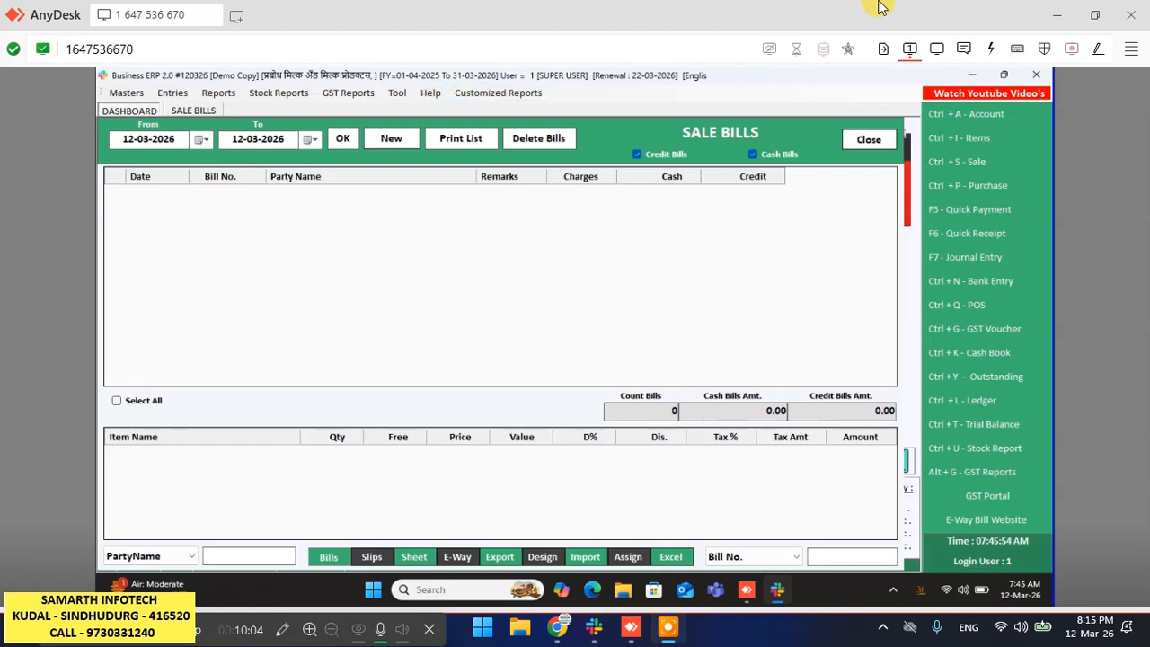
pyautogui.press('Return')
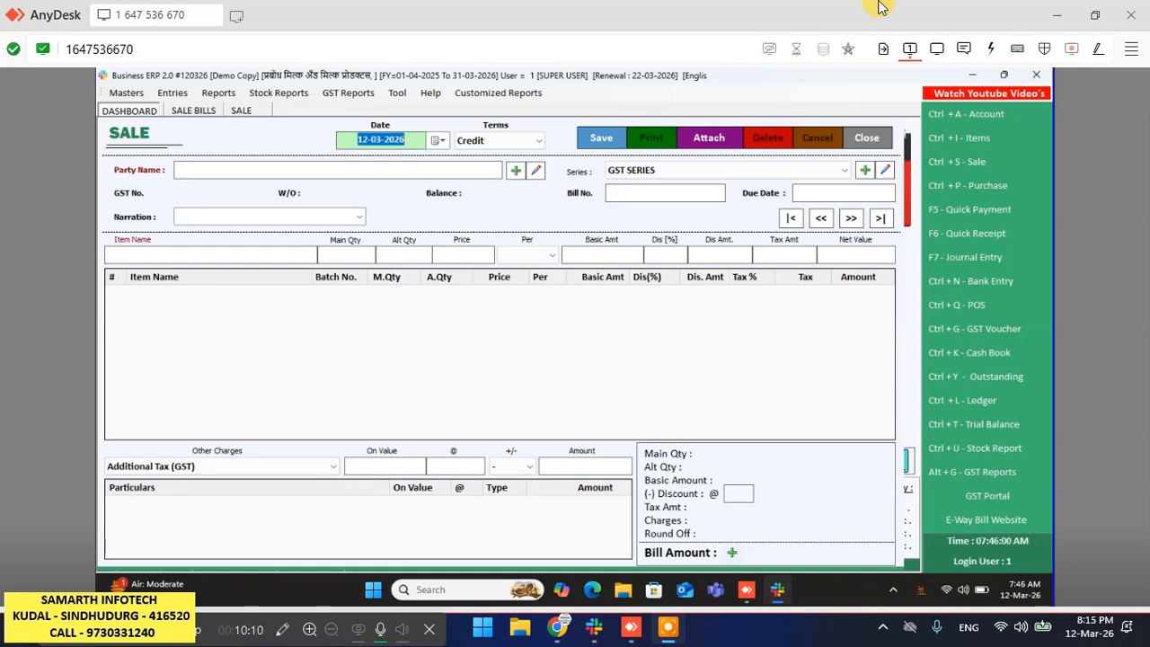
pyautogui.press('Return')
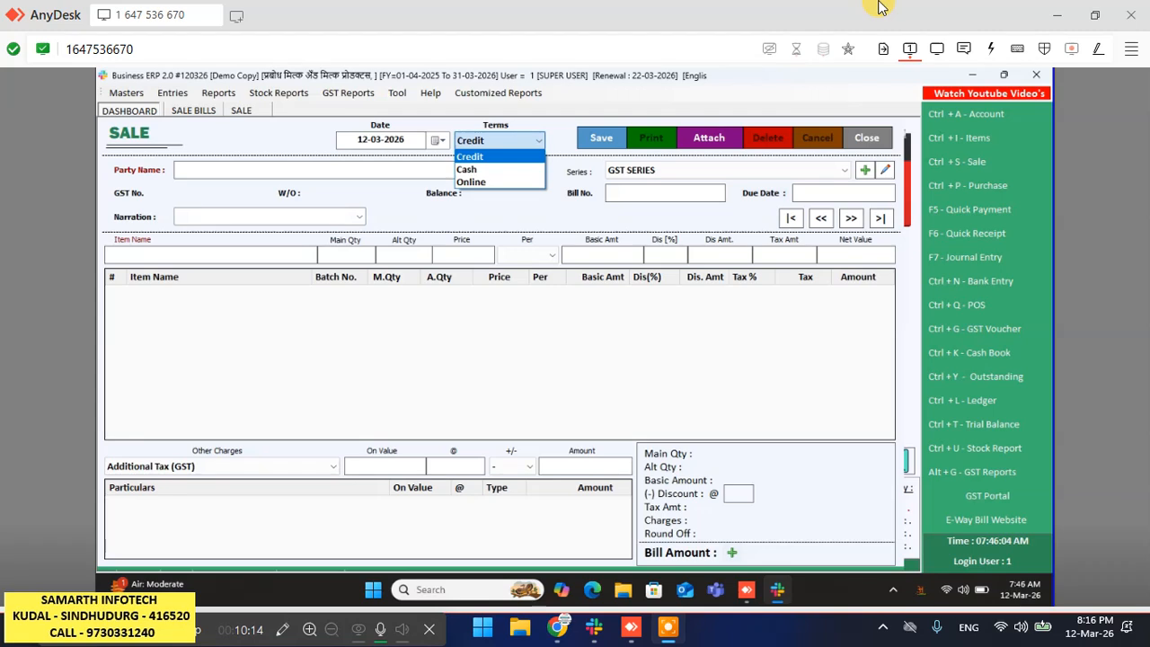
pyautogui.press('Return')
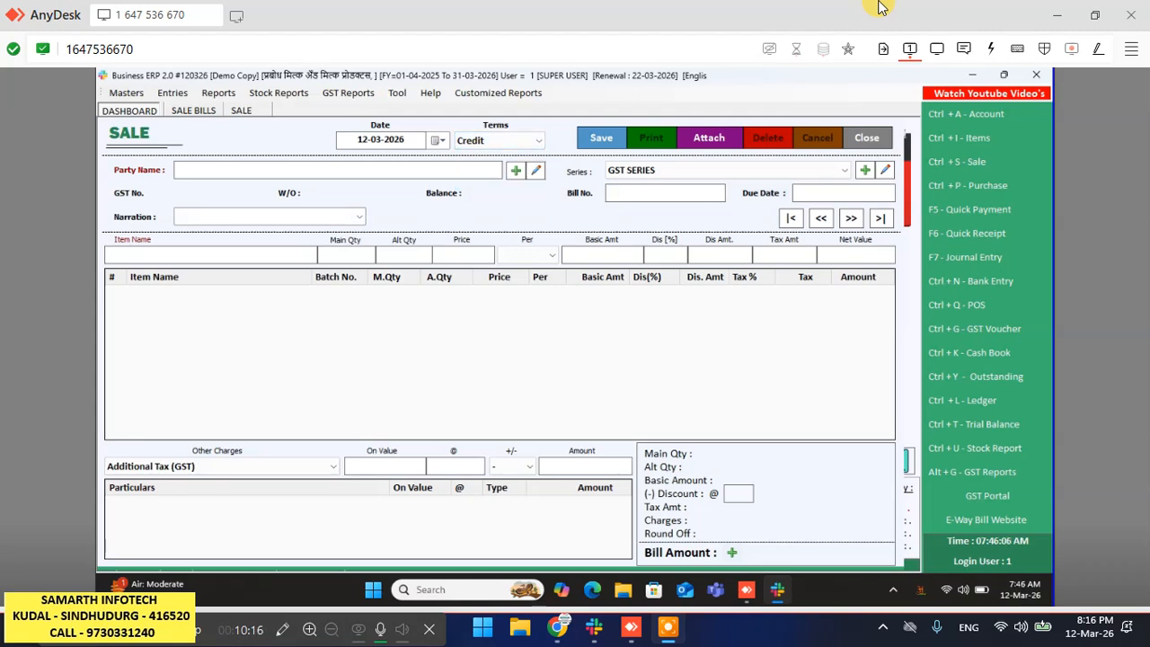
pyautogui.click(215, 188)
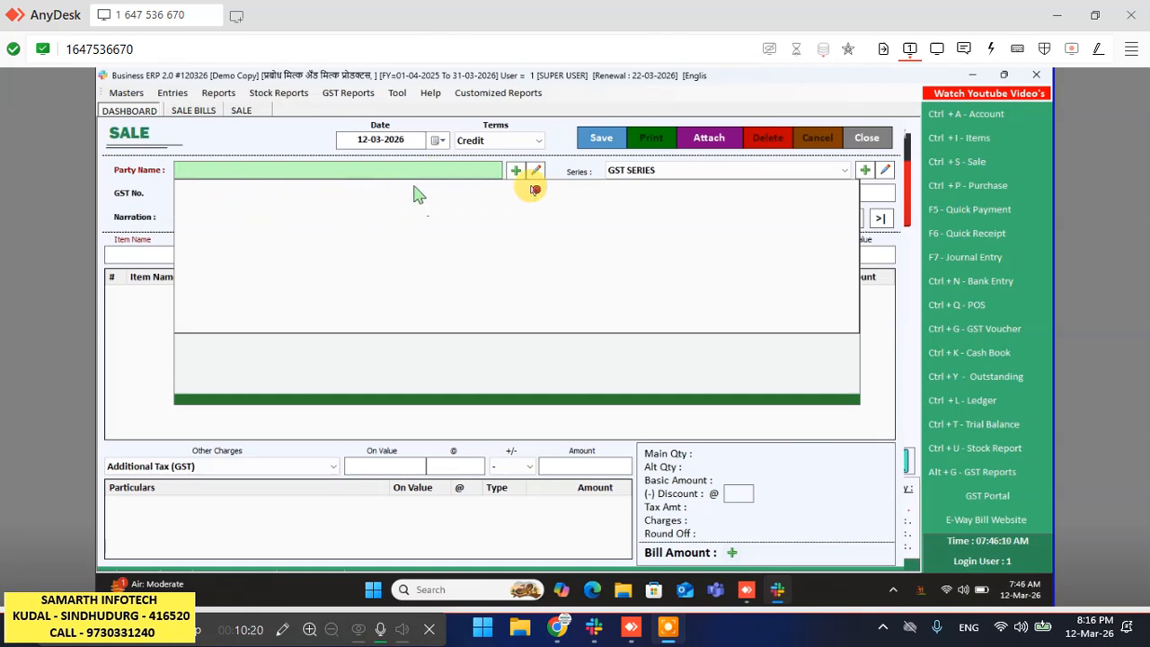
# - Attempt to add a new party with the + button, then return to the Party Name field
pyautogui.click(518, 173)
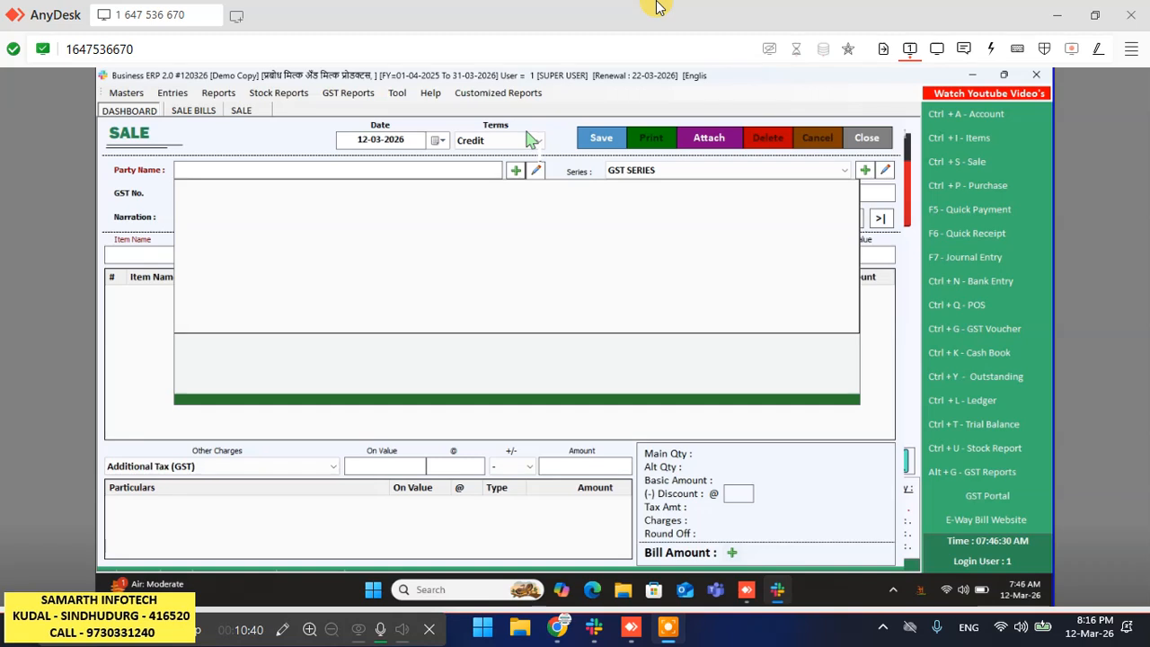
pyautogui.click(410, 167)
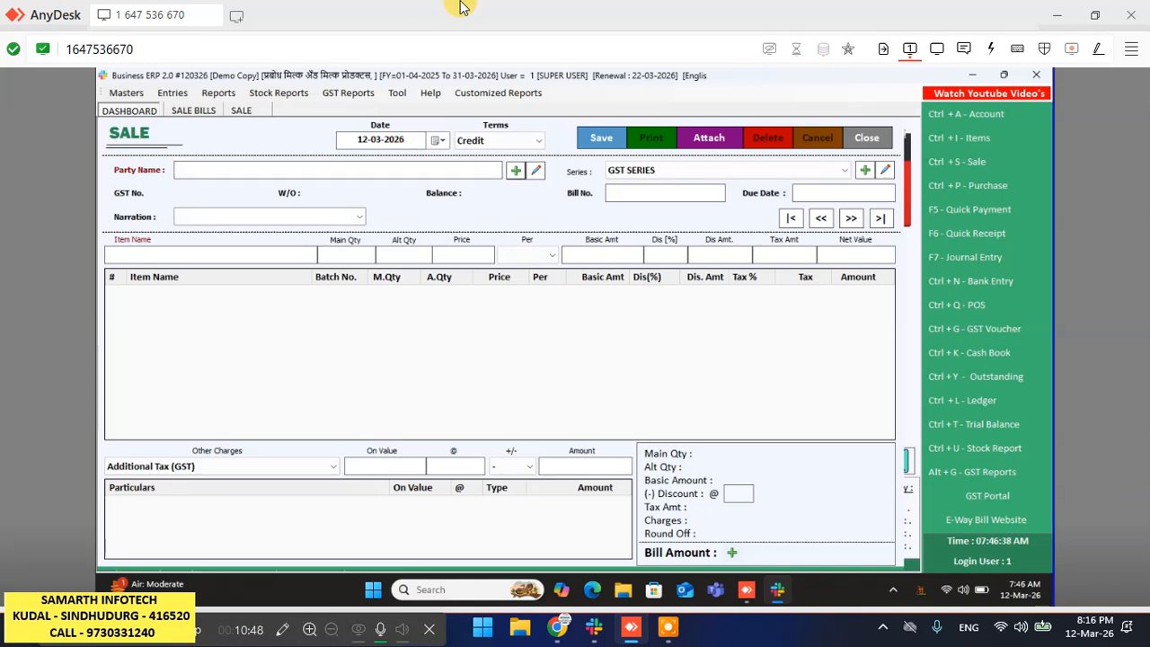
pyautogui.click(292, 170)
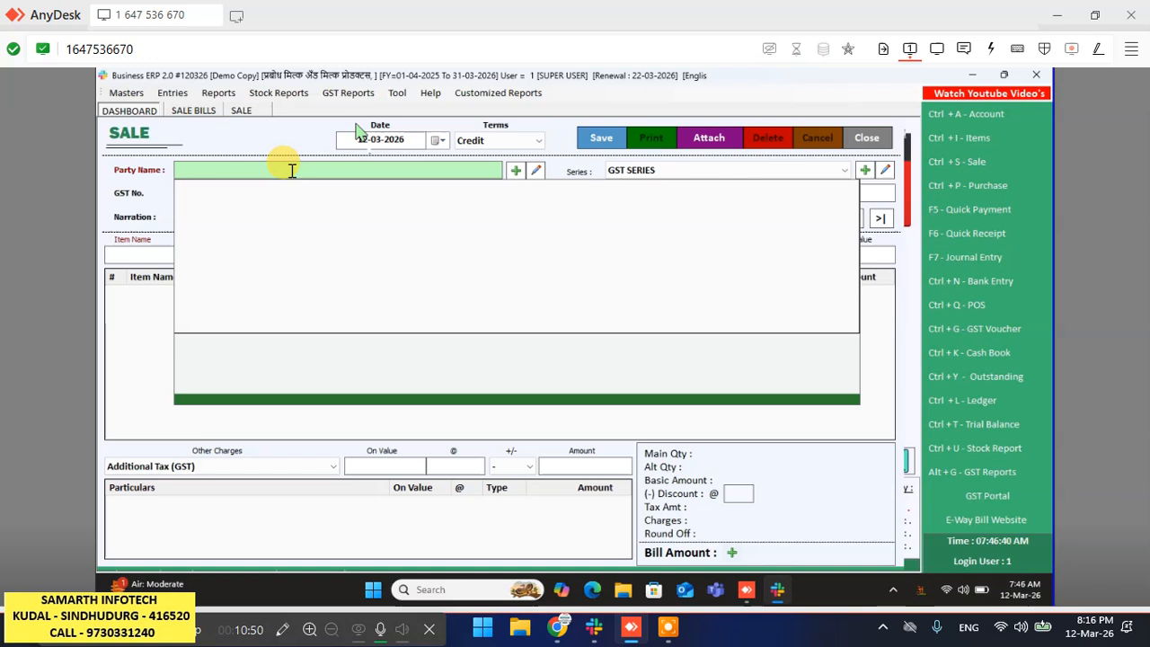
pyautogui.click(294, 173)
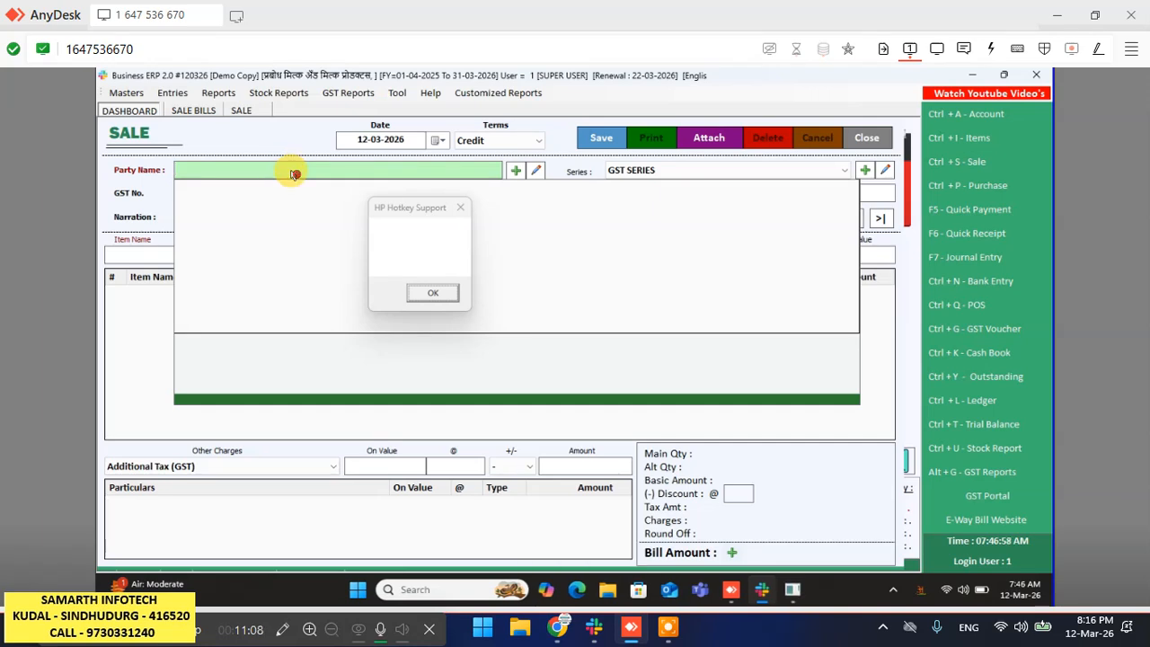
# - Dismiss the HP Hotkey Support message and return focus to Party Name
pyautogui.click(431, 294)
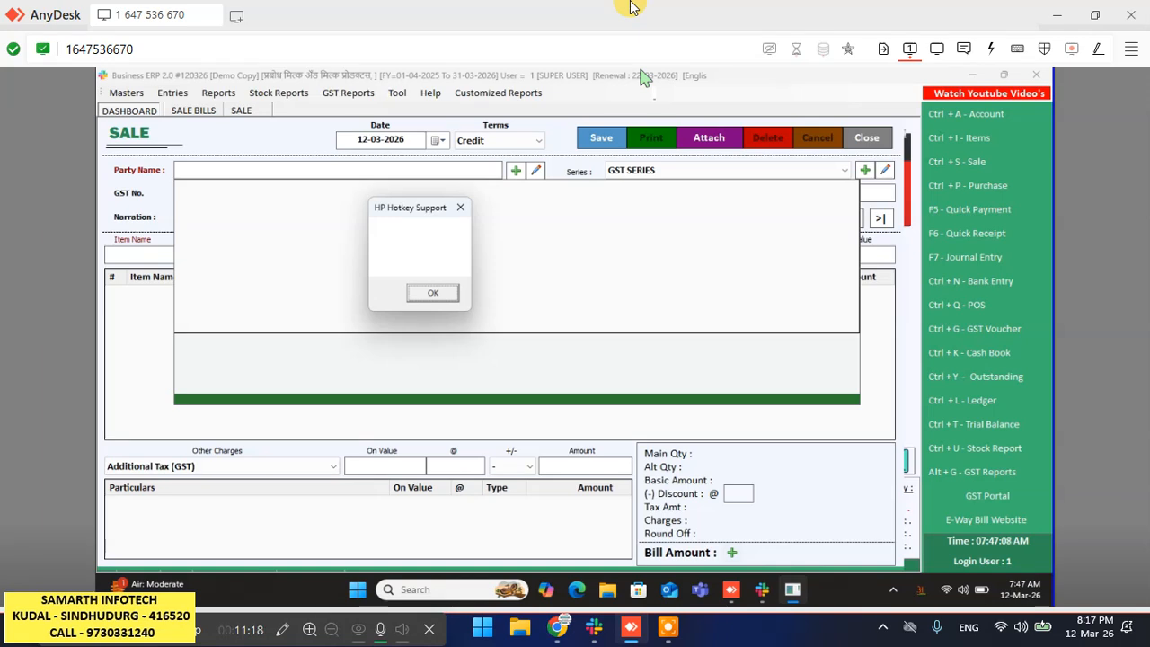
pyautogui.click(82, 630)
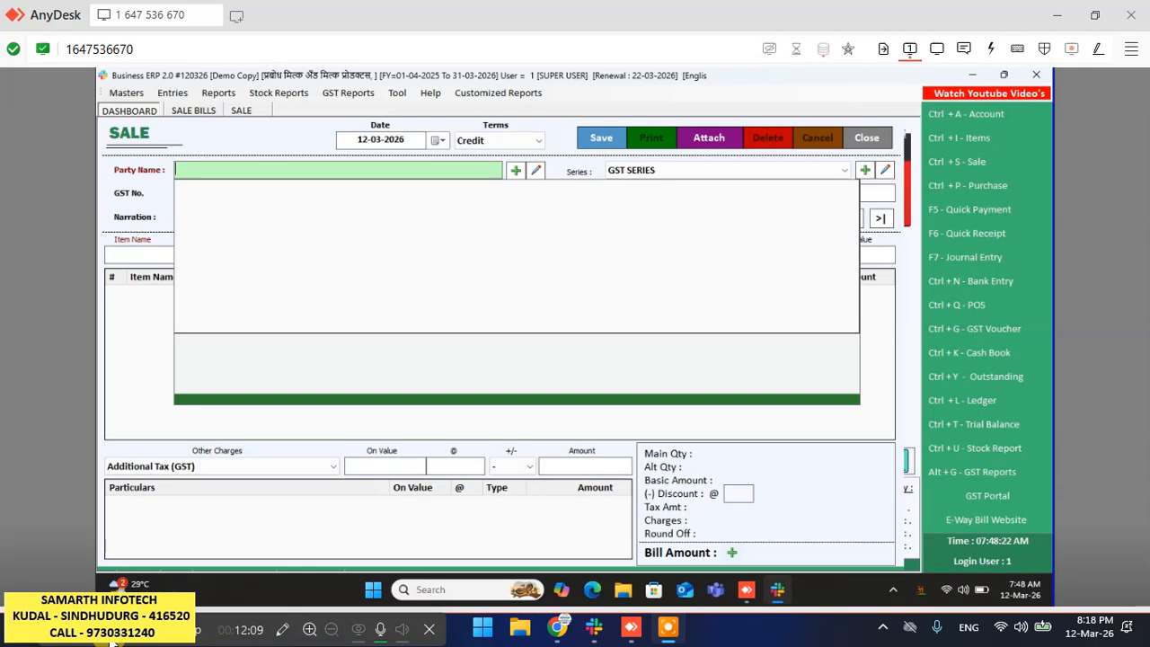
# - Open Create Account with Ctrl+A and enter the customer's full name in Marathi script
pyautogui.hotkey('ctrl', 'a')
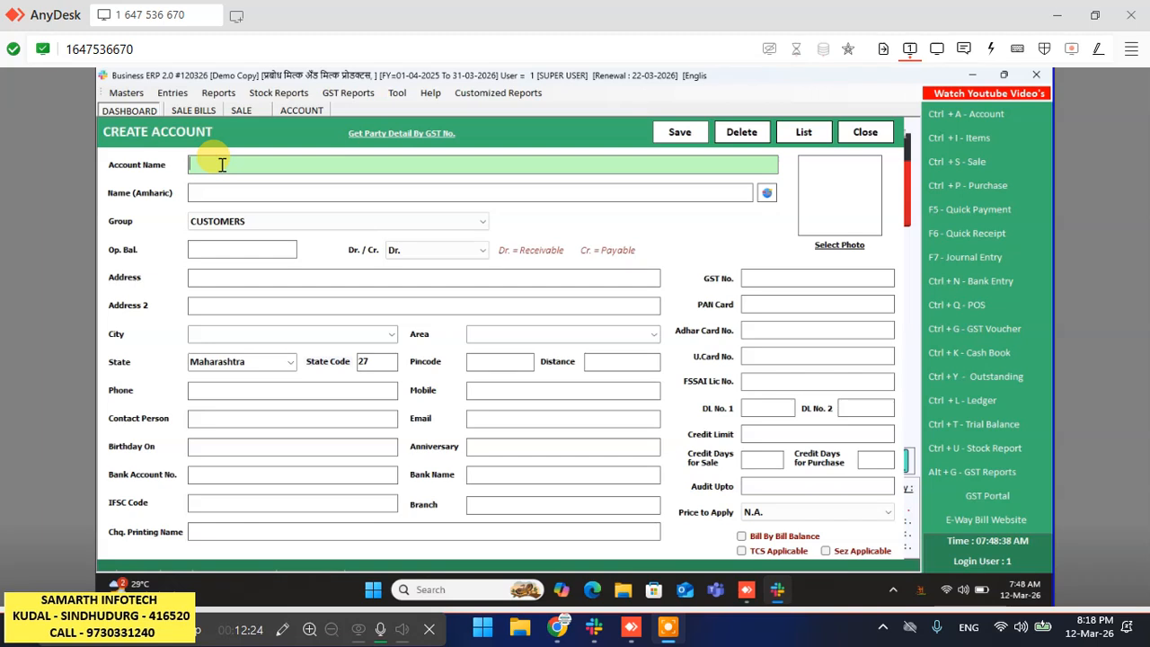
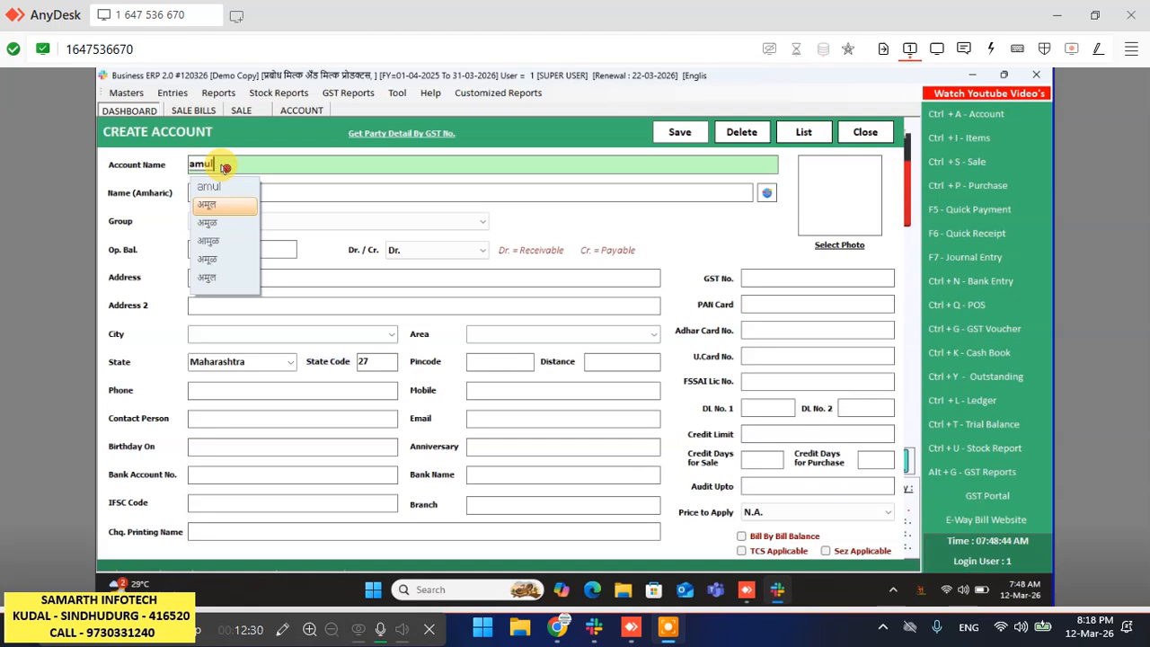
pyautogui.press('space')
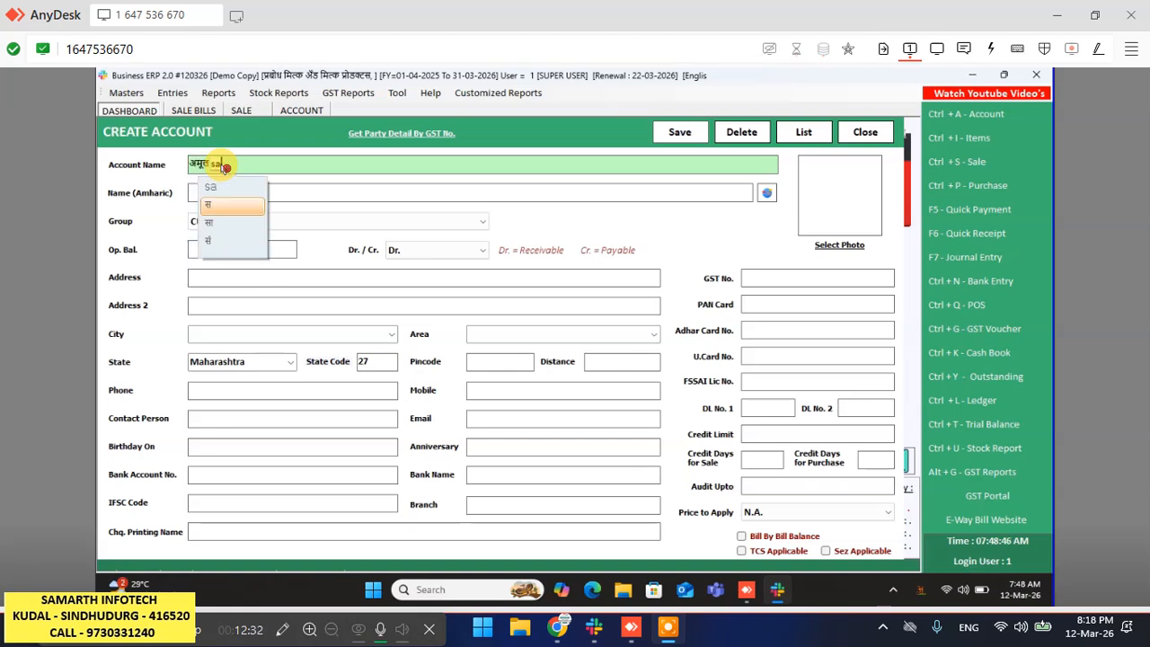
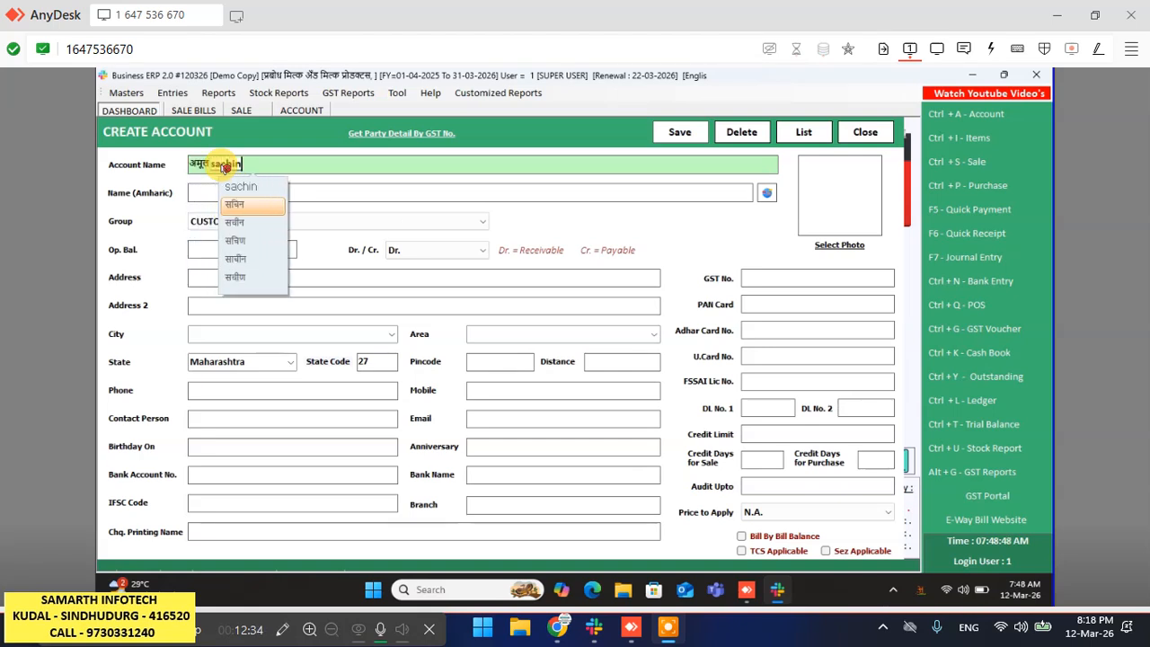
pyautogui.press('space')
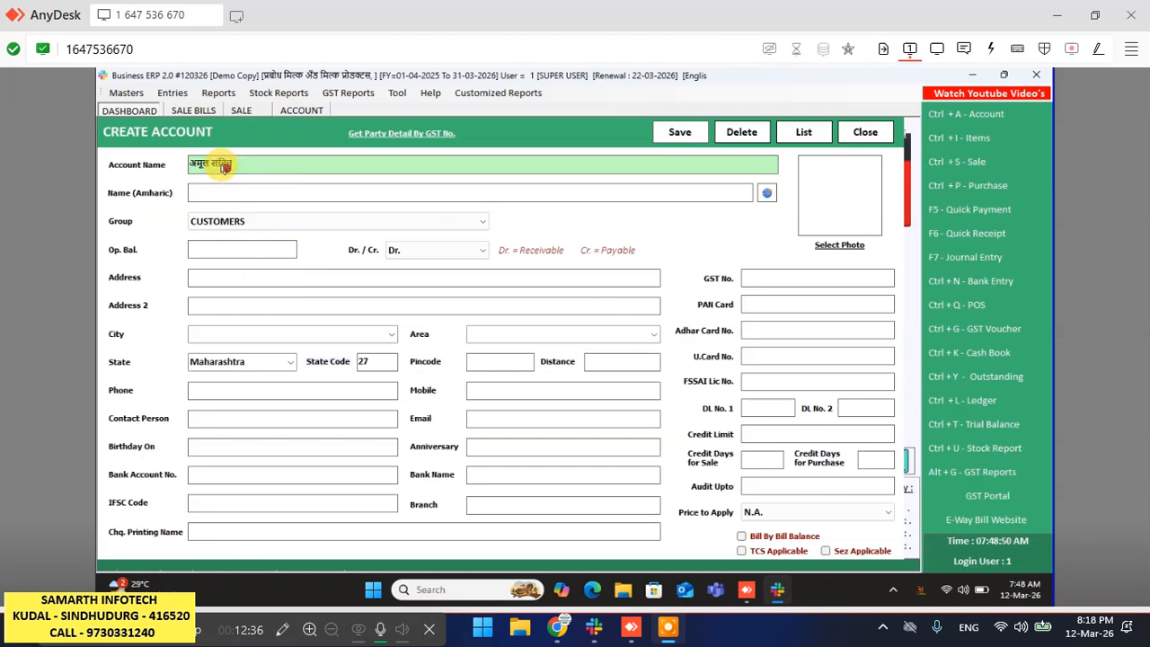
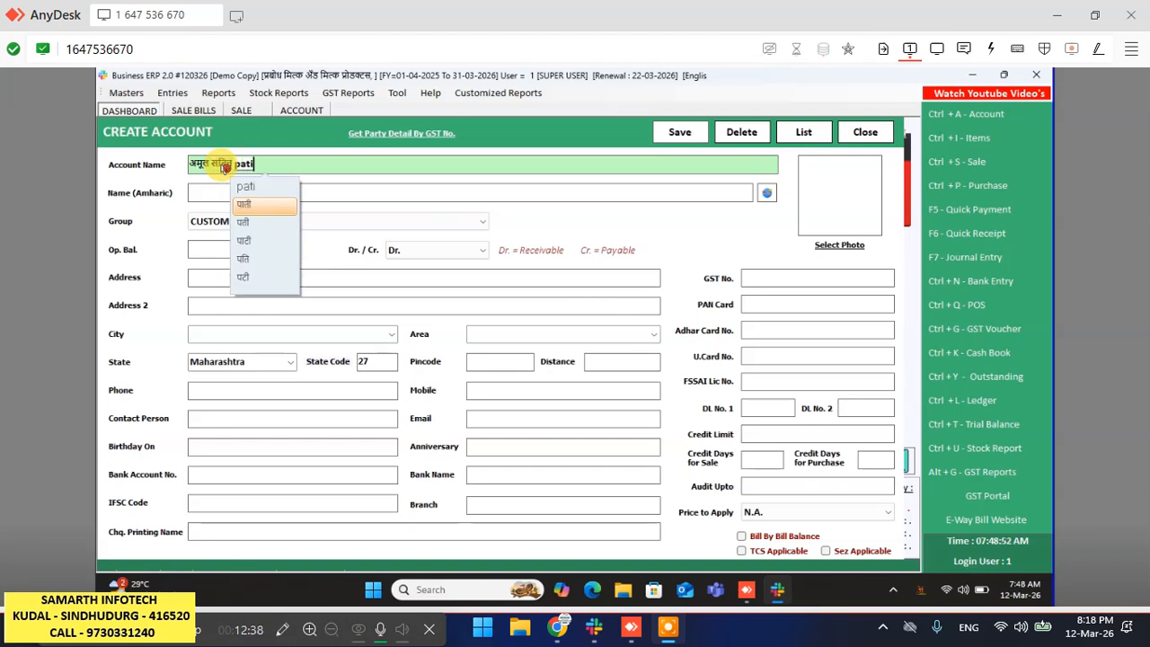
pyautogui.press('space')
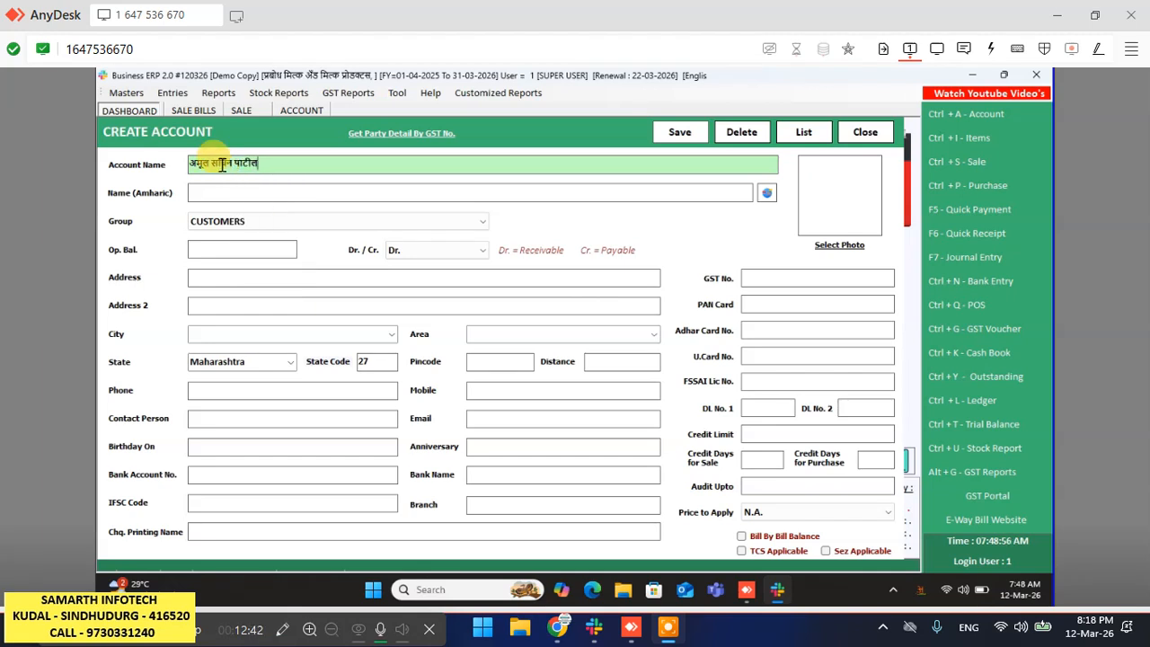
pyautogui.press('Return')
pyautogui.press('Return')
pyautogui.press('Return')
pyautogui.press('Return')
pyautogui.press('Return')
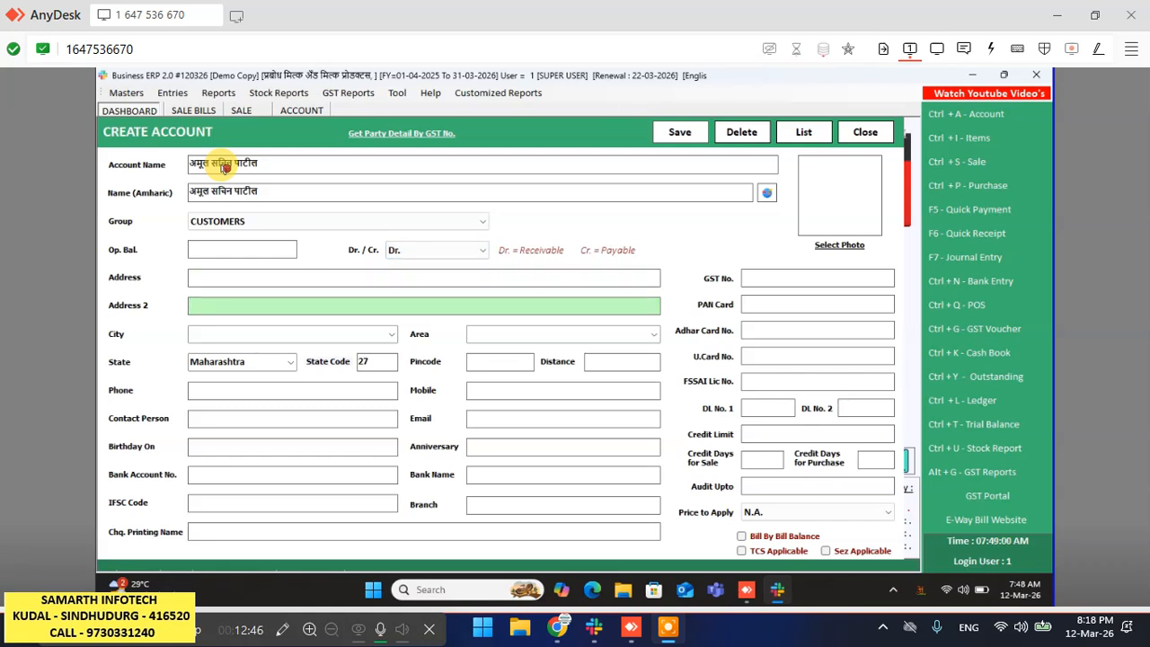
pyautogui.click(249, 253)
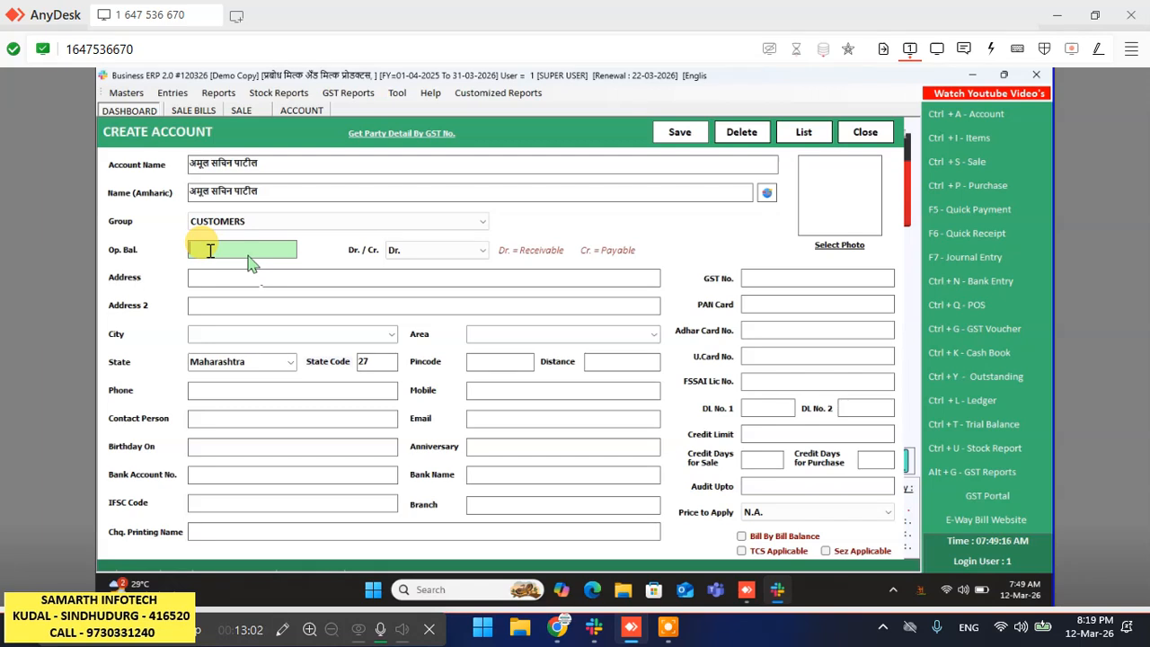
# - Enter the customer's village name in Marathi script in the Address field
pyautogui.click(194, 275)
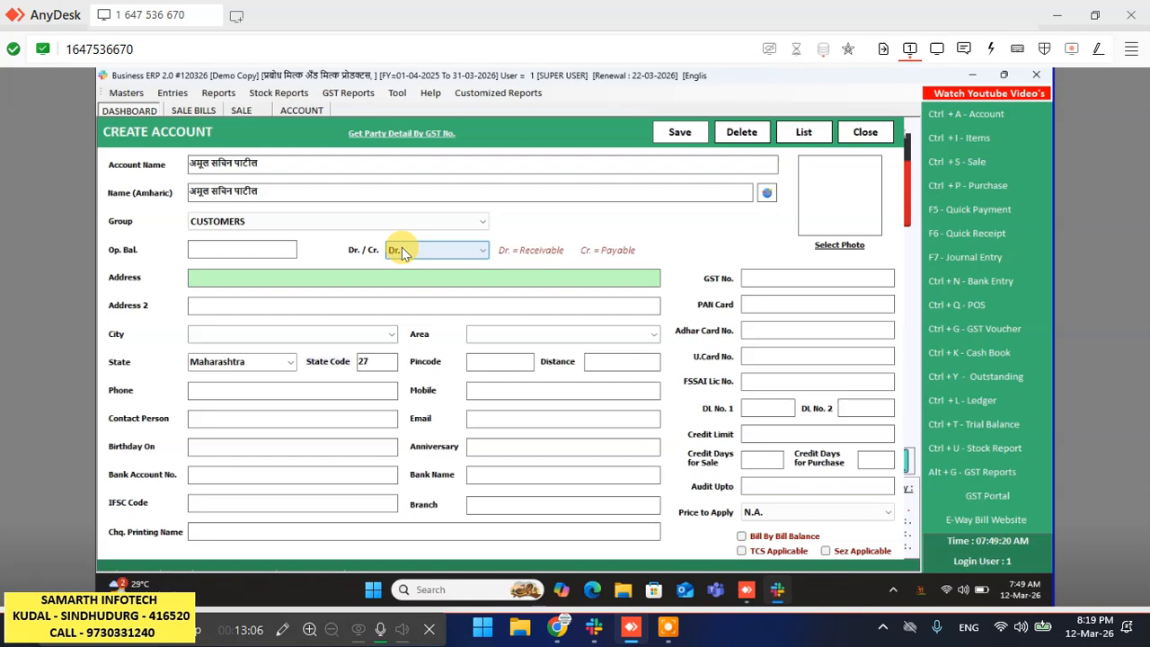
pyautogui.write('ma')
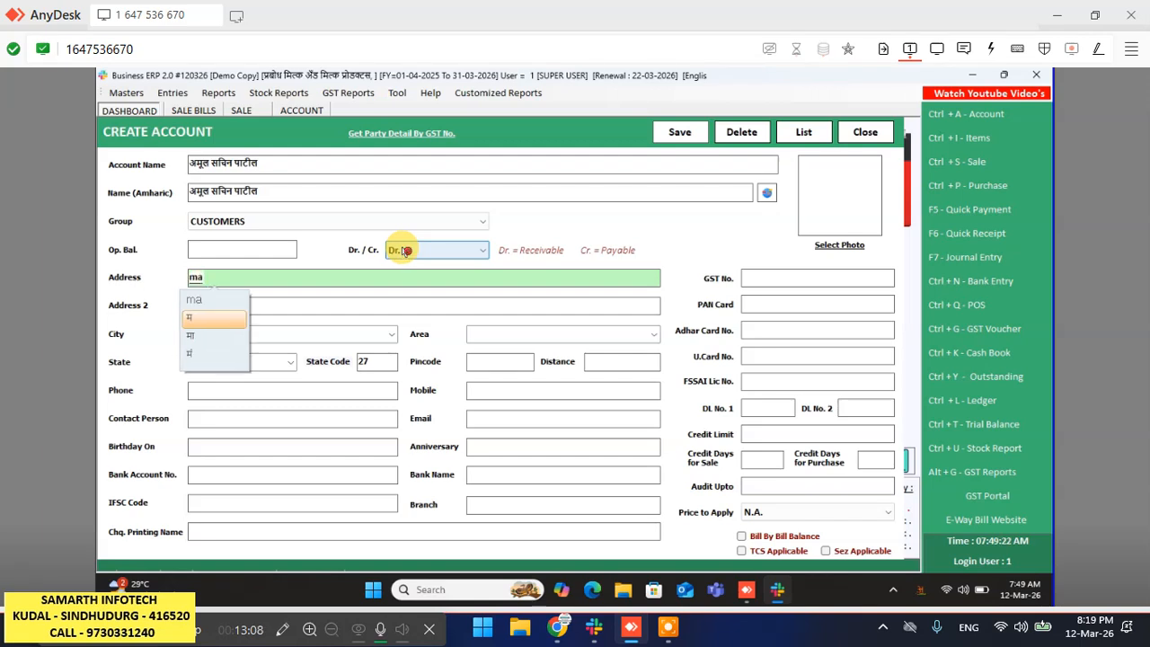
pyautogui.write('rali')
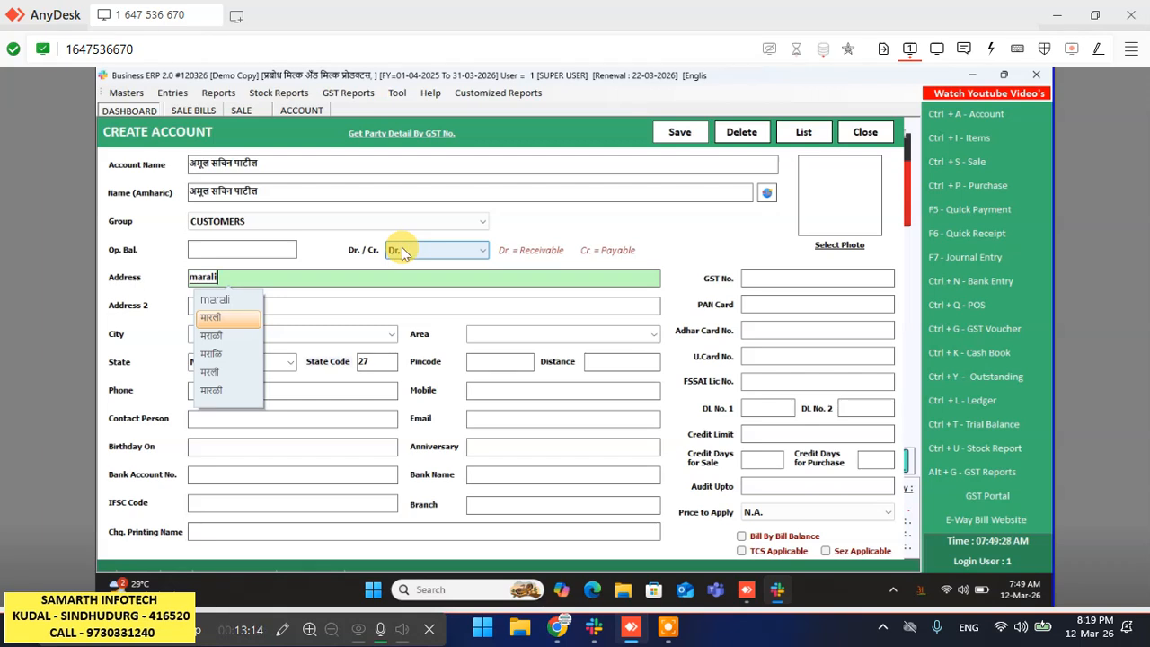
pyautogui.press('BackSpace')
pyautogui.press('BackSpace')
pyautogui.press('BackSpace')
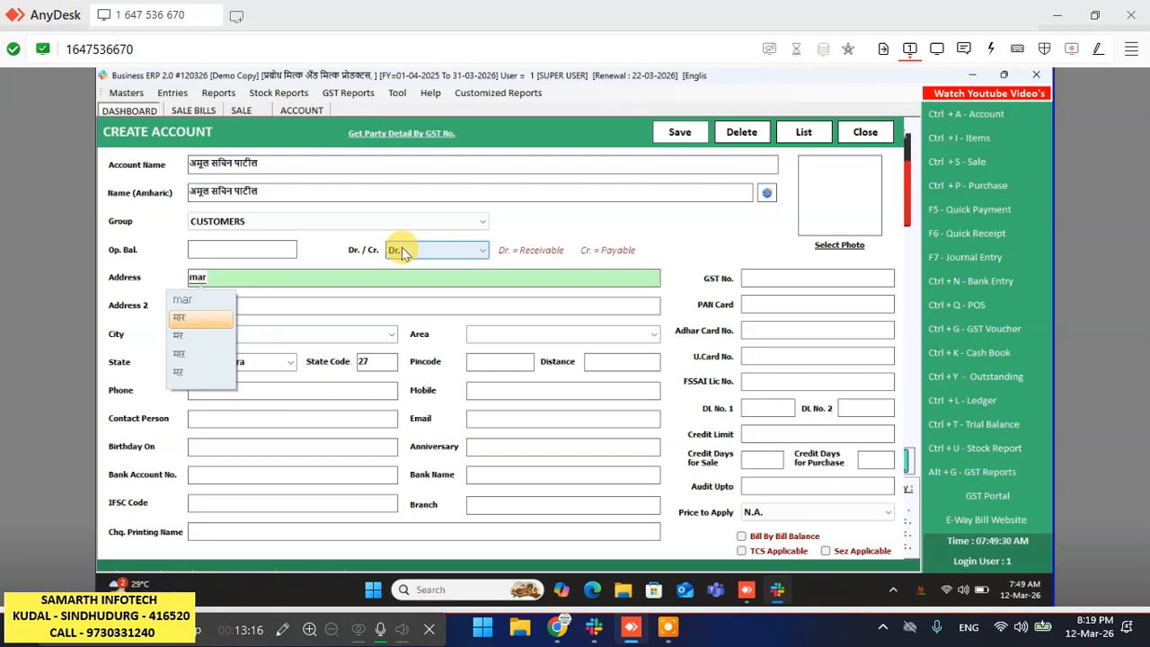
pyautogui.write('li')
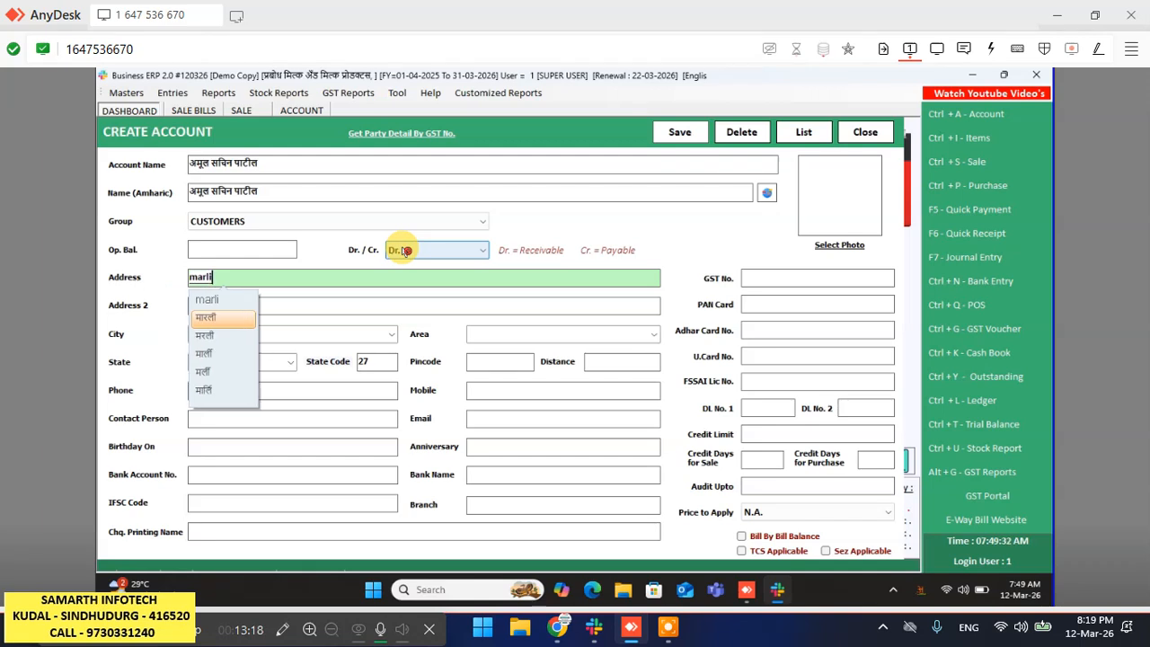
pyautogui.press('BackSpace')
pyautogui.press('BackSpace')
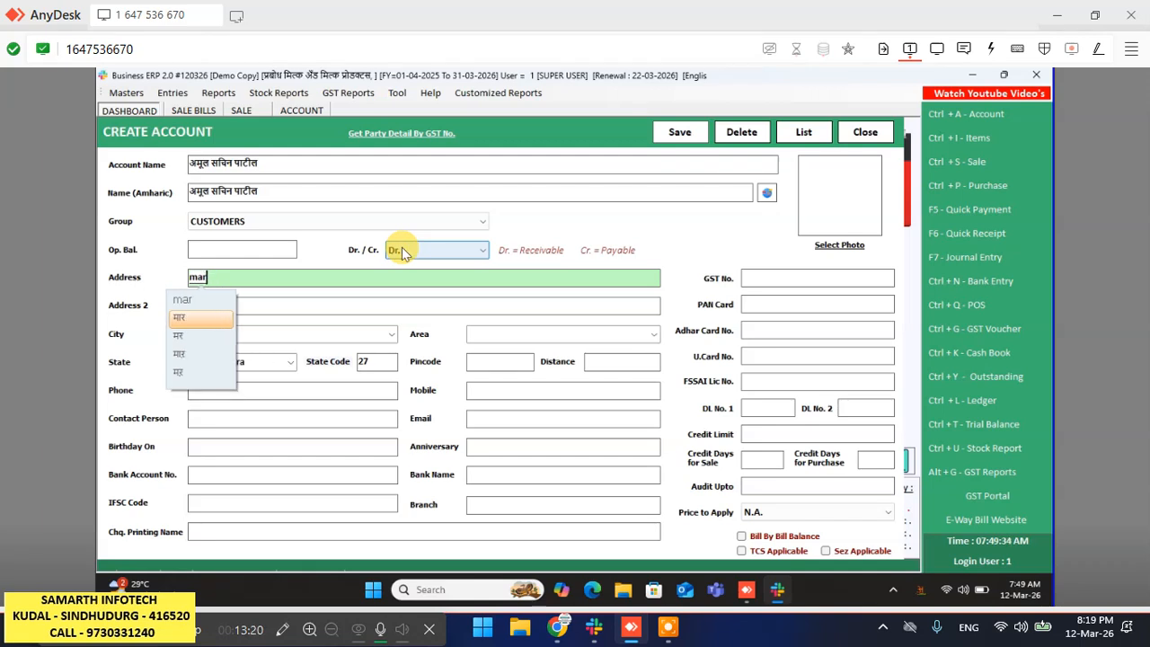
pyautogui.write('ali')
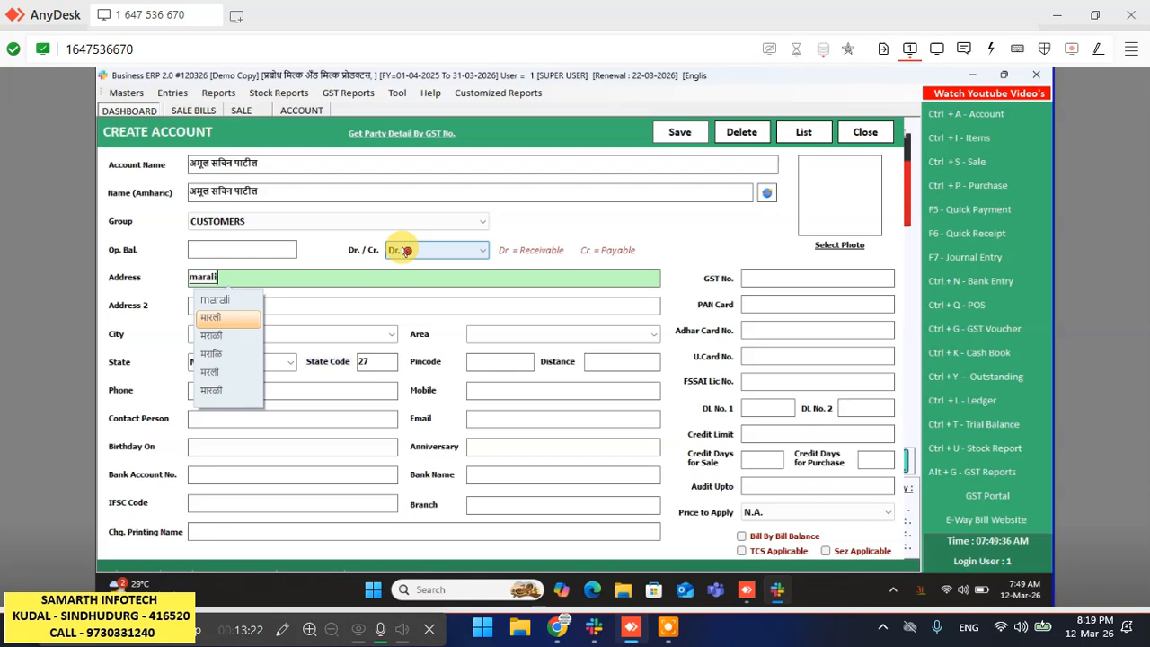
pyautogui.press('Down')
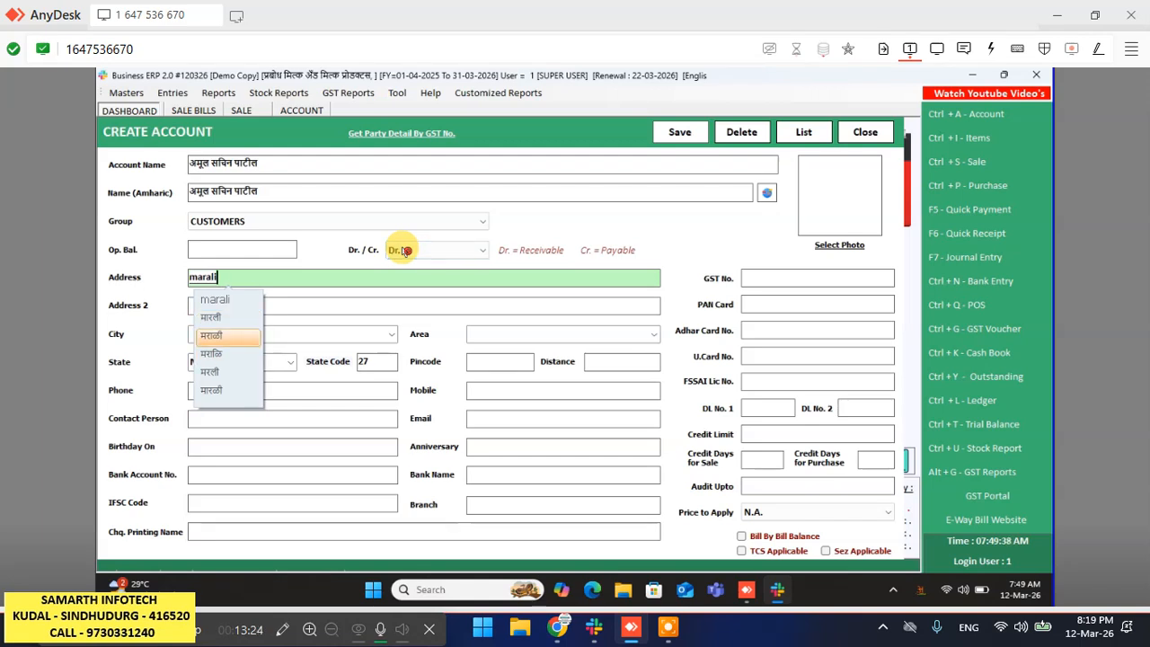
pyautogui.press('Return')
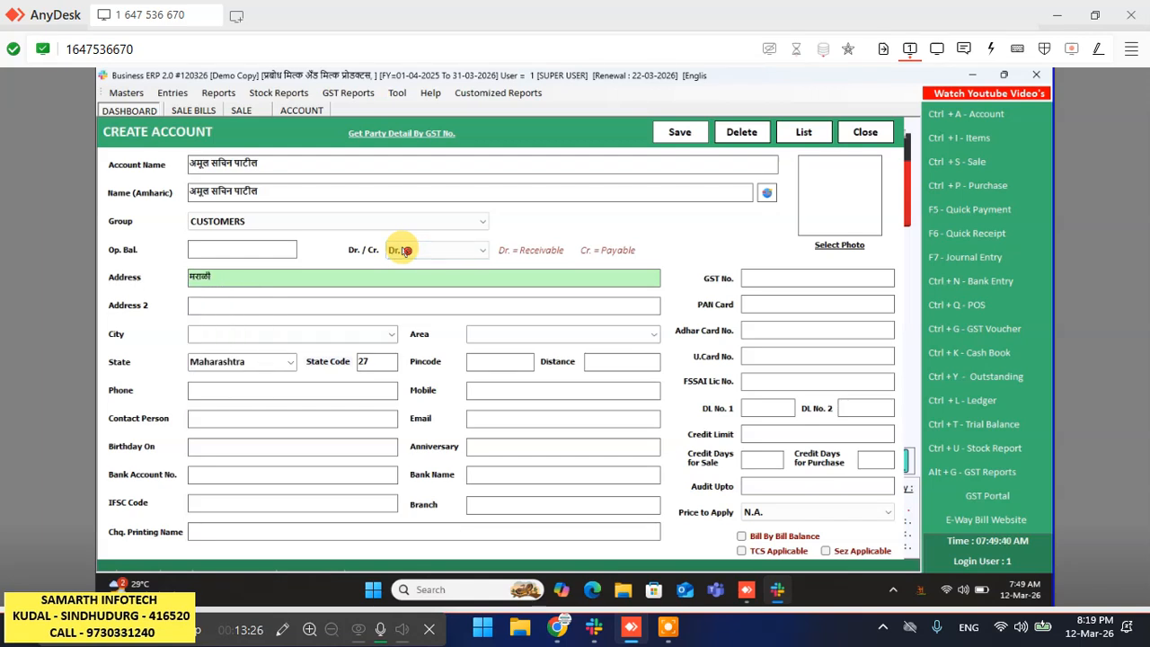
# - Append the taluka abbreviation and taluka name in Marathi script to the address
pyautogui.click(406, 251)
pyautogui.click(406, 251)
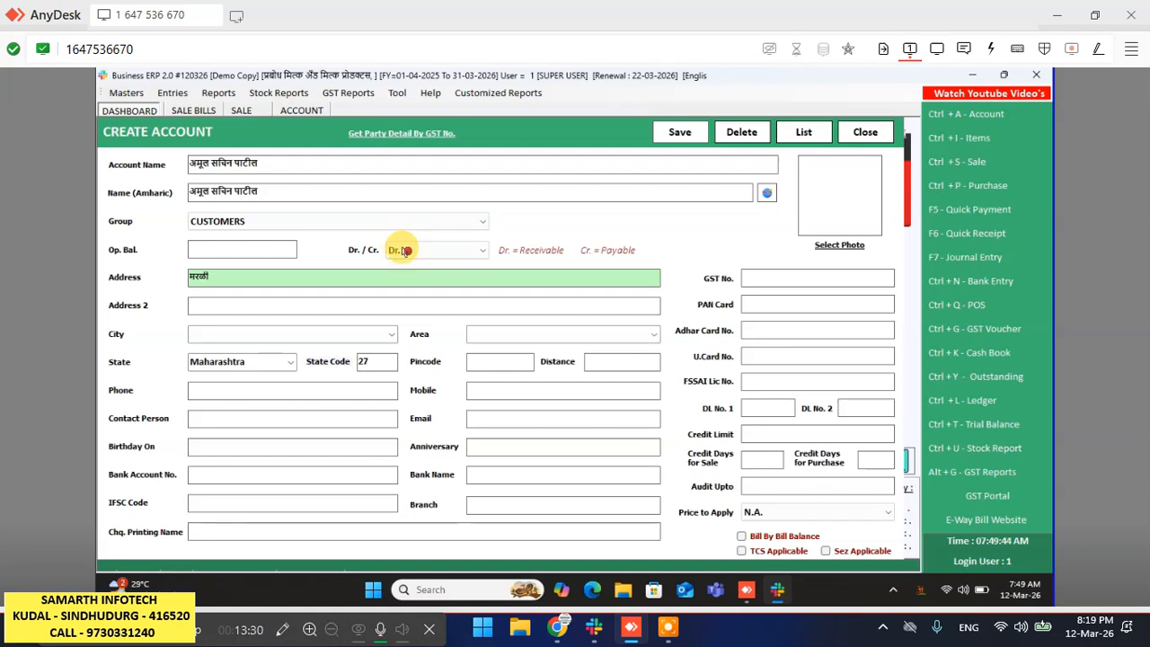
pyautogui.write(',ta')
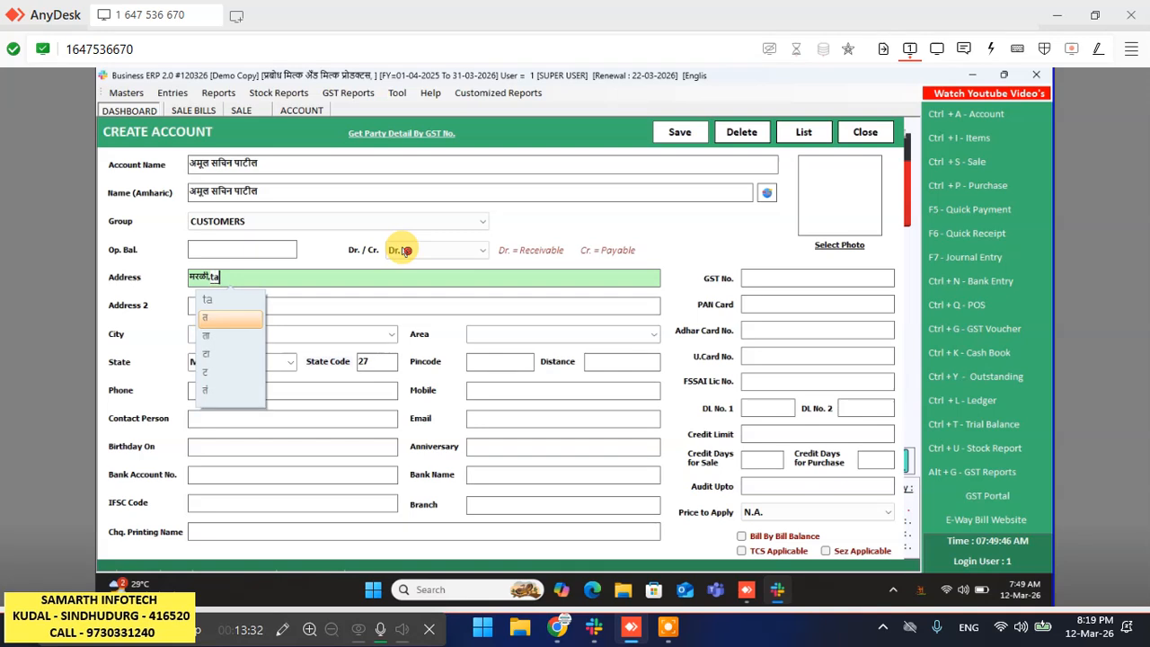
pyautogui.press('space')
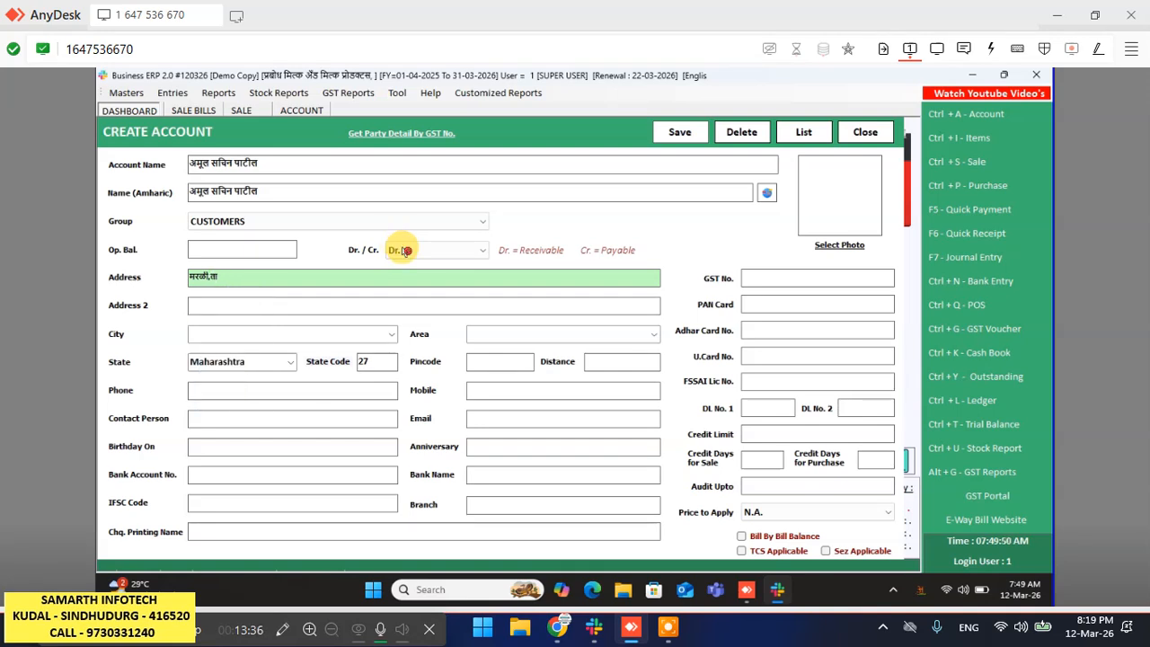
pyautogui.write('.')
pyautogui.press('space')
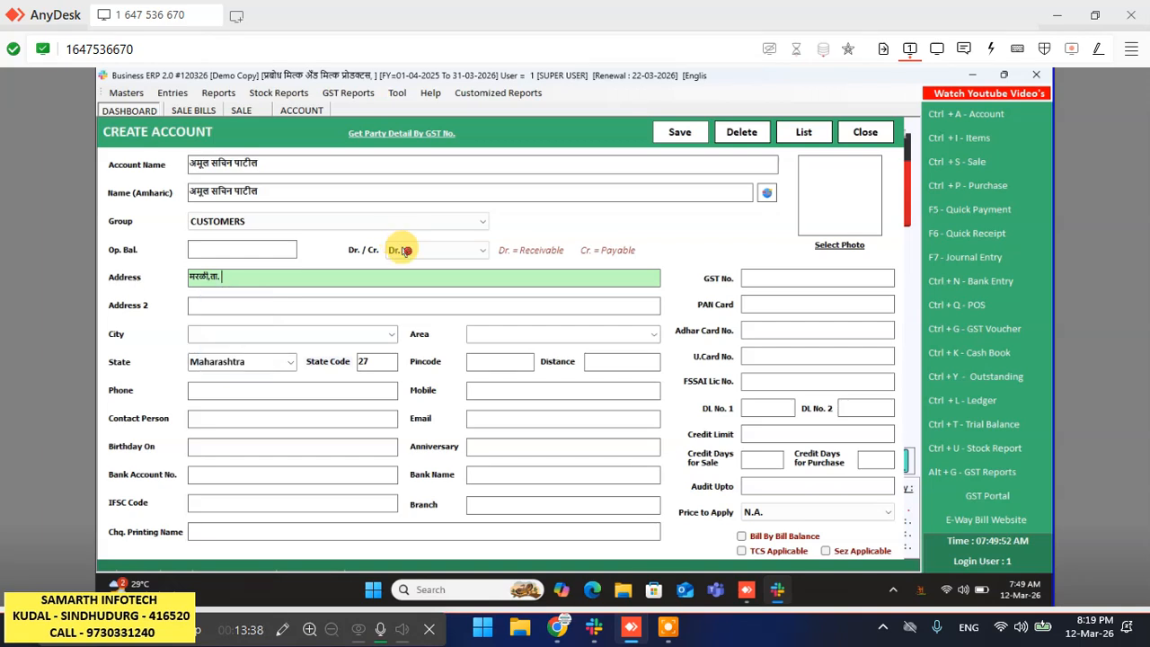
pyautogui.write('panhala')
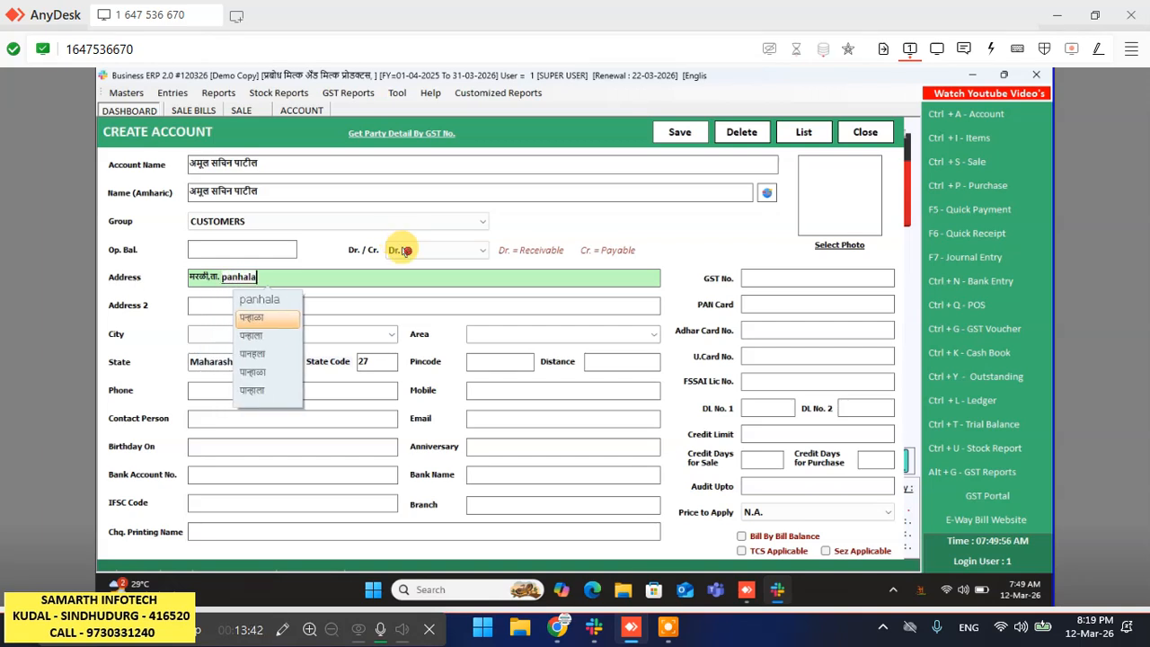
pyautogui.press('space')
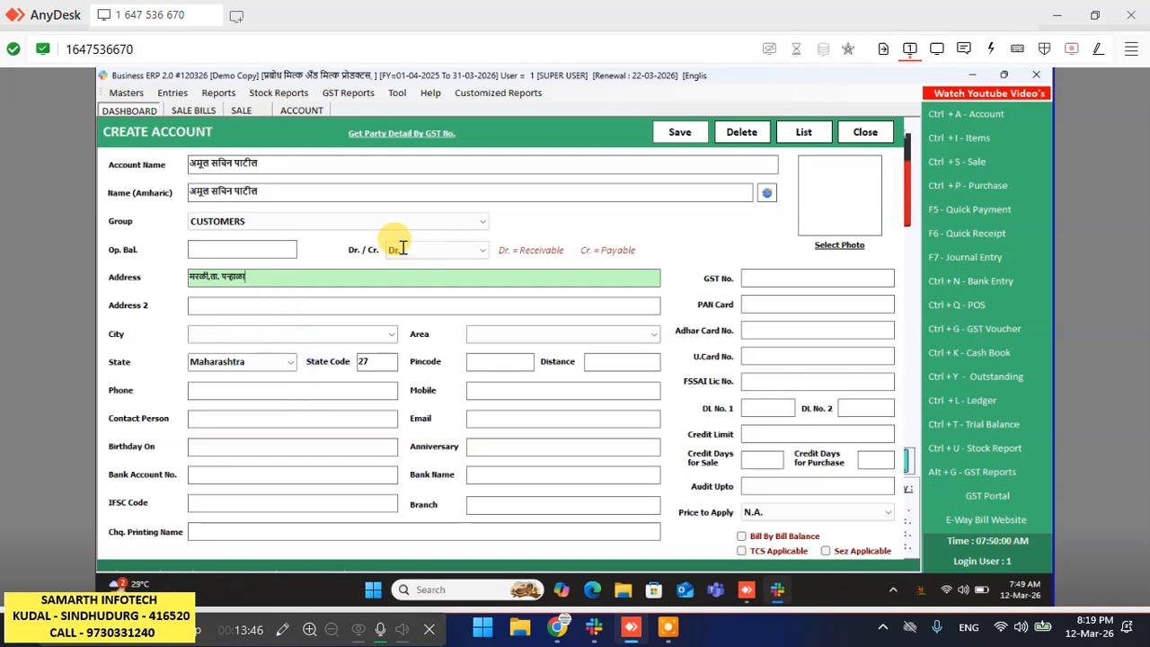
pyautogui.click(406, 251)
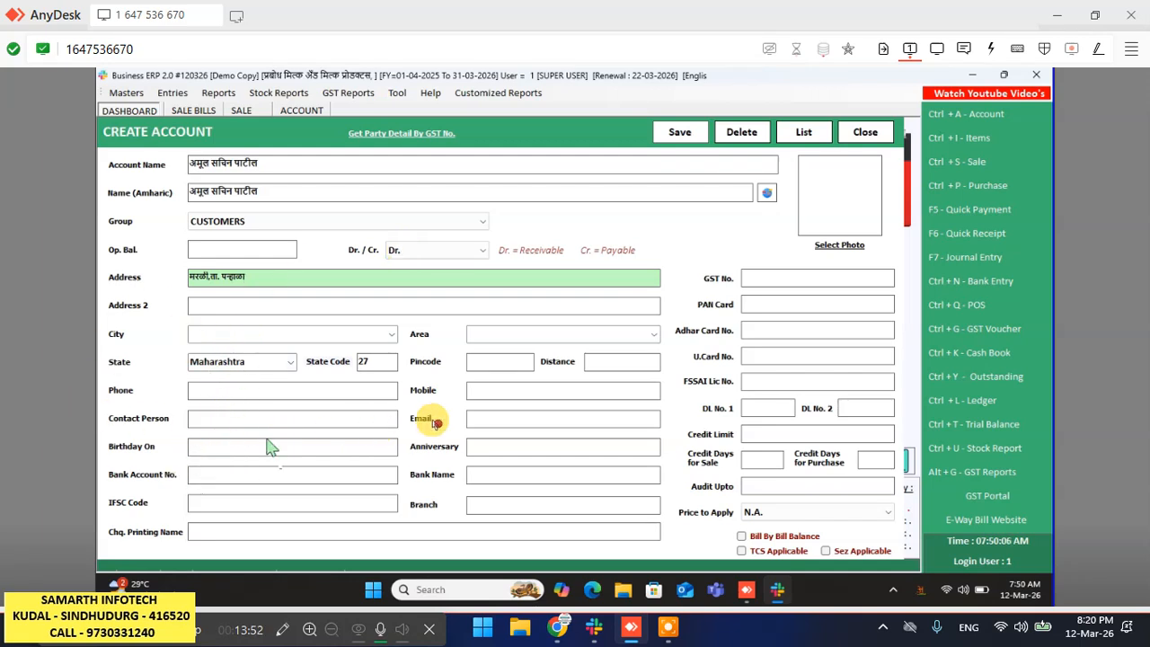
# - Enter the customer's mobile number in the Mobile field
pyautogui.click(501, 392)
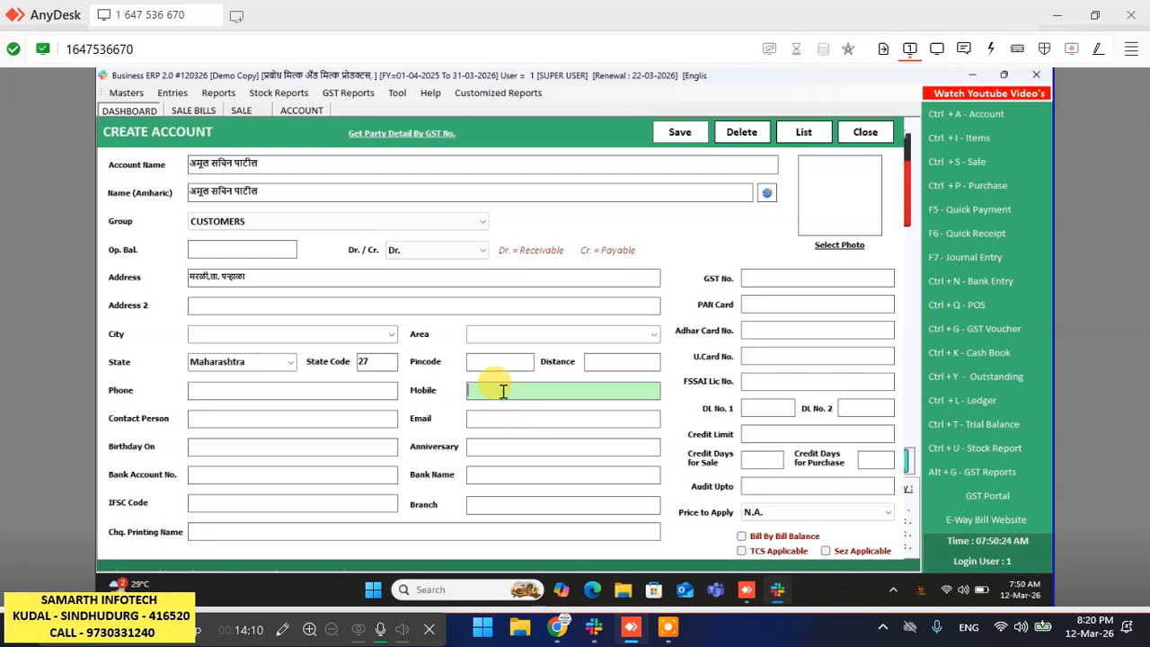
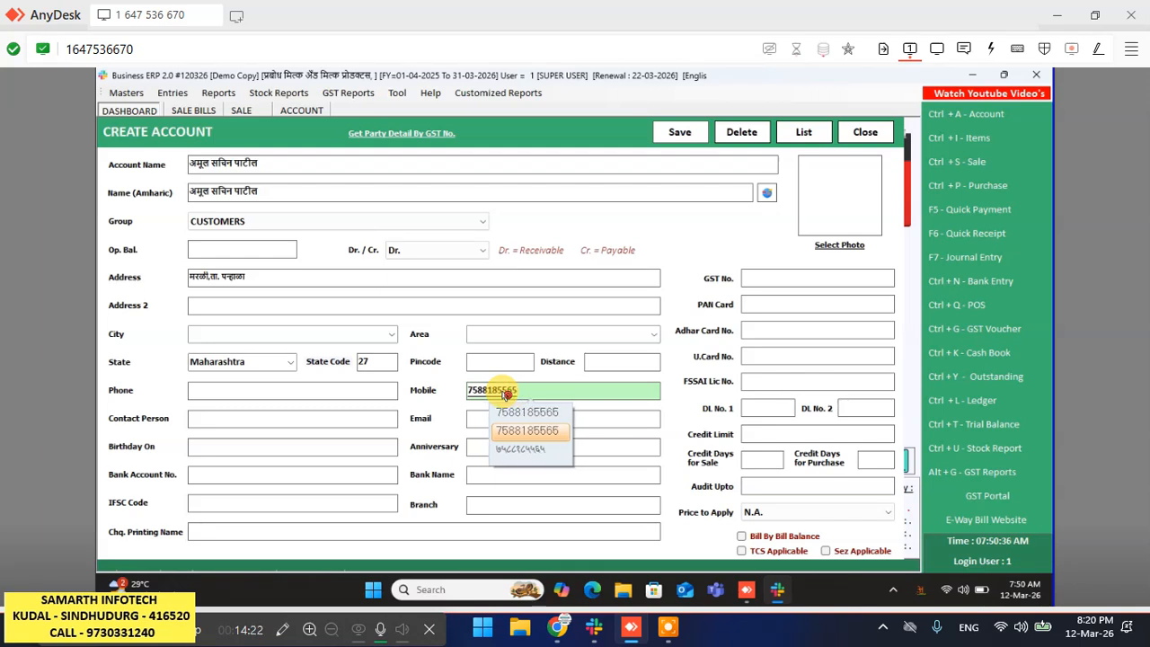
pyautogui.press('Return')
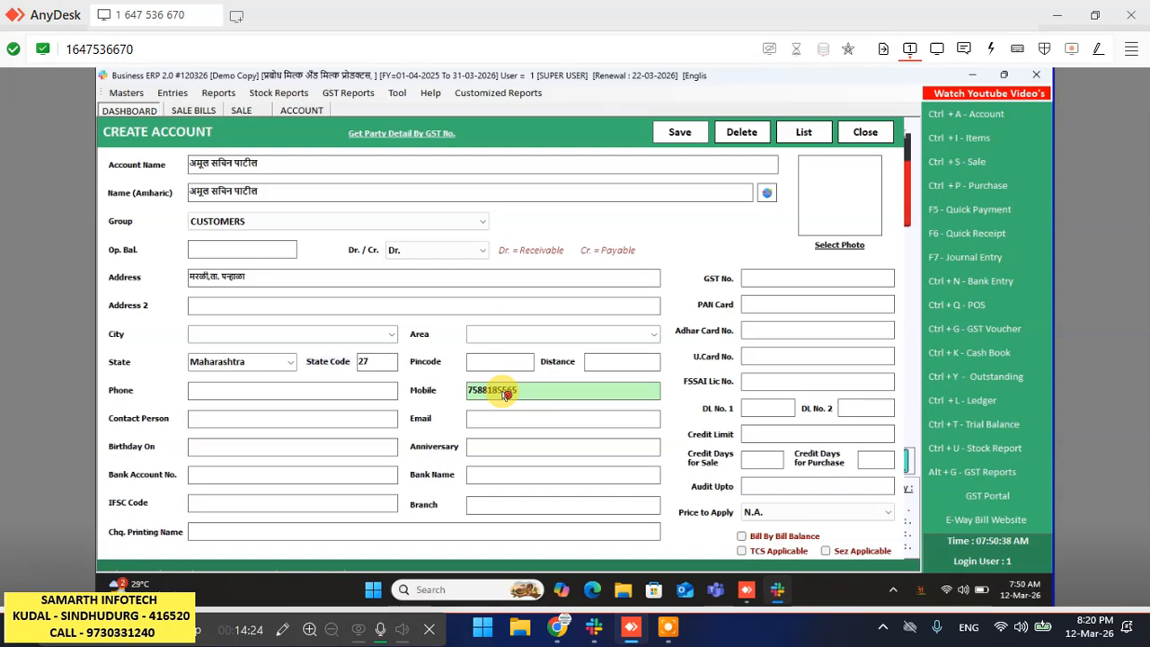
pyautogui.click(506, 391)
# - Save the new customer account with Alt+S and select it as the sale bill's party
pyautogui.hotkey('alt', 's')
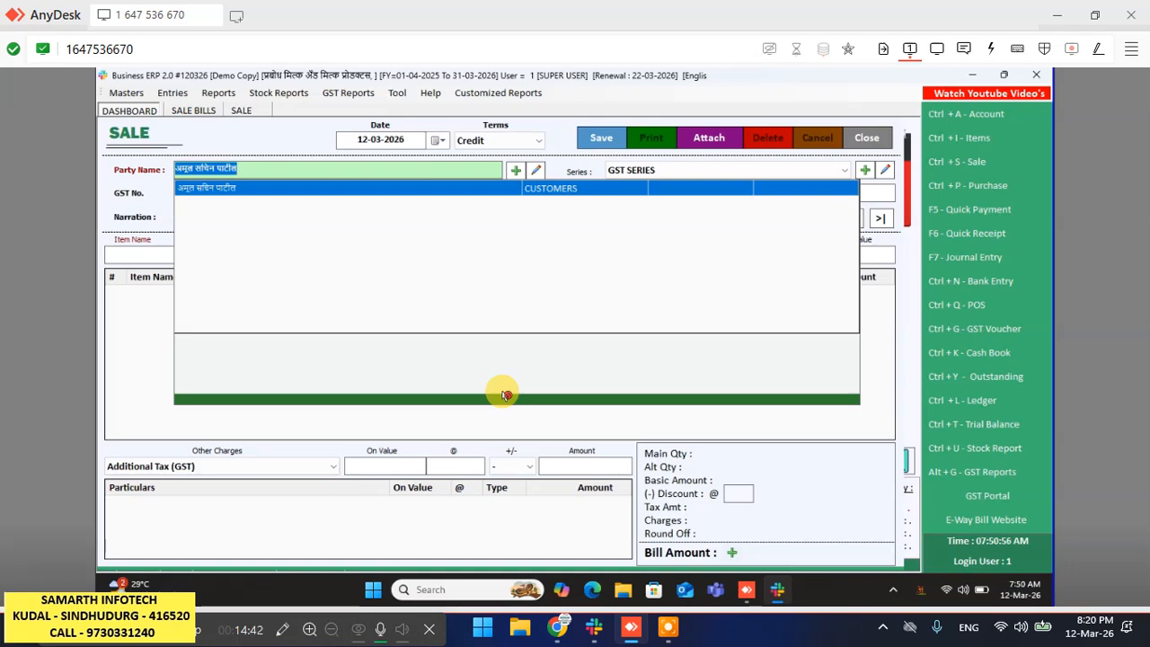
pyautogui.press('Down')
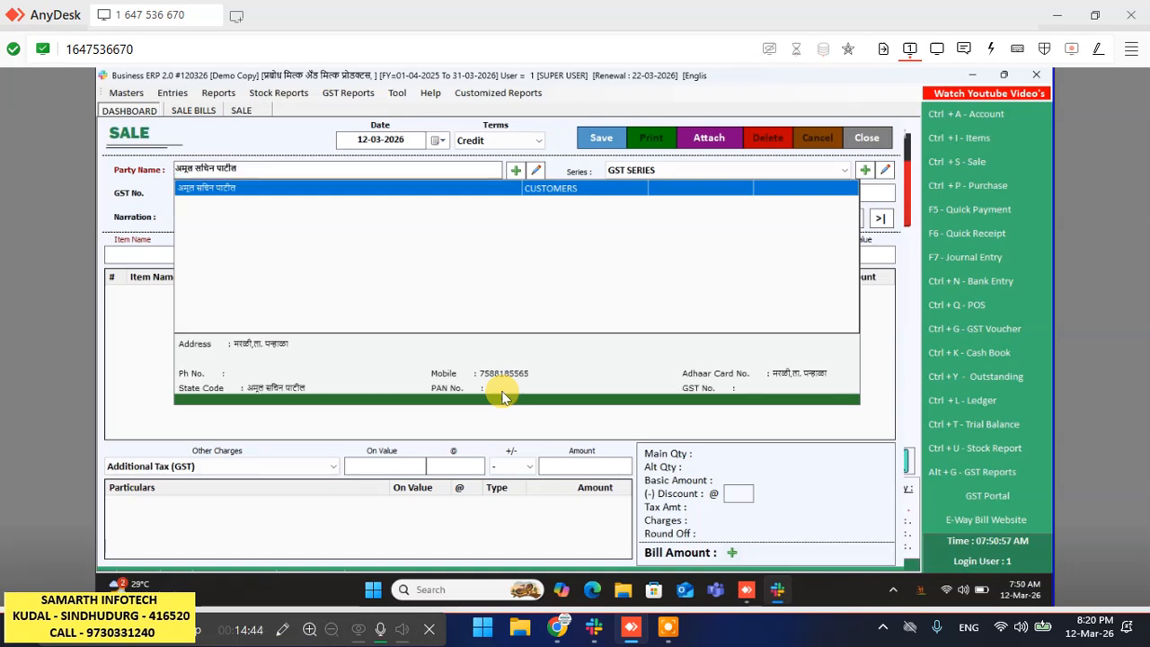
pyautogui.click(503, 395)
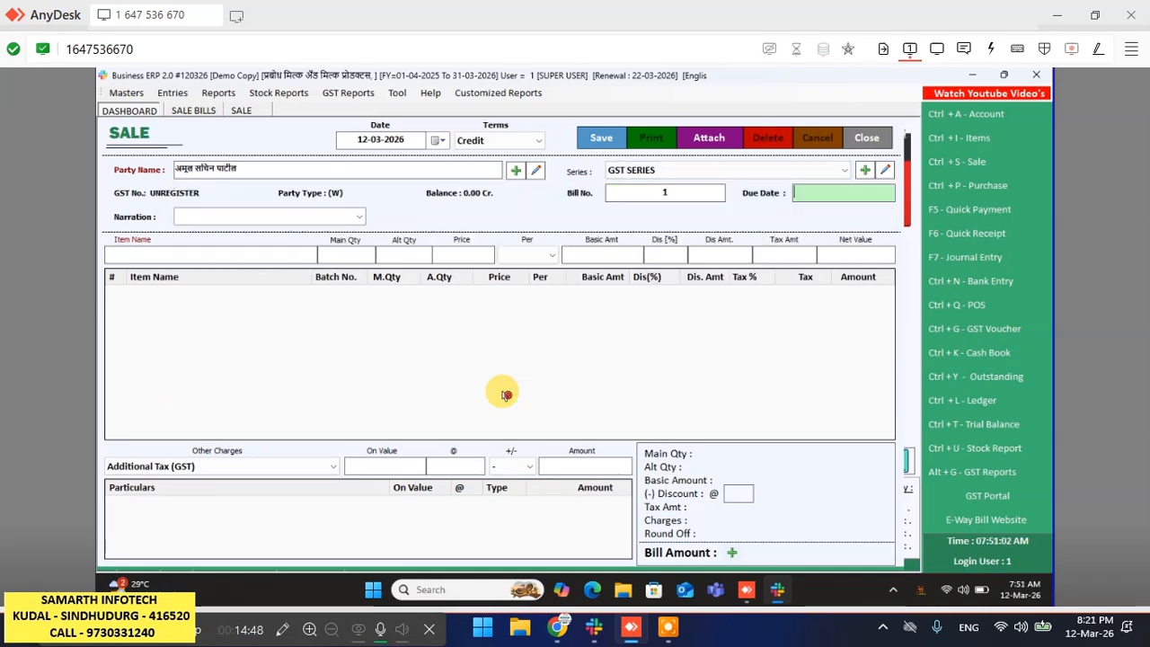
# - Add दही 200 ग्रॅम with quantity 24 as the first bill line
pyautogui.press('Return')
pyautogui.press('Return')
pyautogui.press('Return')
pyautogui.press('Return')
pyautogui.press('Return')
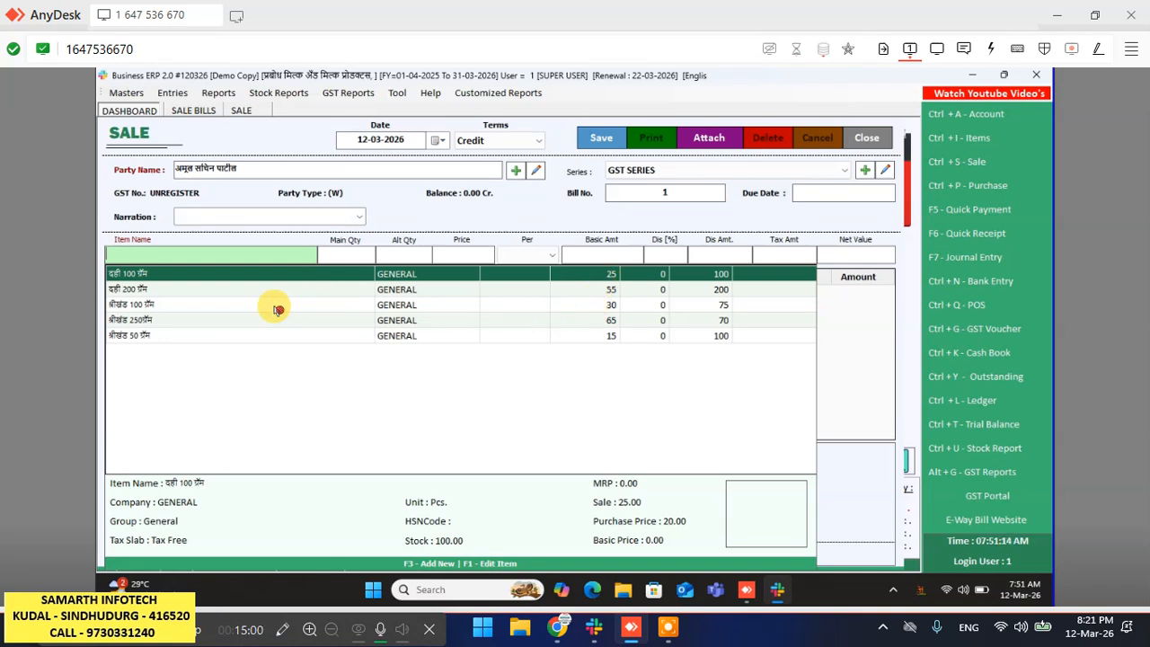
pyautogui.press('Down')
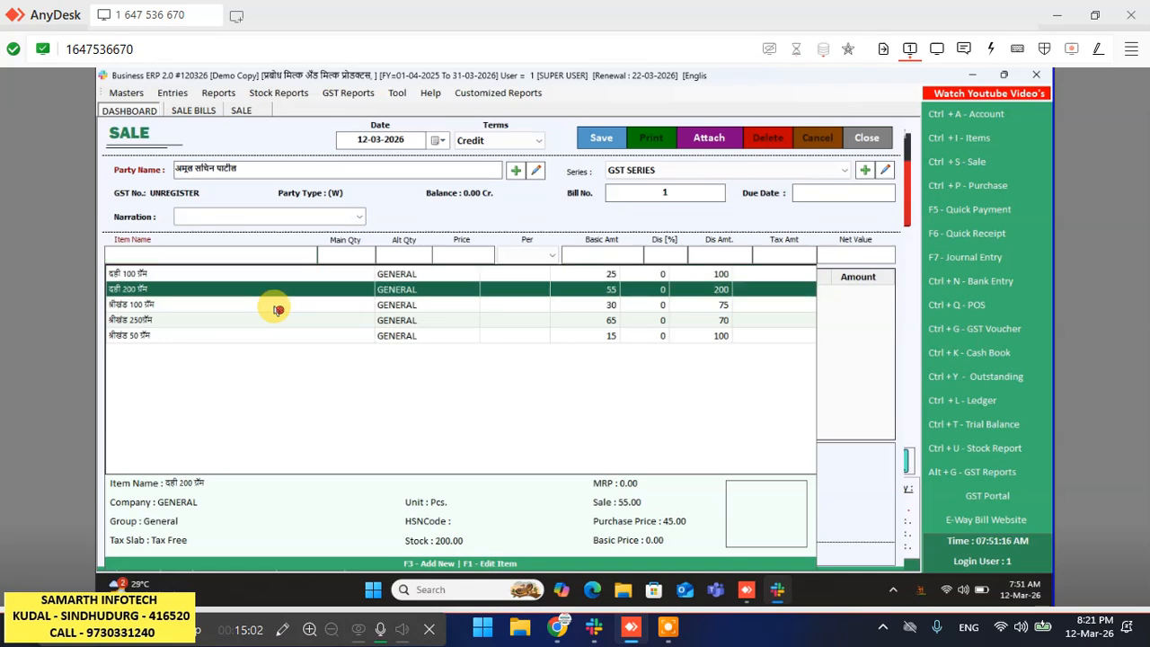
pyautogui.press('Return')
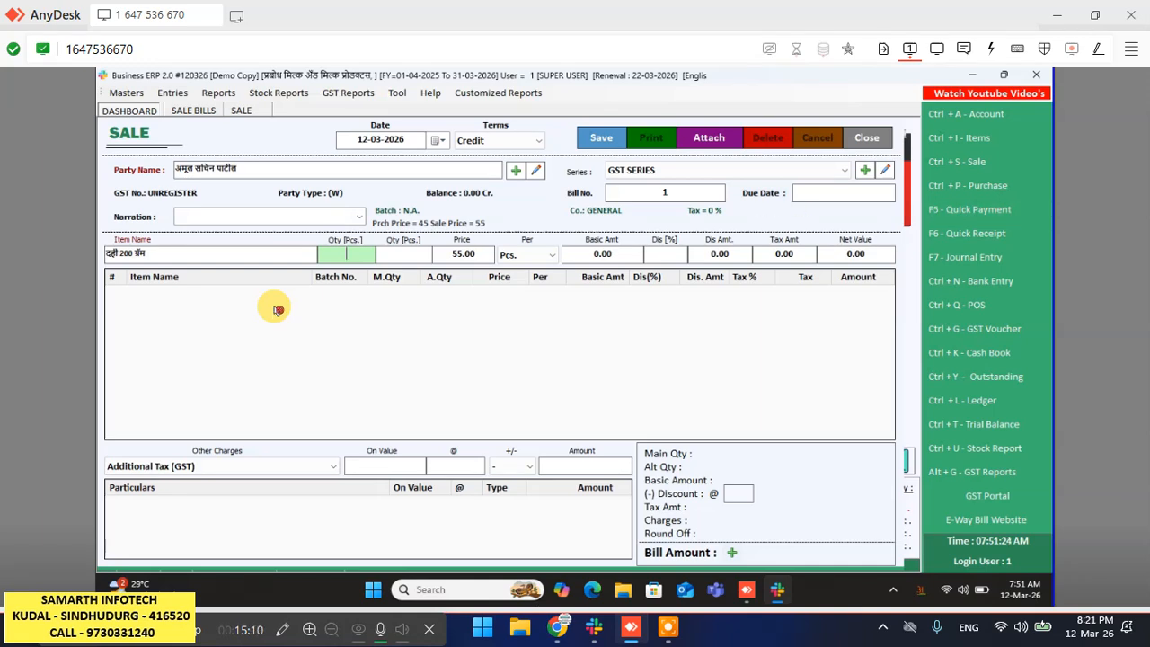
pyautogui.hotkey('shift', 'Tab')
pyautogui.click(351, 262)
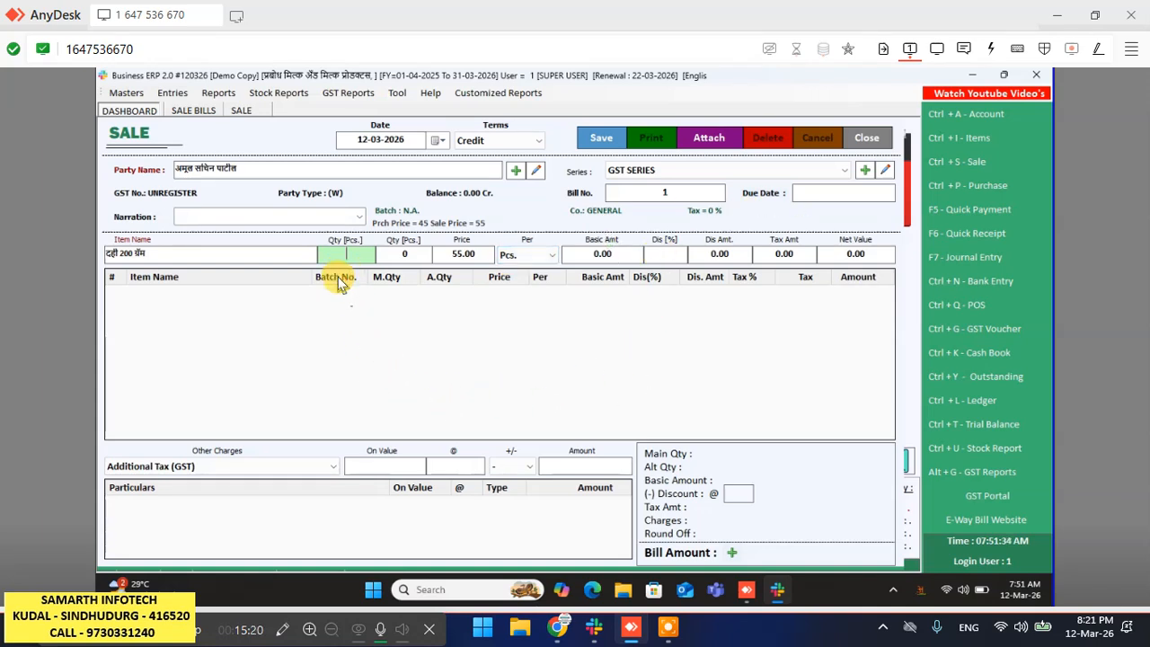
pyautogui.write('24')
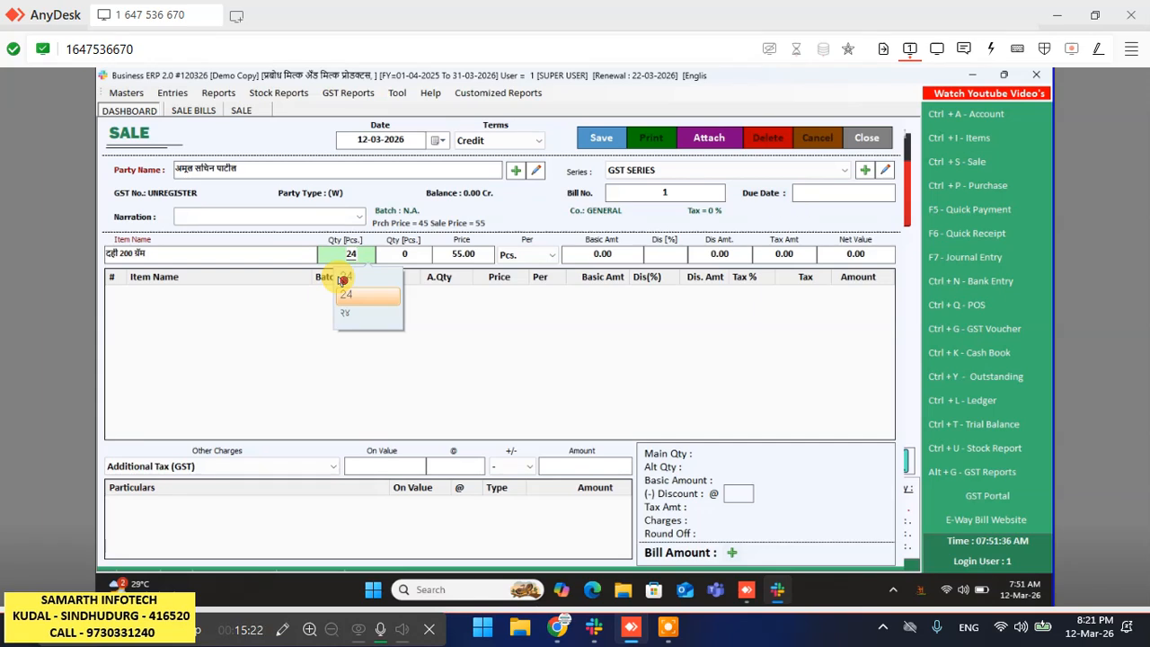
pyautogui.press('Return')
pyautogui.press('Return')
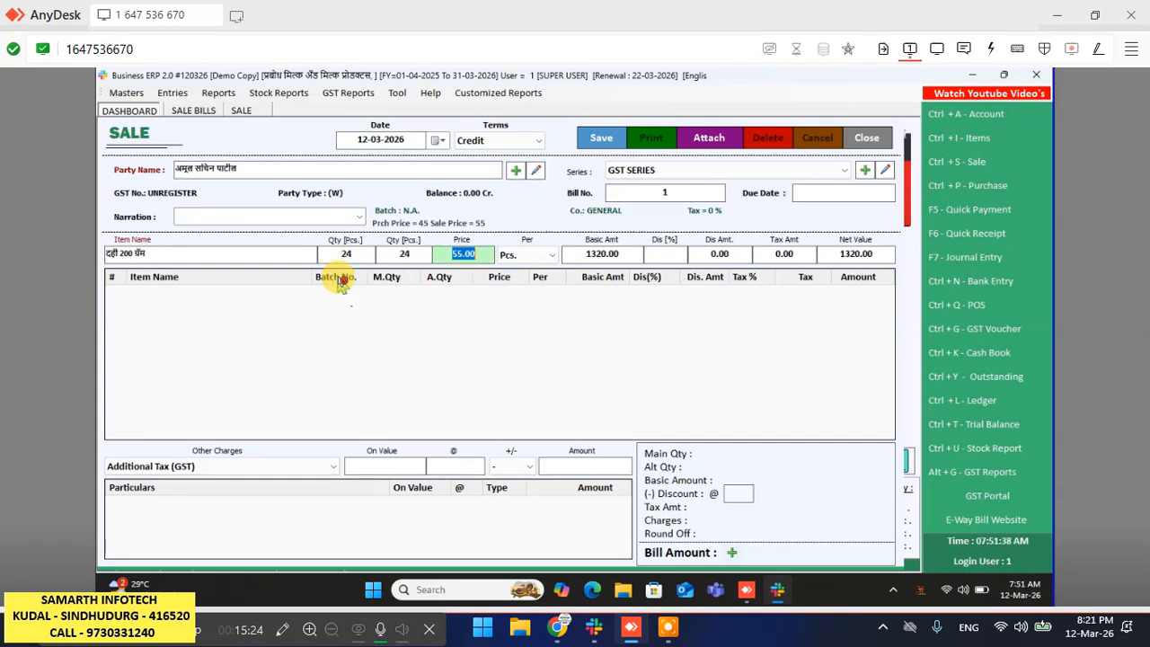
pyautogui.press('Return')
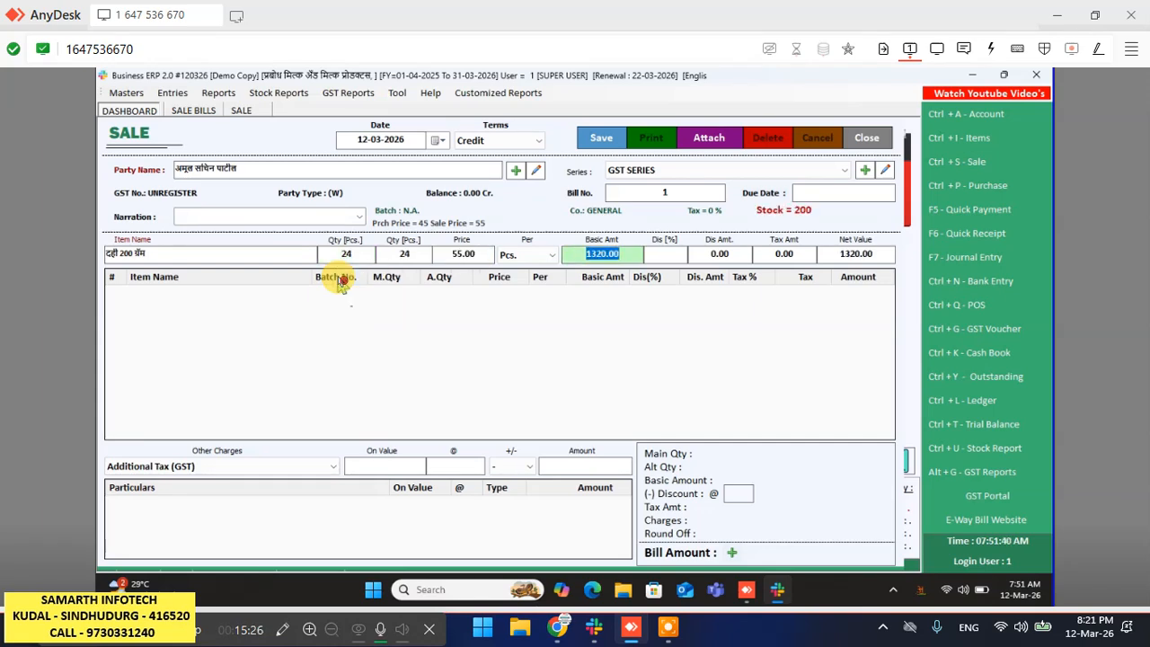
pyautogui.press('Return')
pyautogui.press('Return')
pyautogui.press('Return')
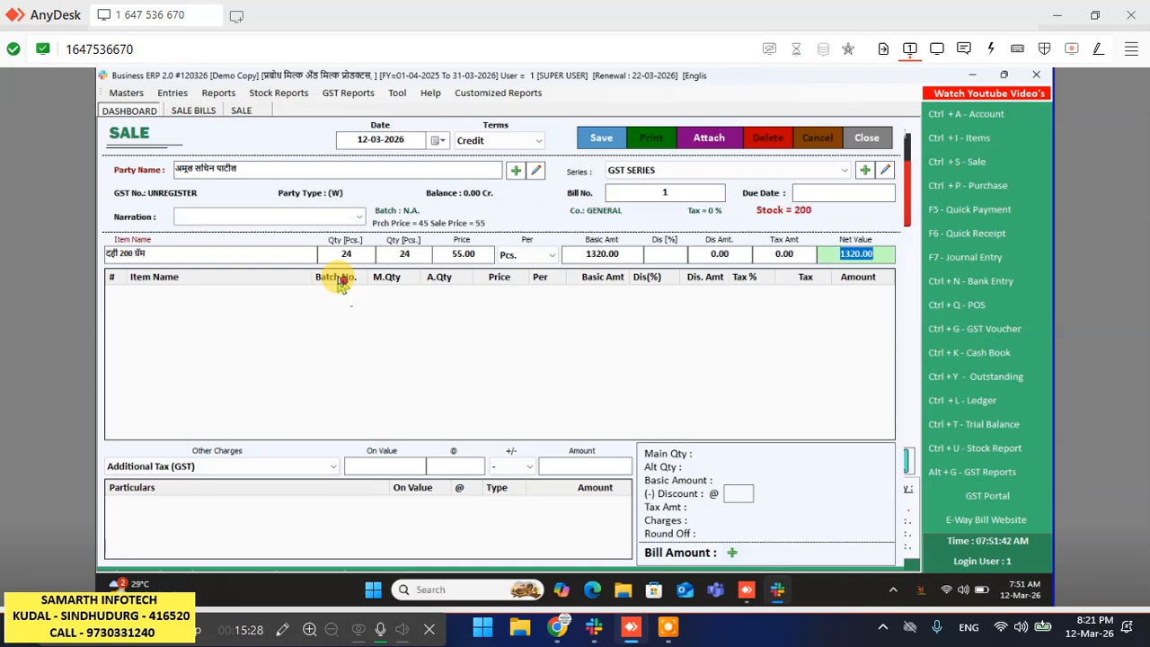
pyautogui.press('Return')
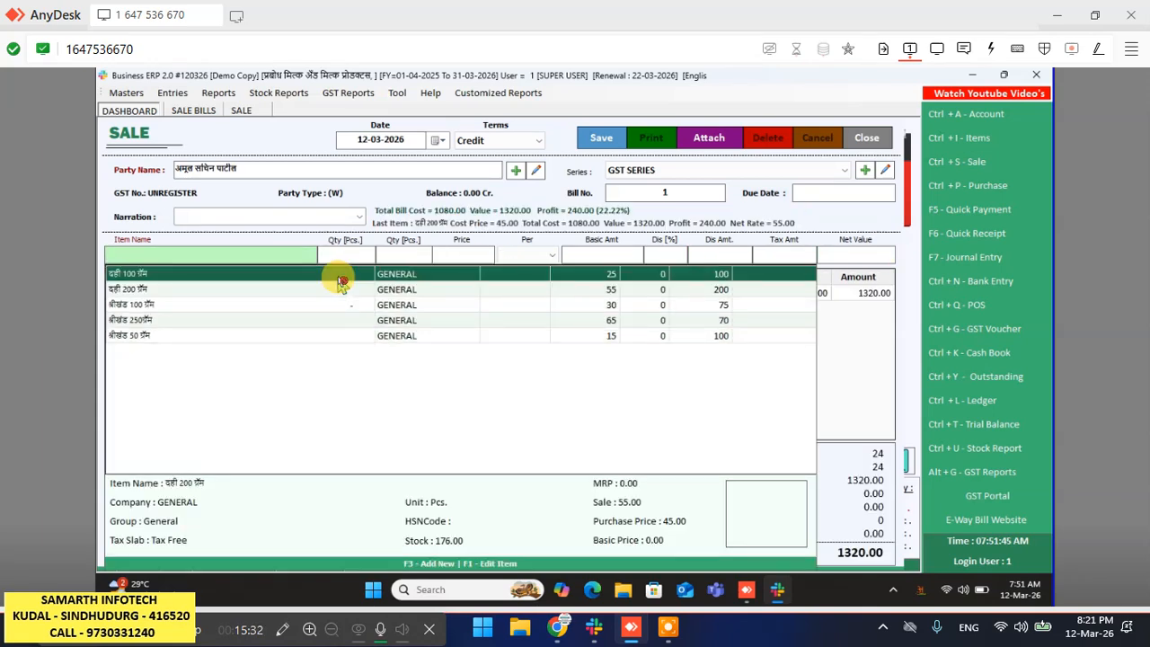
# - Add श्रीखंड 100 ग्रॅम with quantity 45 to the bill
pyautogui.press('Down')
pyautogui.press('Down')
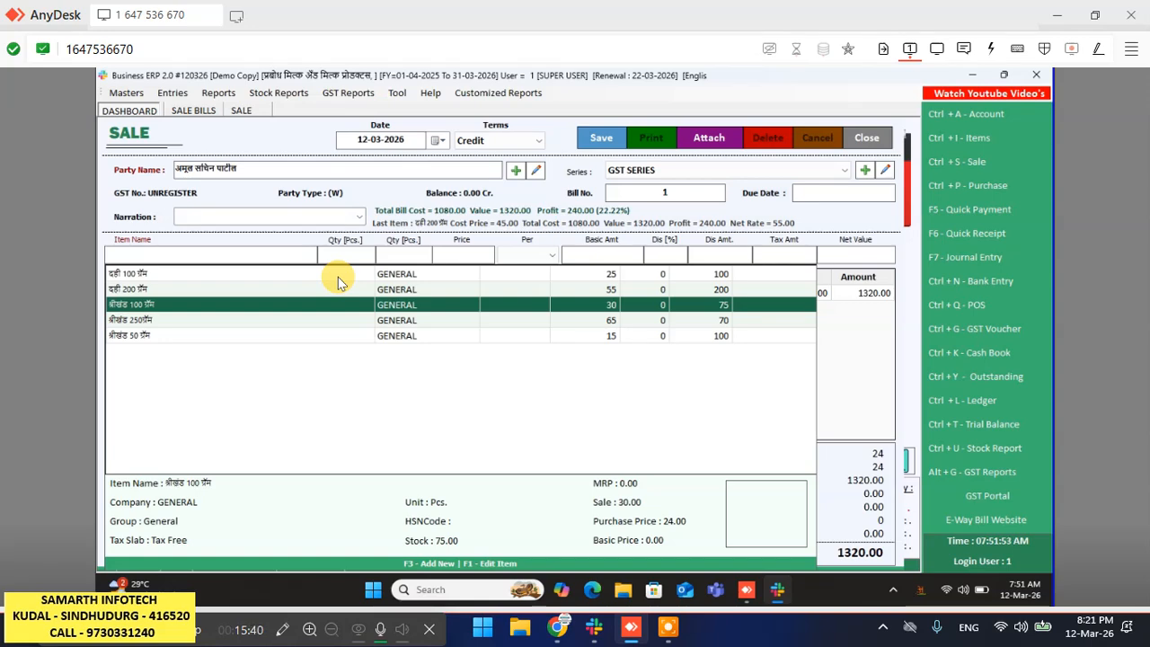
pyautogui.press('Return')
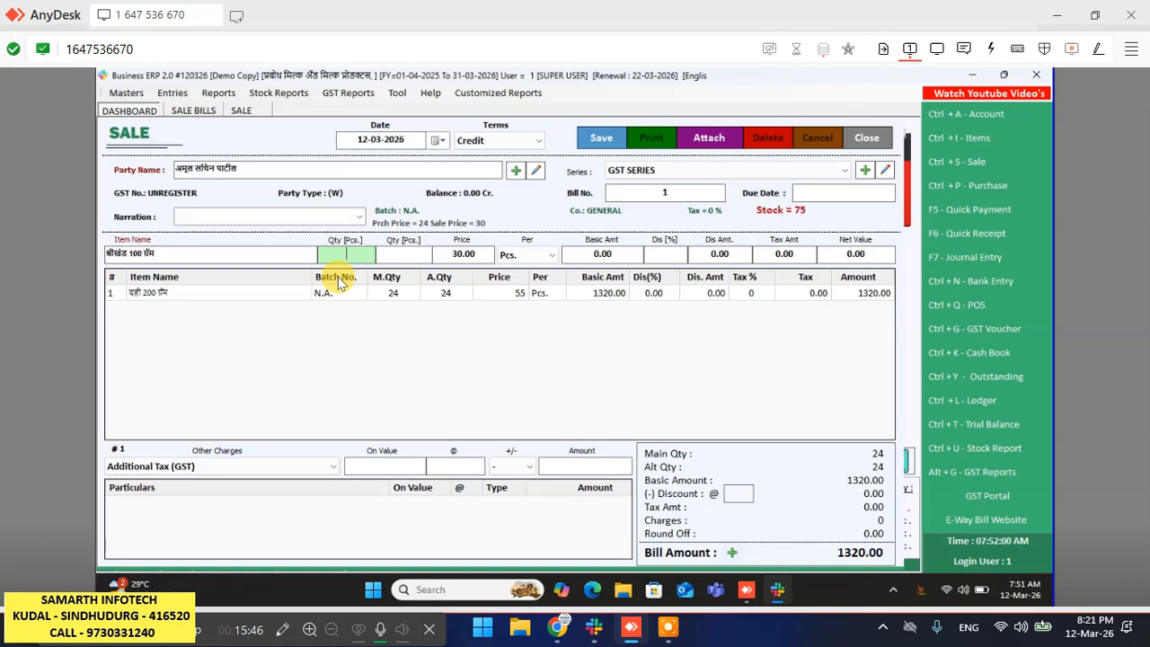
pyautogui.write('45')
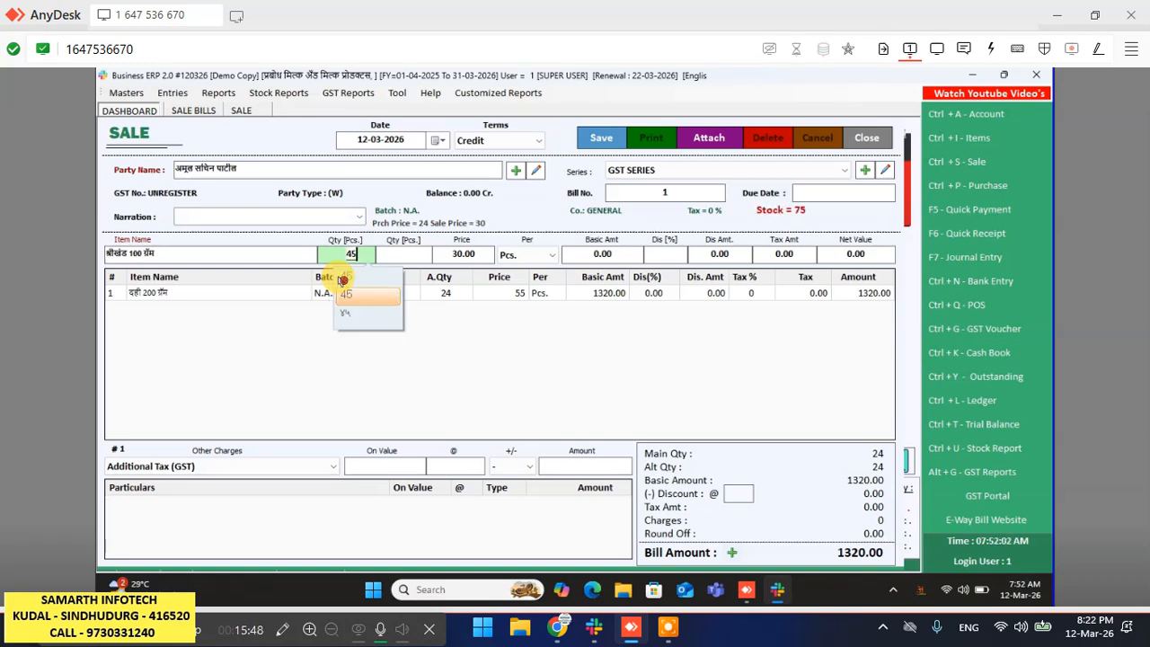
pyautogui.press('Return')
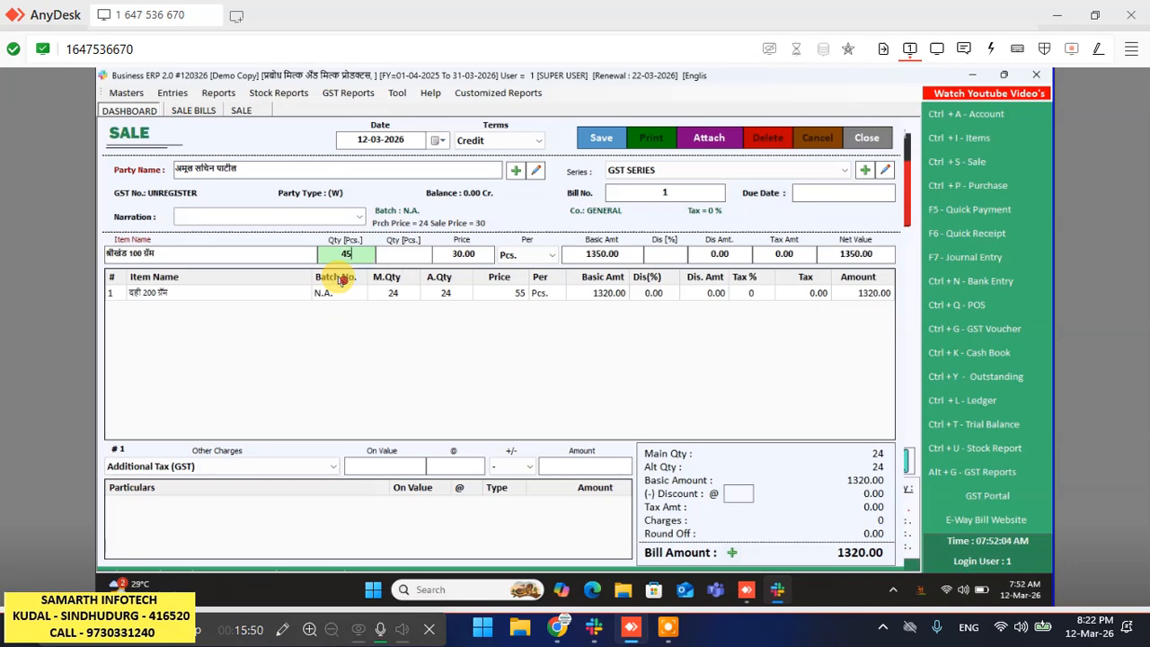
pyautogui.press('Return')
pyautogui.press('Return')
pyautogui.press('Return')
pyautogui.press('Return')
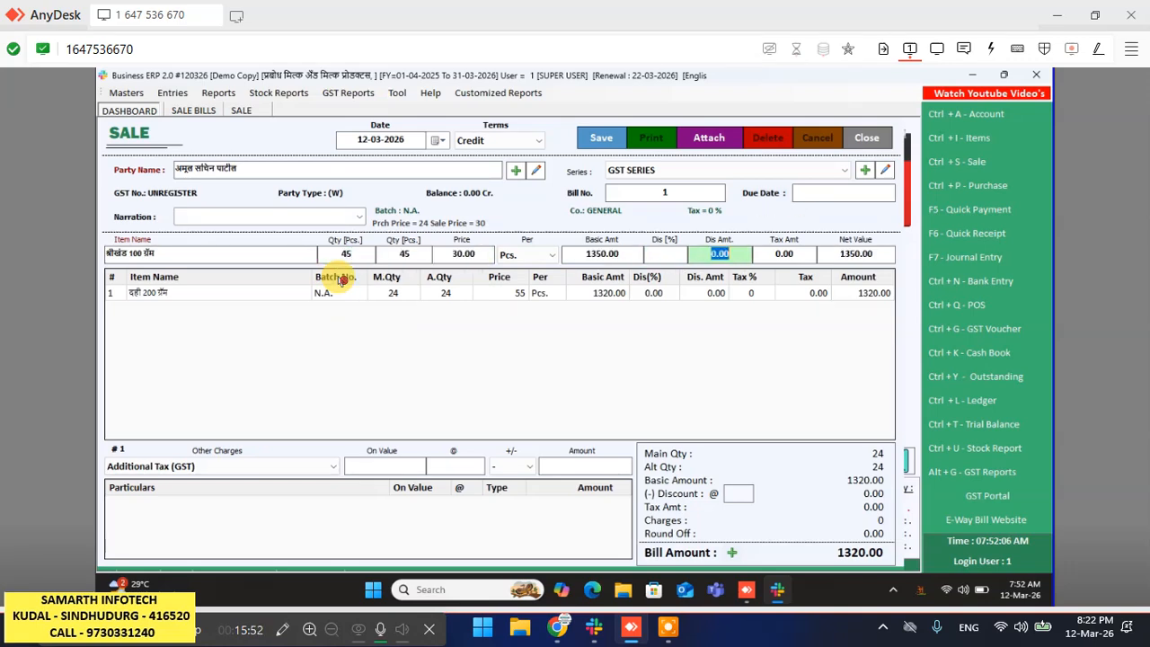
pyautogui.press('Return')
pyautogui.press('Return')
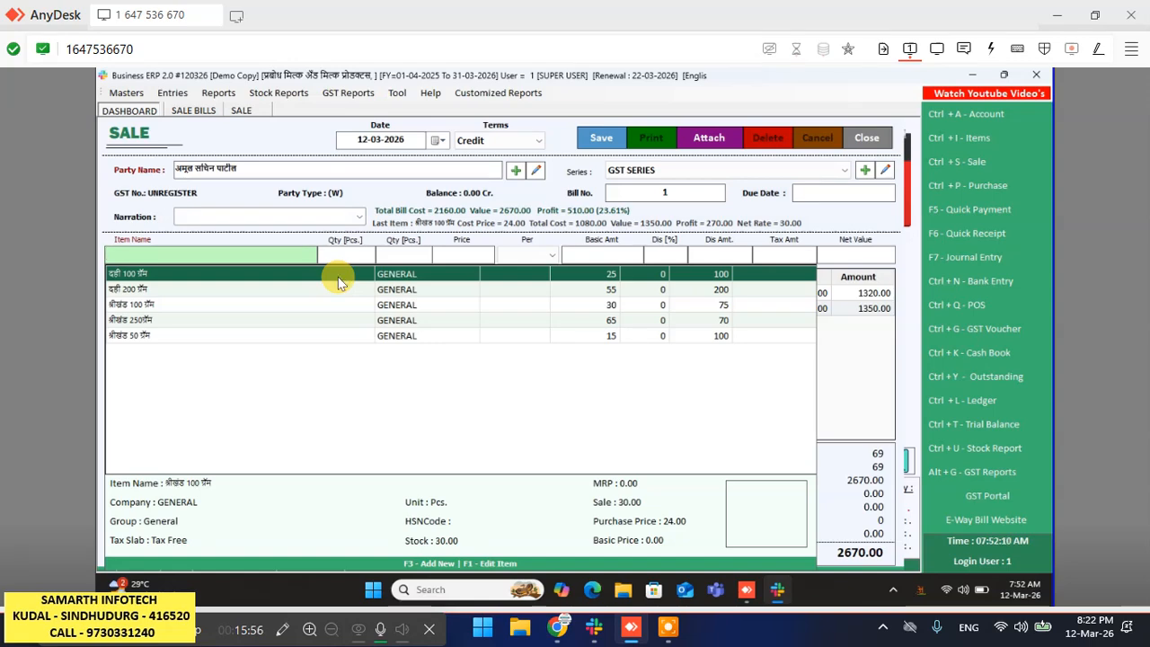
# - Add श्रीखंड 50 ग्रॅम with quantity 100, bringing the total to 4170.00
pyautogui.press('Up')
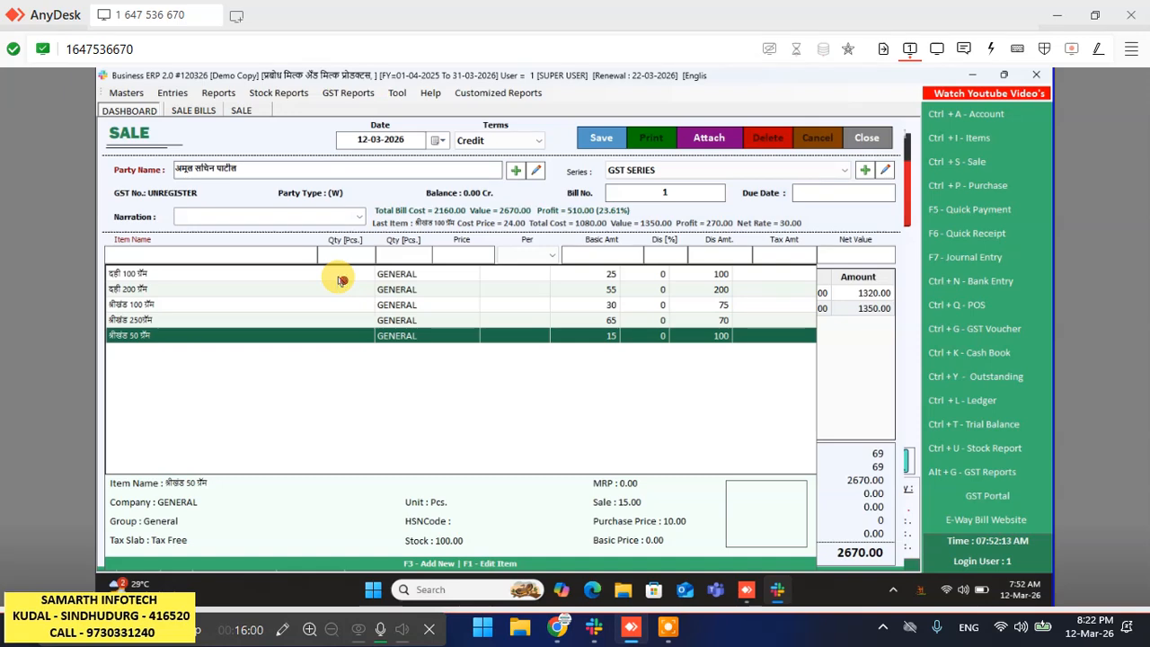
pyautogui.press('Return')
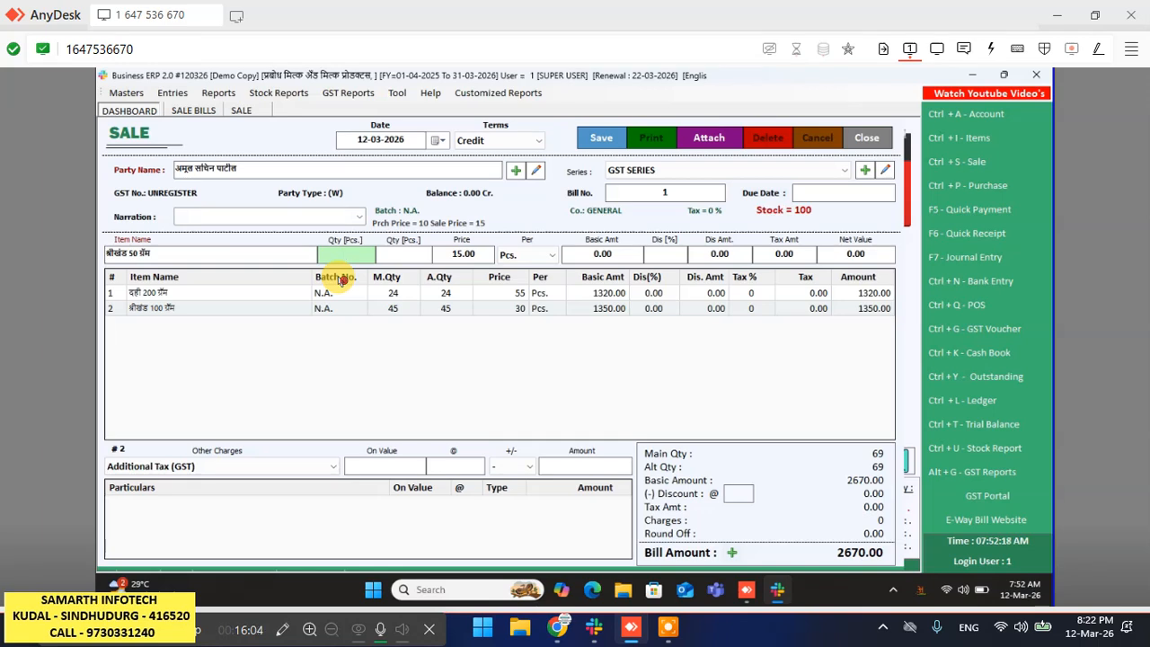
pyautogui.write('100')
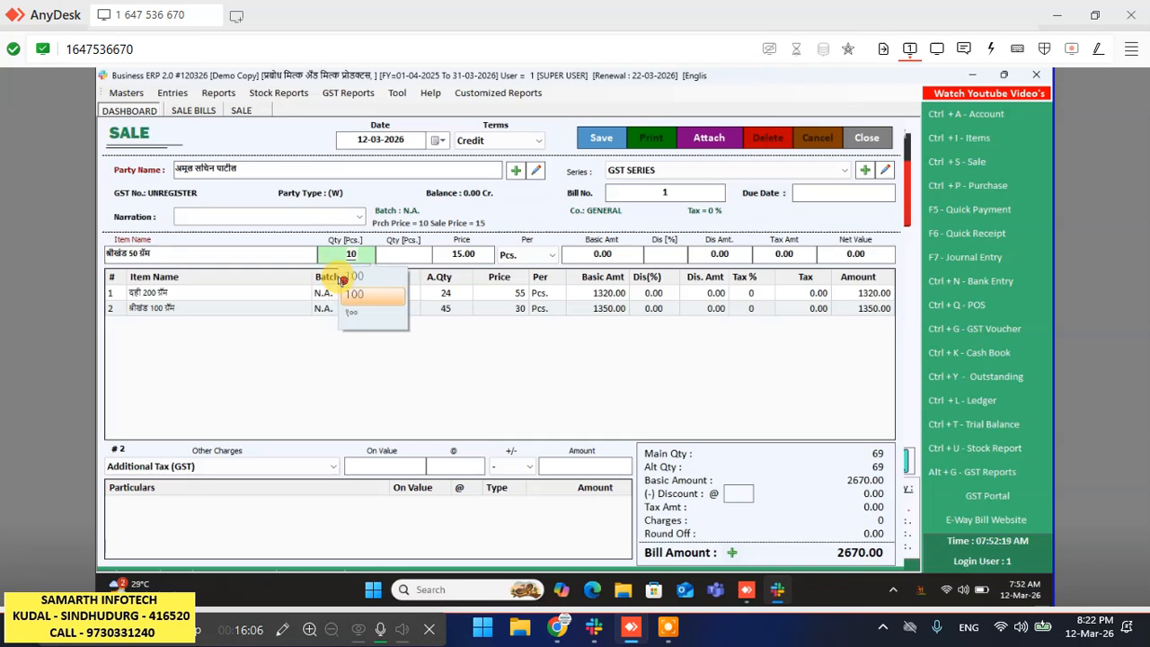
pyautogui.press('Return')
pyautogui.press('Return')
pyautogui.press('Return')
pyautogui.press('Return')
pyautogui.press('Return')
pyautogui.press('Return')
pyautogui.press('Return')
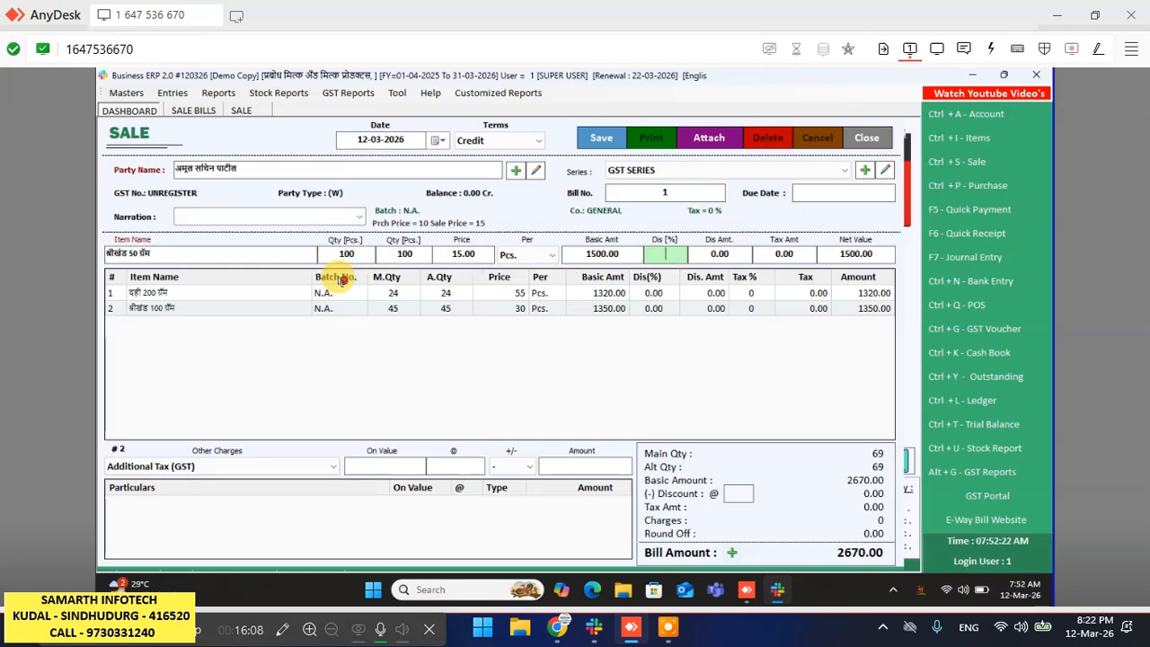
pyautogui.press('Return')
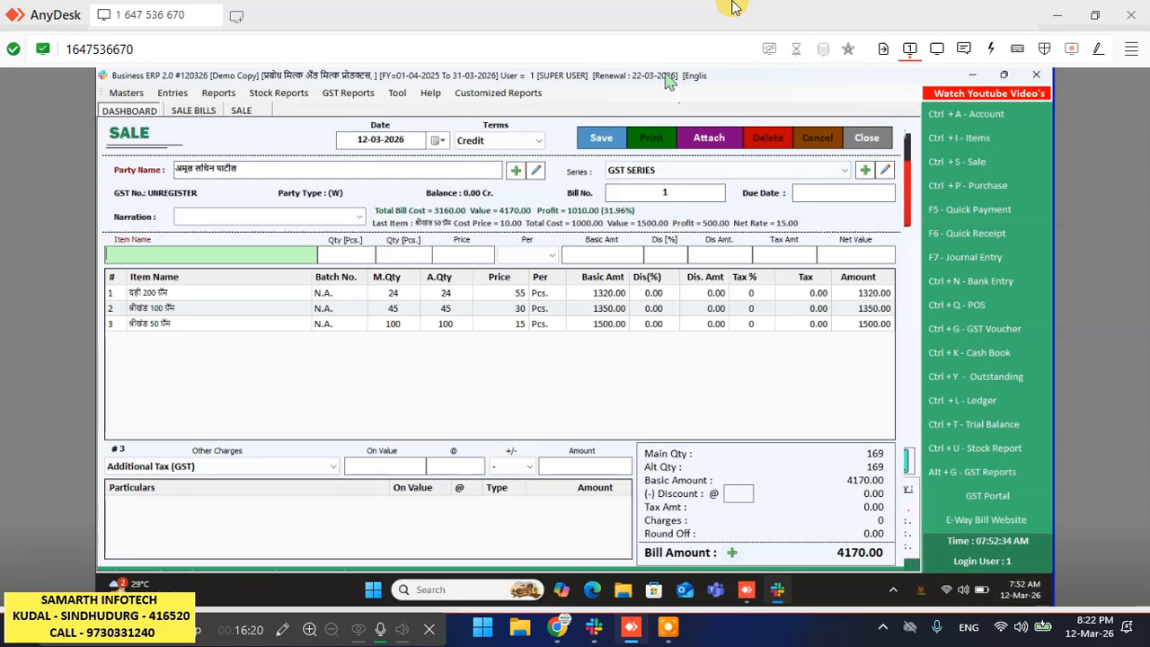
pyautogui.press('Return')
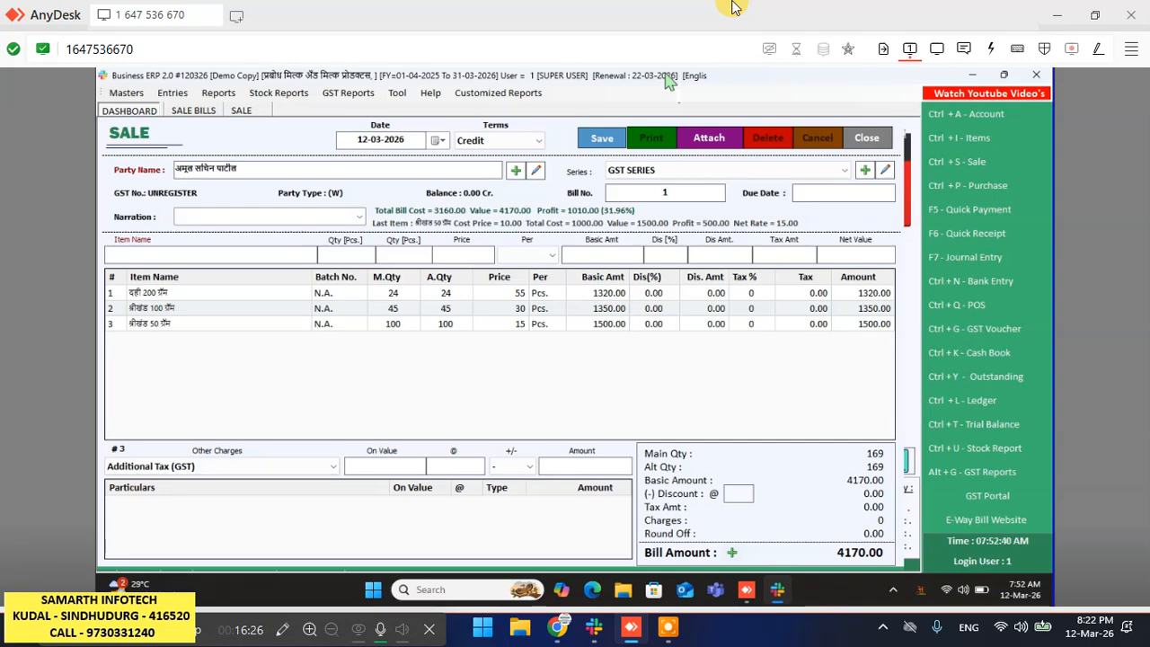
# - Save Bill No. 1 for 4170.00, confirm printing, and choose the BILL format
pyautogui.press('Return')
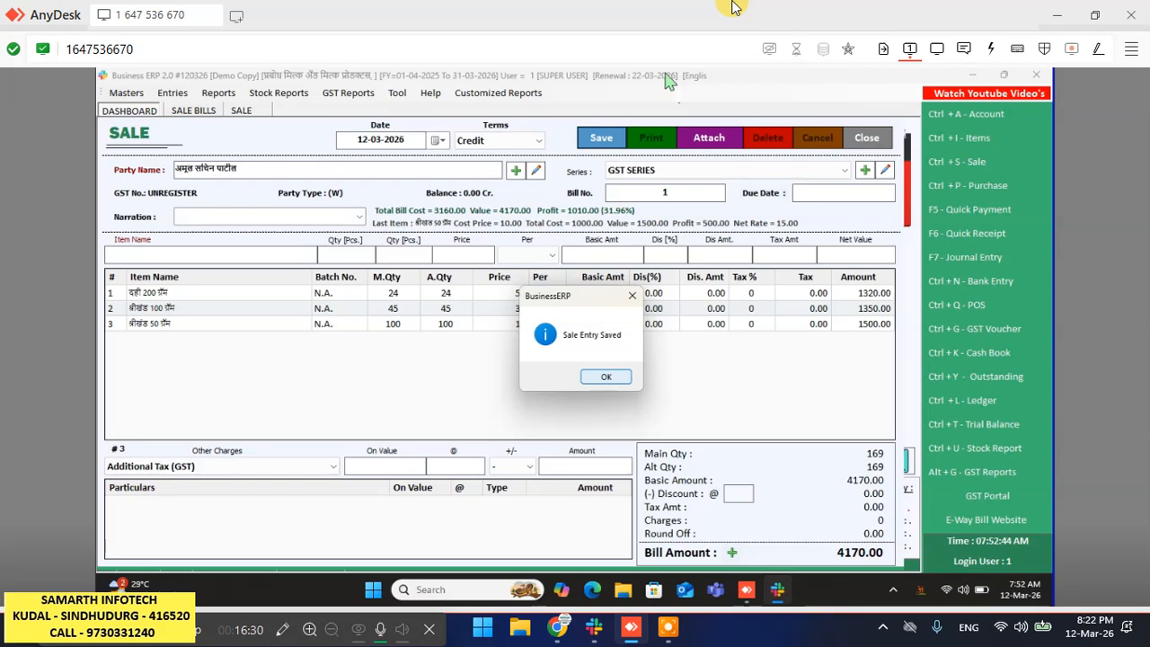
pyautogui.press('Return')
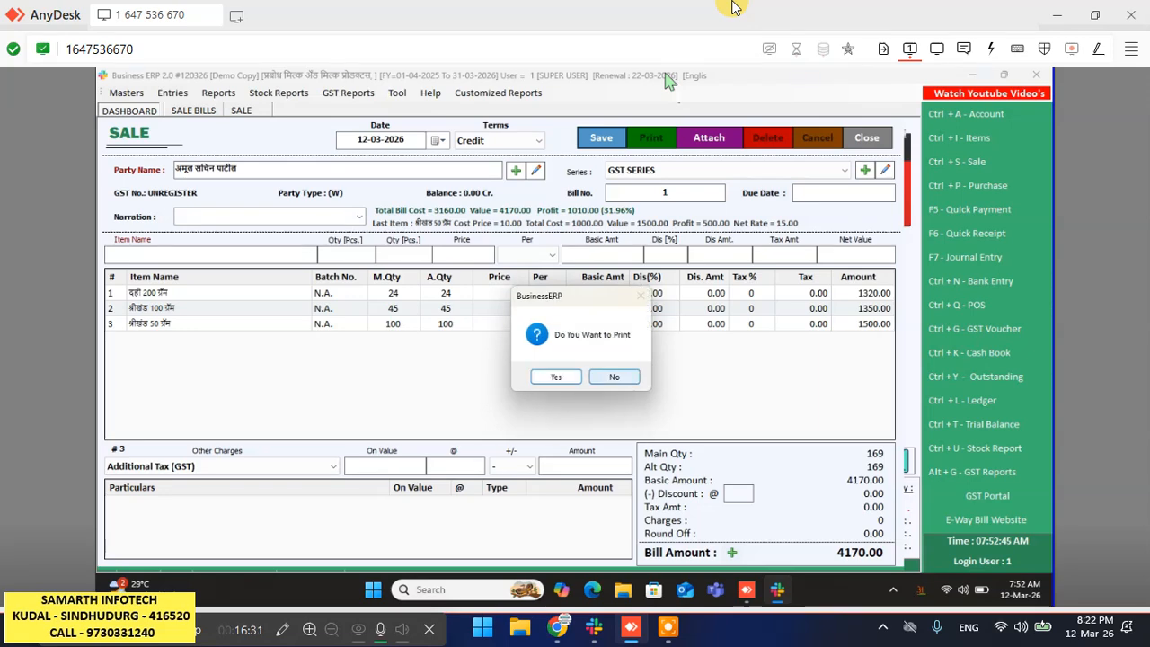
pyautogui.press('Left')
pyautogui.press('Return')
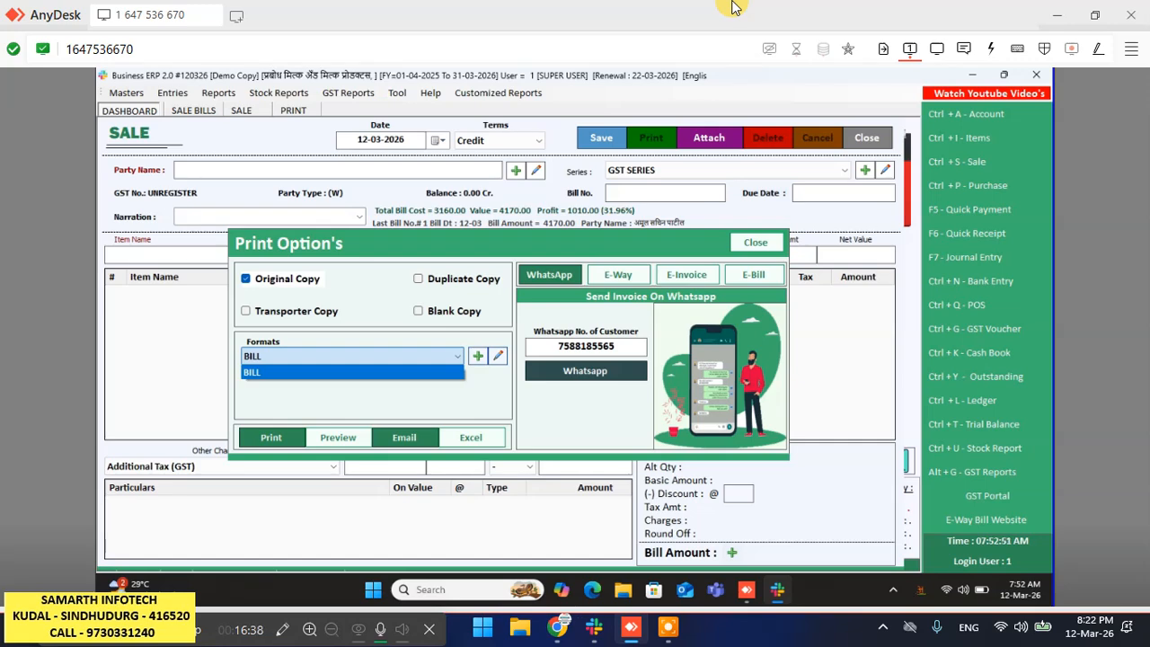
pyautogui.press('Return')
pyautogui.press('Return')
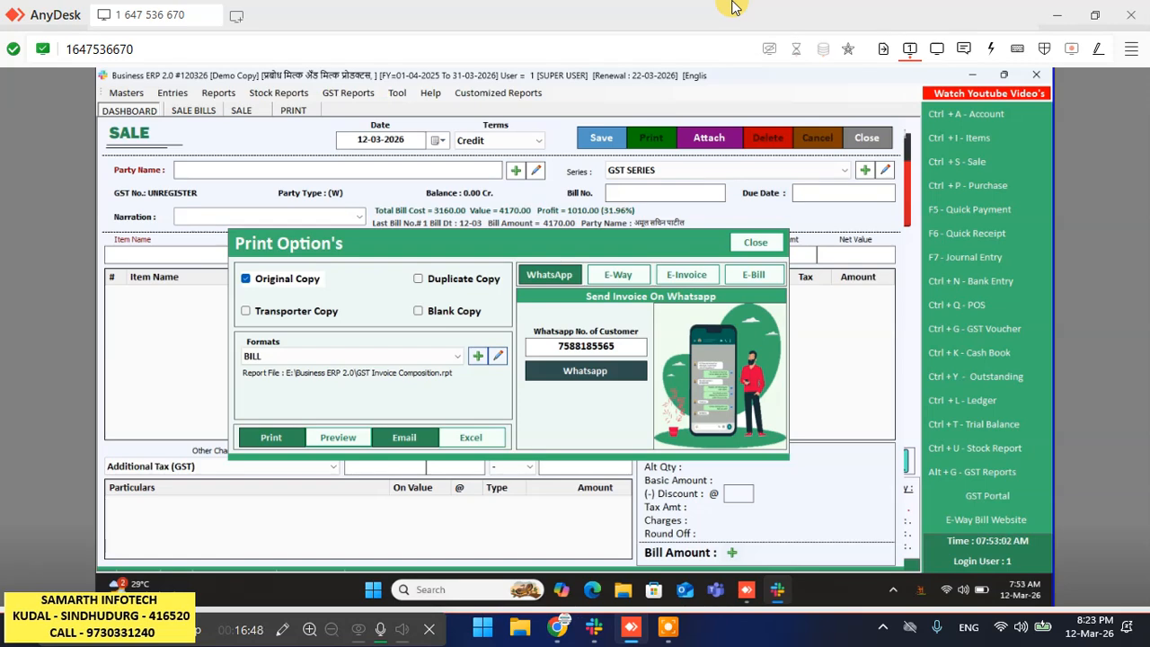
pyautogui.press('Return')
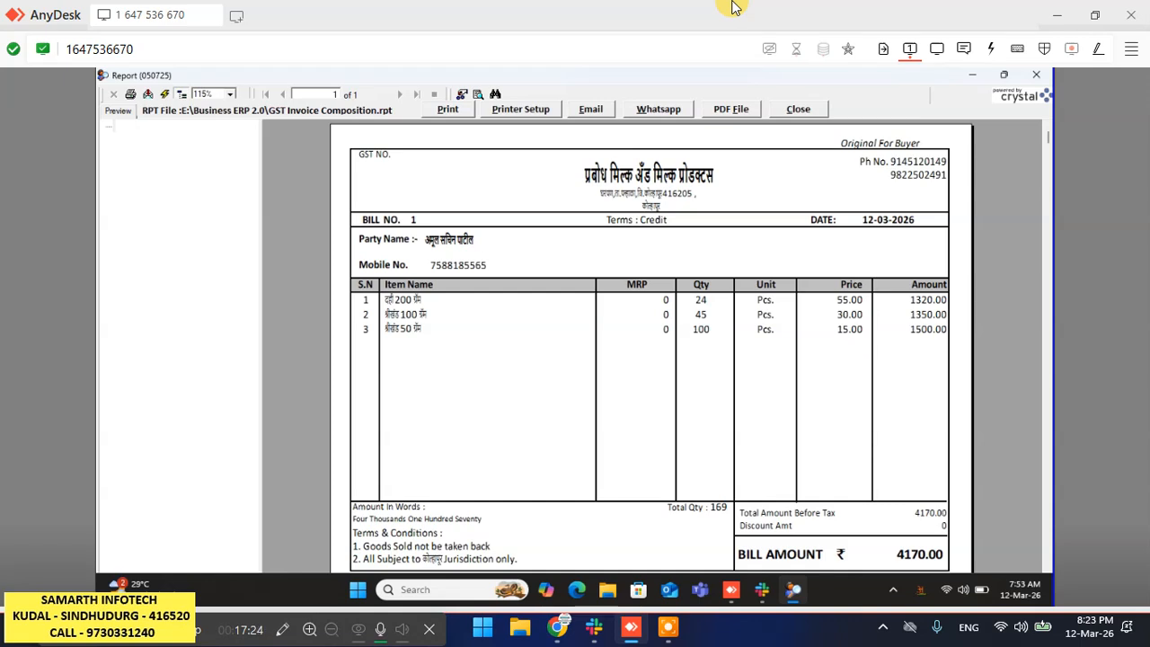
pyautogui.click(799, 108)
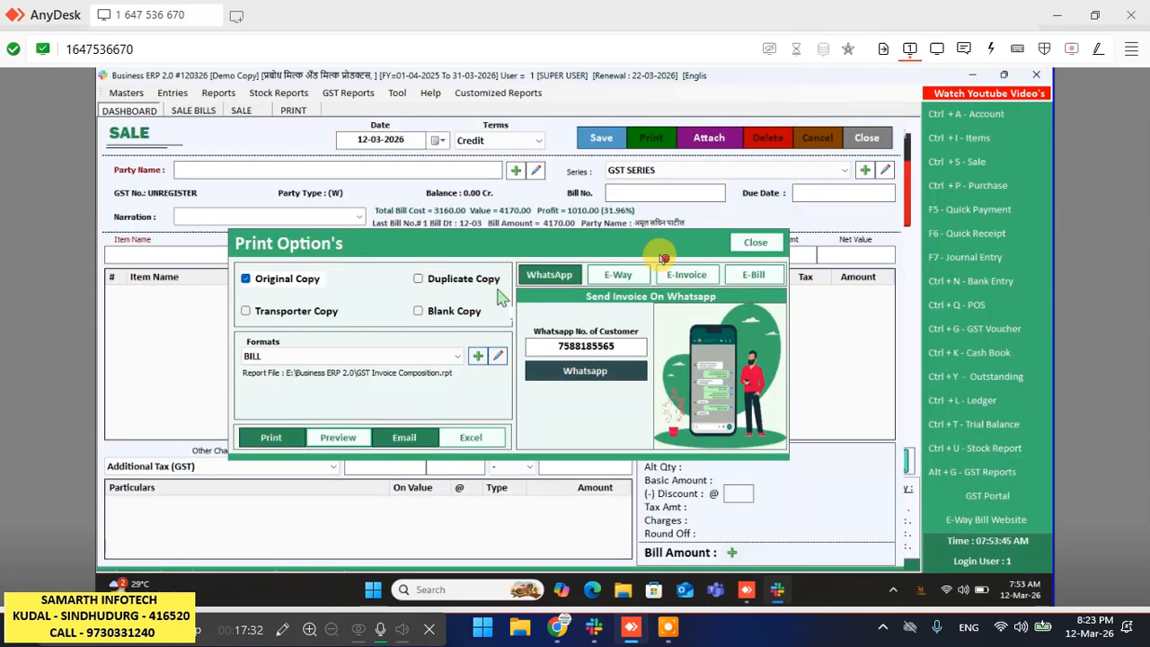
# - Close the sale entry, check that Bill No. 1 shows 4170.00 in Sale Bills, then close the list
pyautogui.click(757, 244)
pyautogui.click(867, 137)
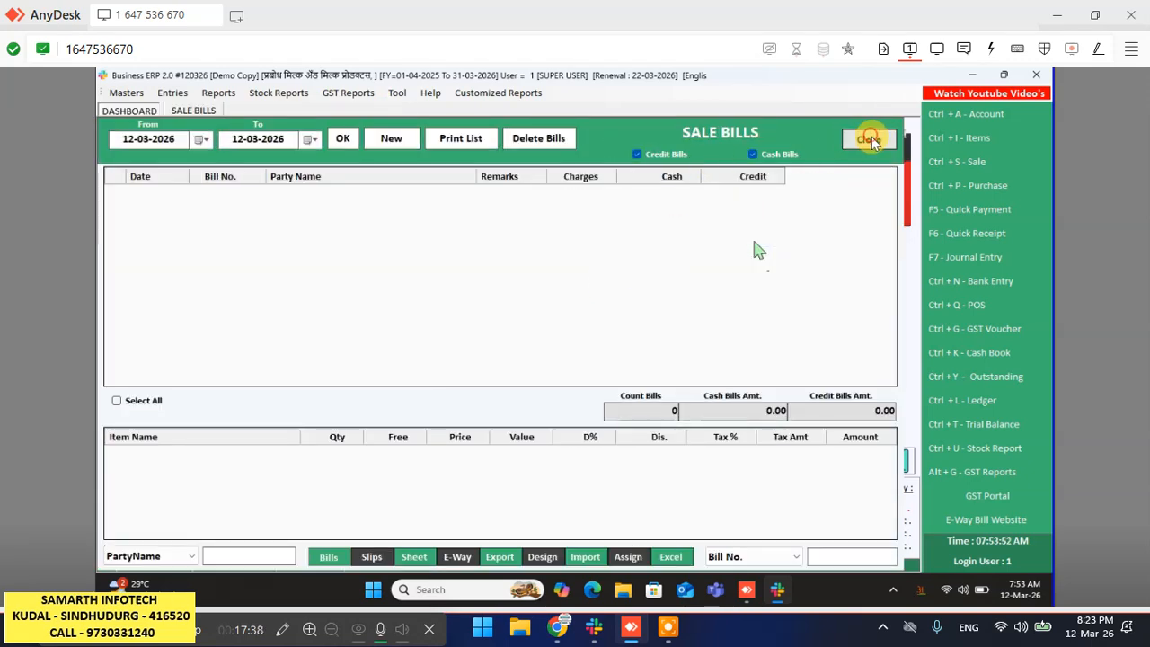
pyautogui.click(868, 140)
pyautogui.click(948, 170)
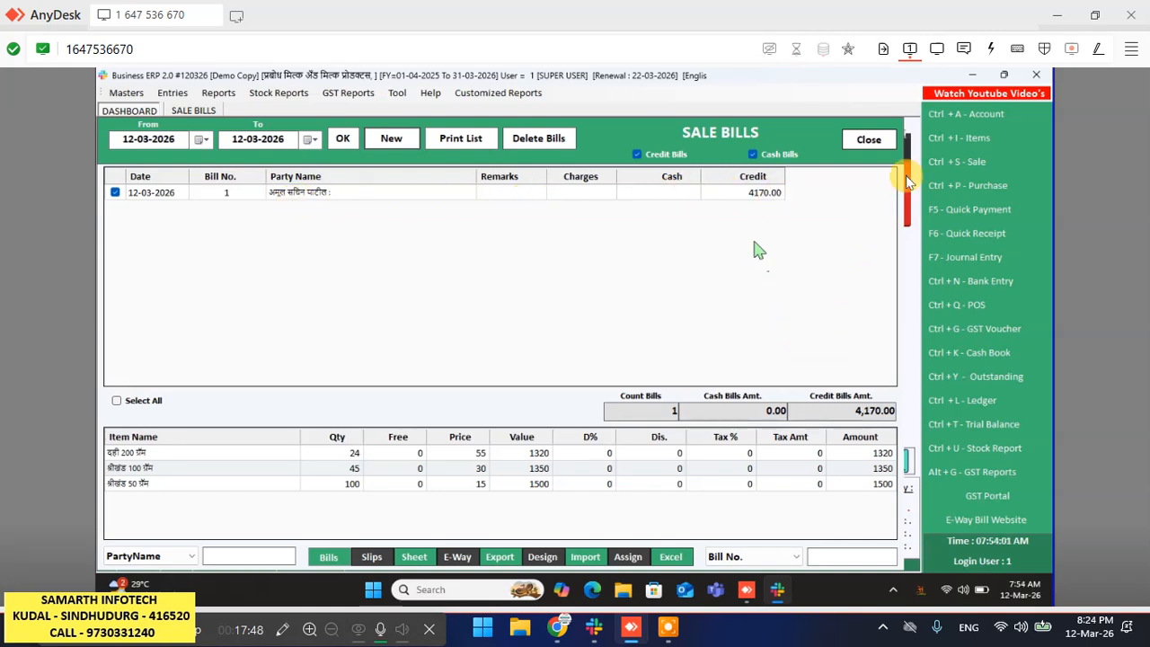
pyautogui.click(870, 140)
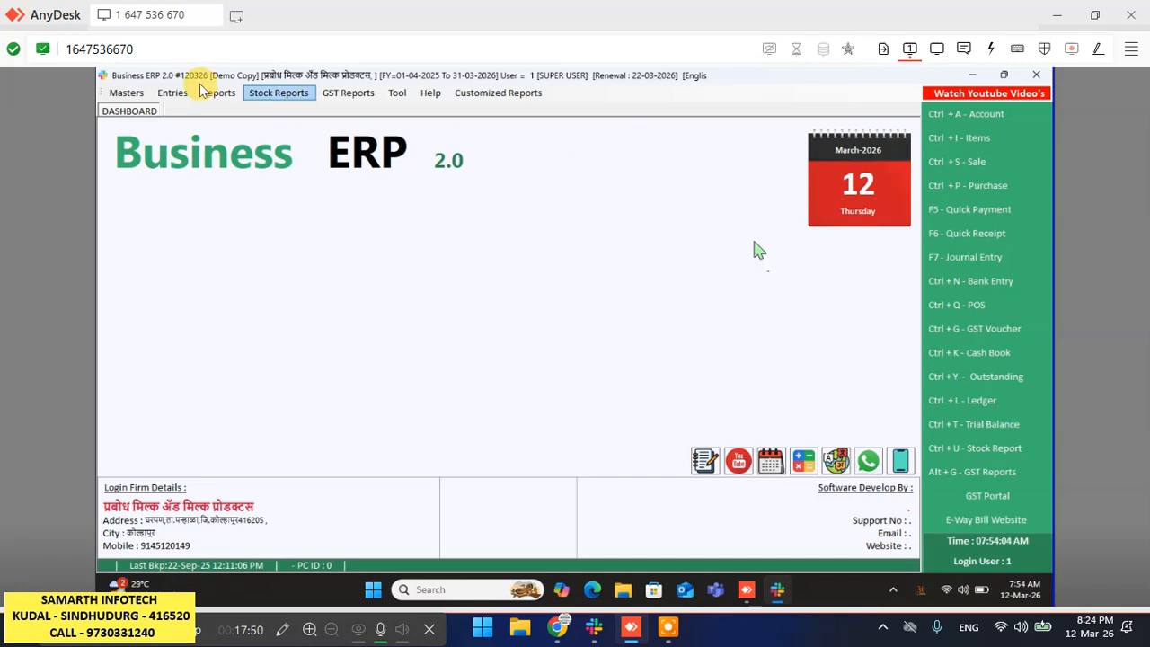
pyautogui.click(221, 93)
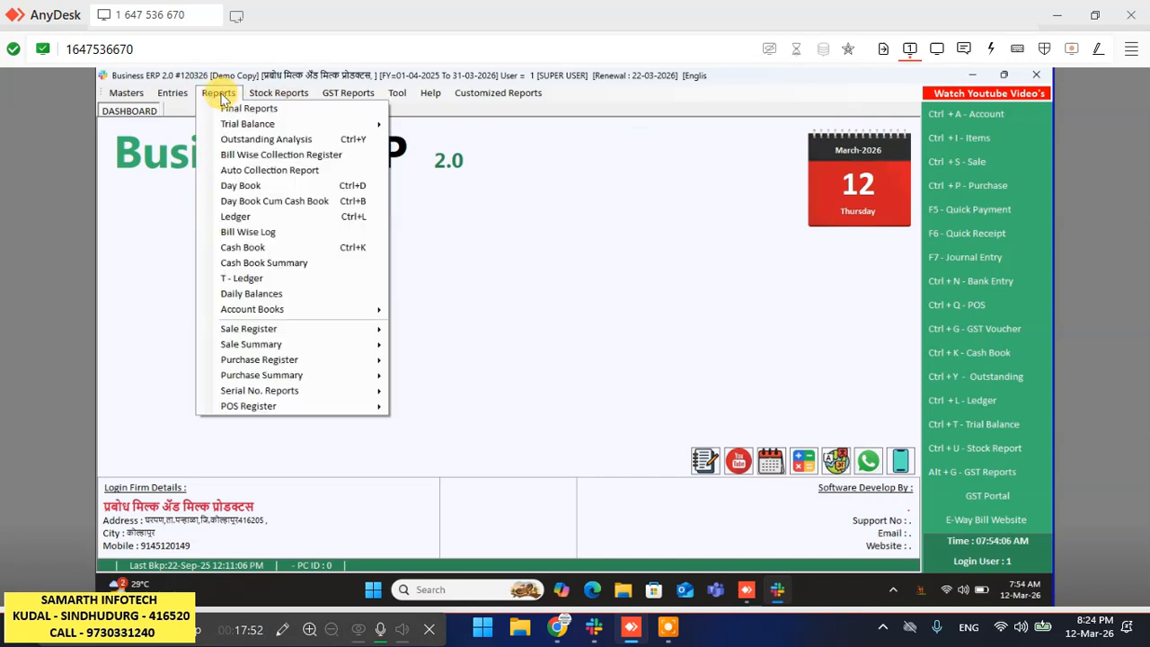
pyautogui.moveTo(275, 95)
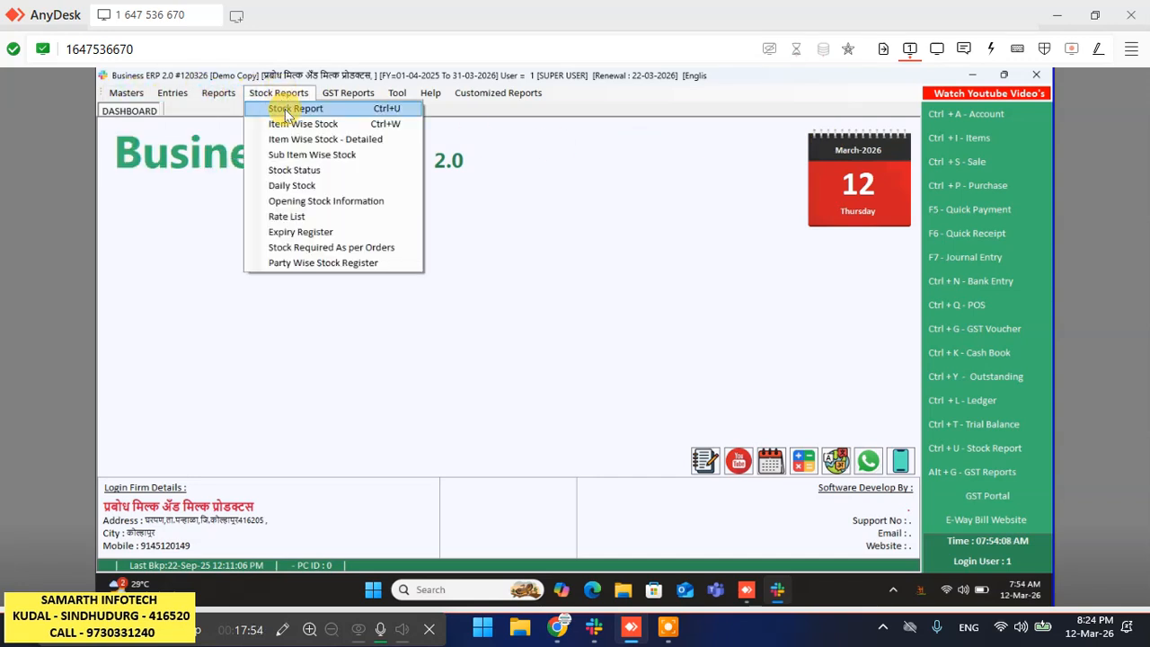
pyautogui.click(284, 110)
pyautogui.click(584, 152)
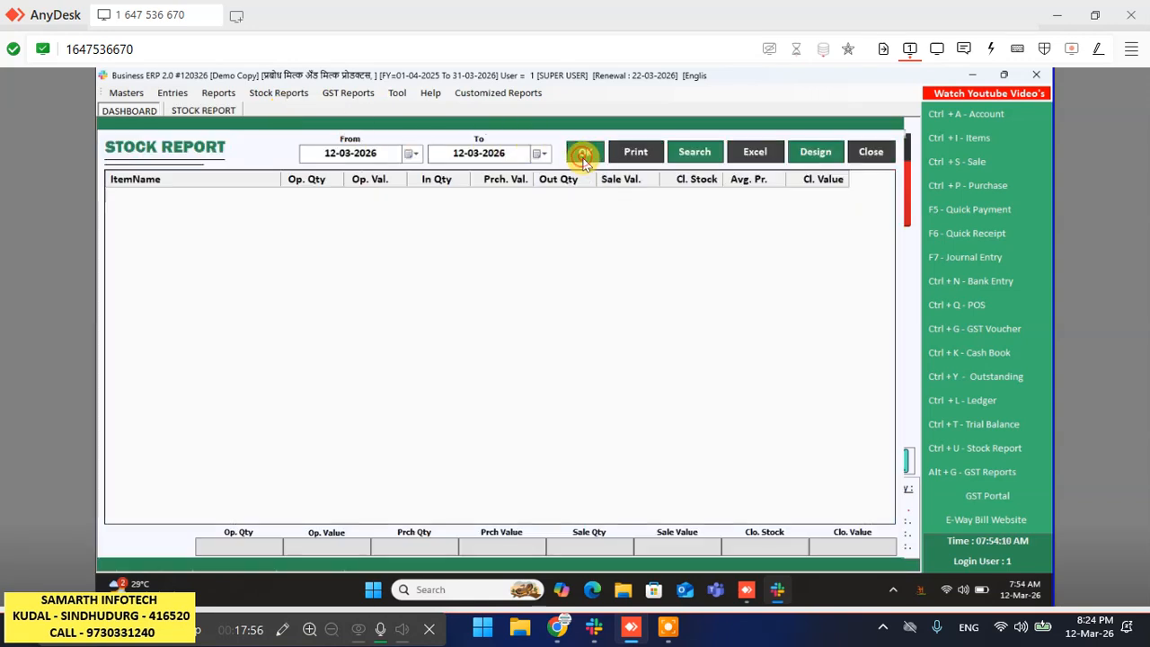
pyautogui.click(634, 153)
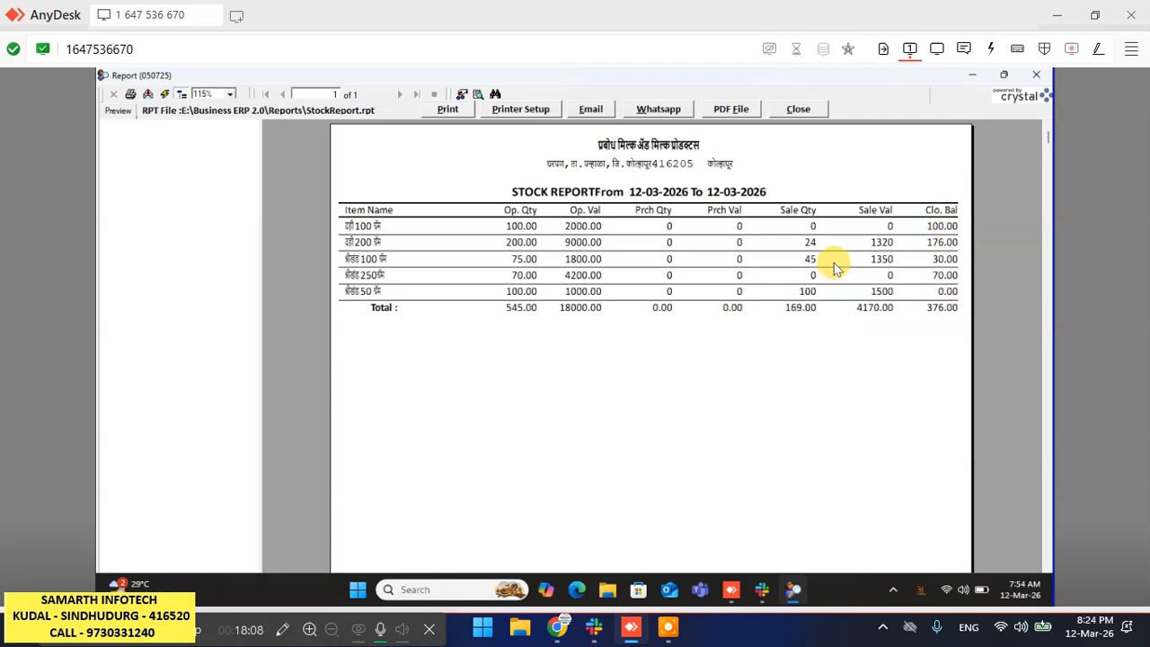
pyautogui.click(819, 115)
pyautogui.click(866, 147)
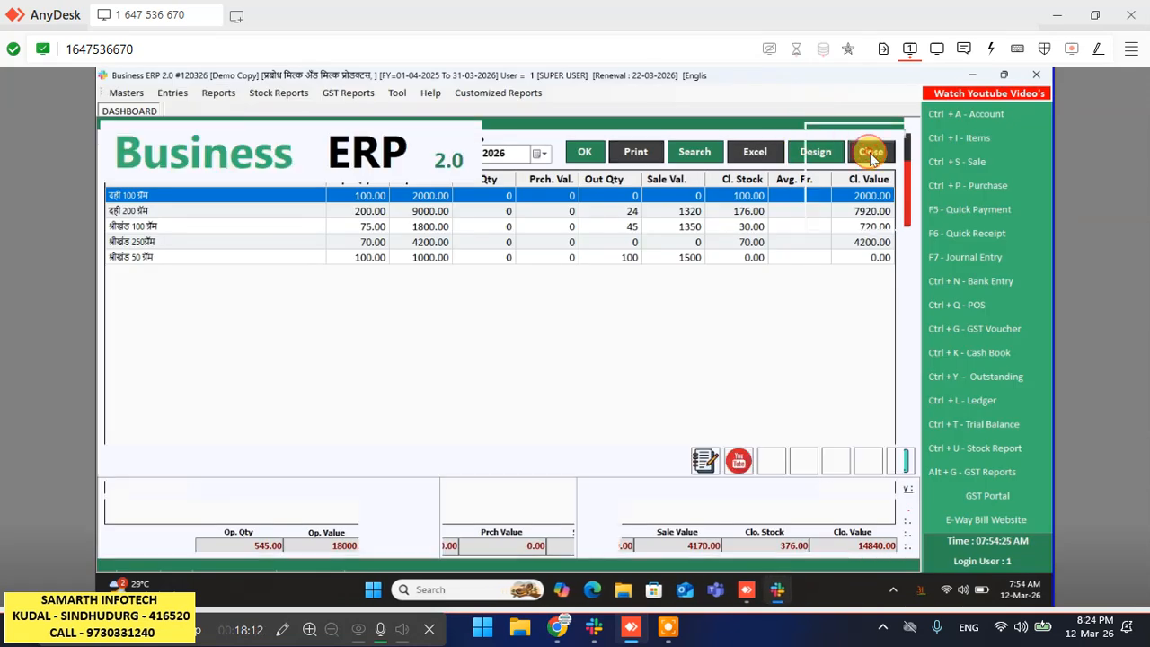
pyautogui.click(214, 96)
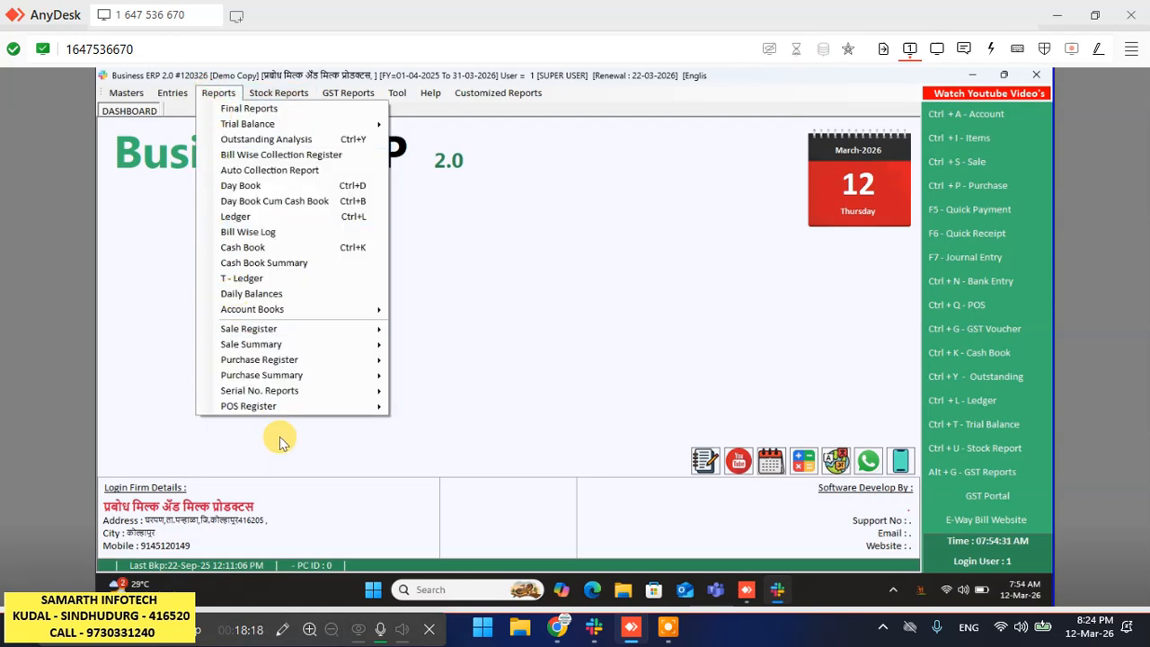
pyautogui.moveTo(329, 345)
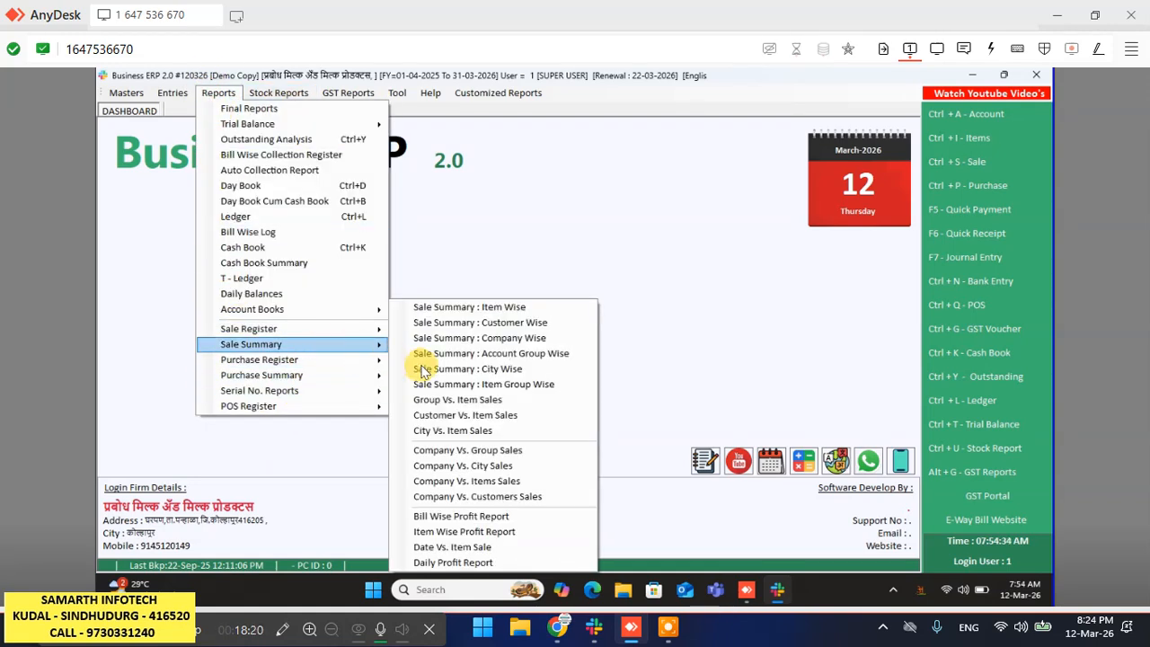
pyautogui.click(488, 516)
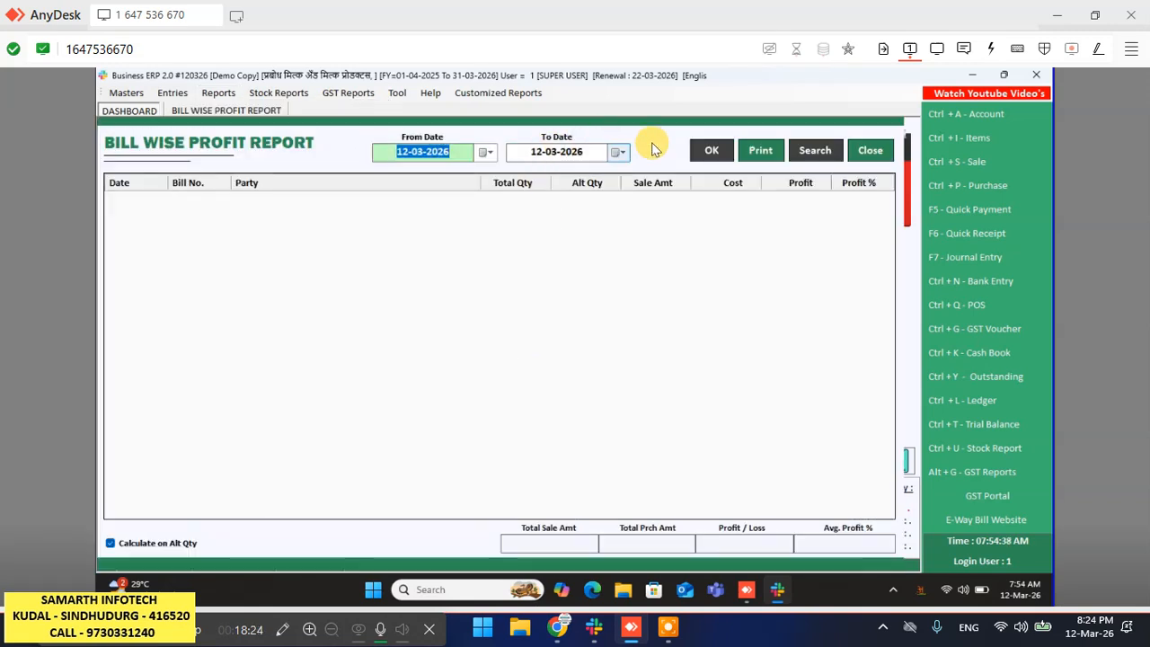
pyautogui.click(709, 147)
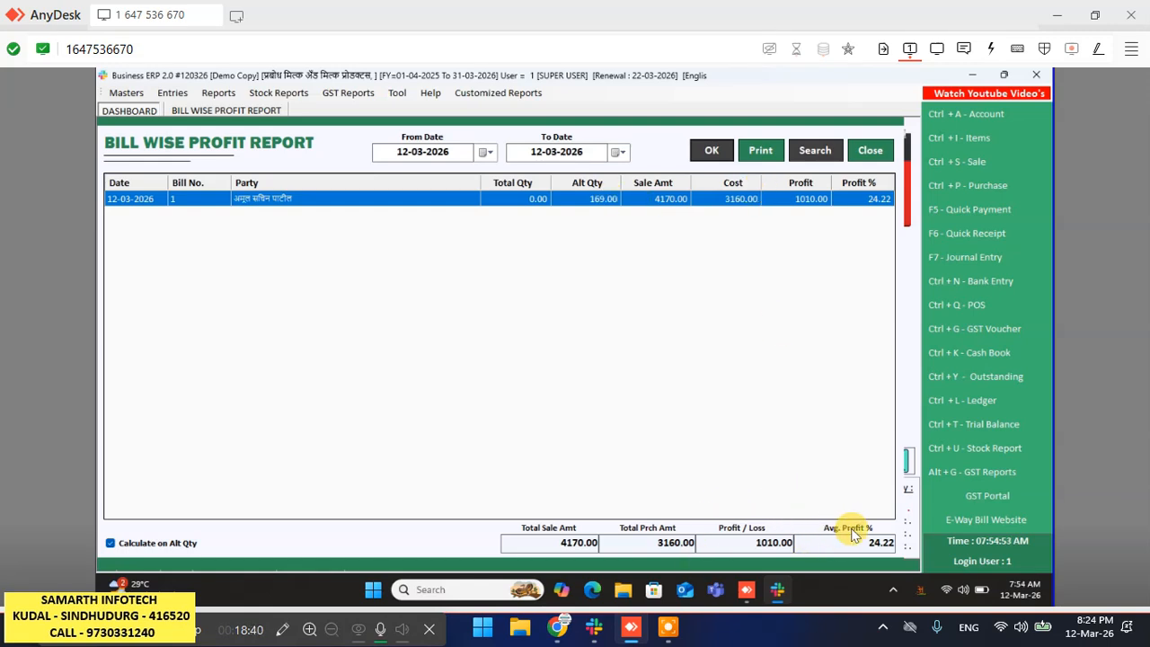
pyautogui.click(753, 542)
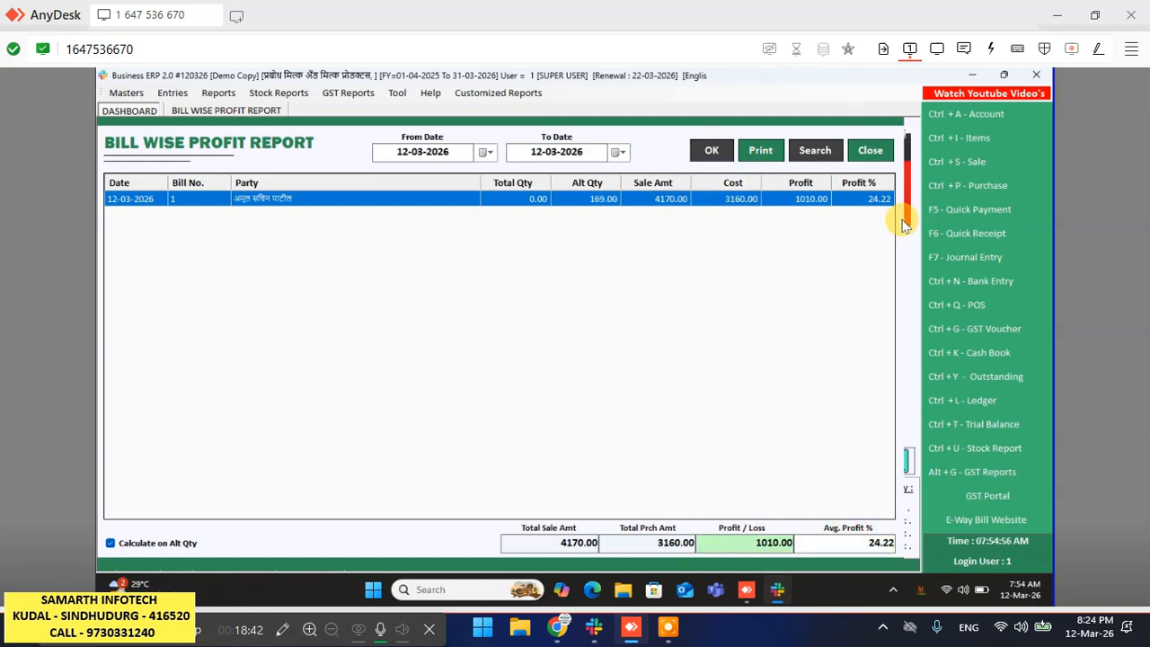
pyautogui.click(870, 151)
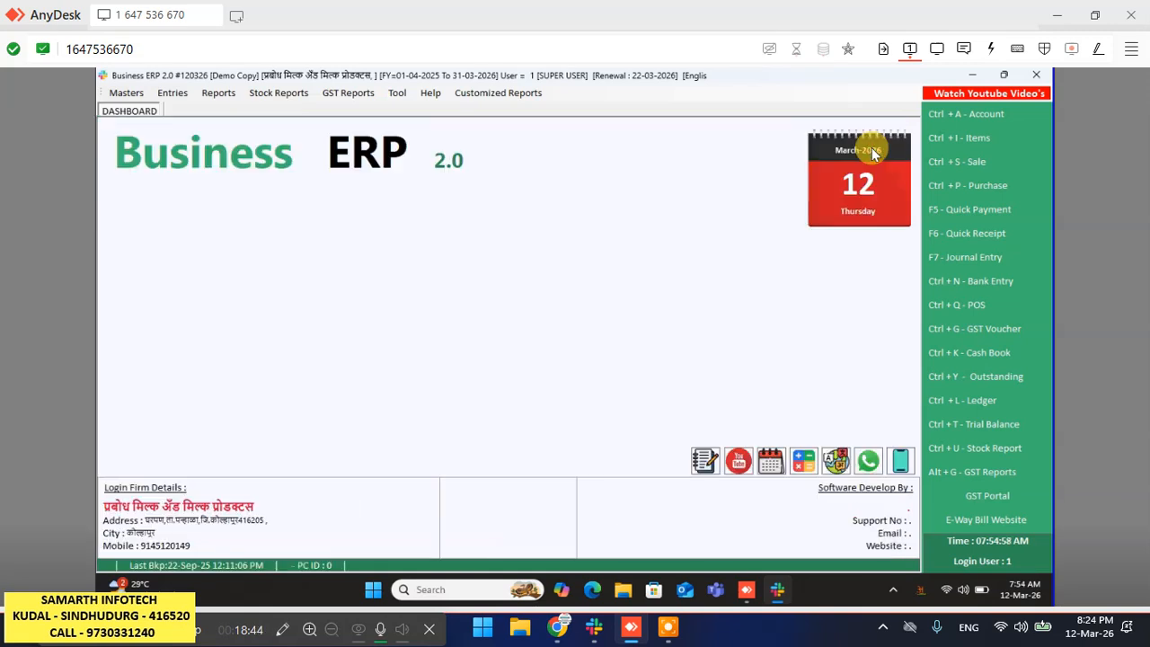
pyautogui.click(219, 94)
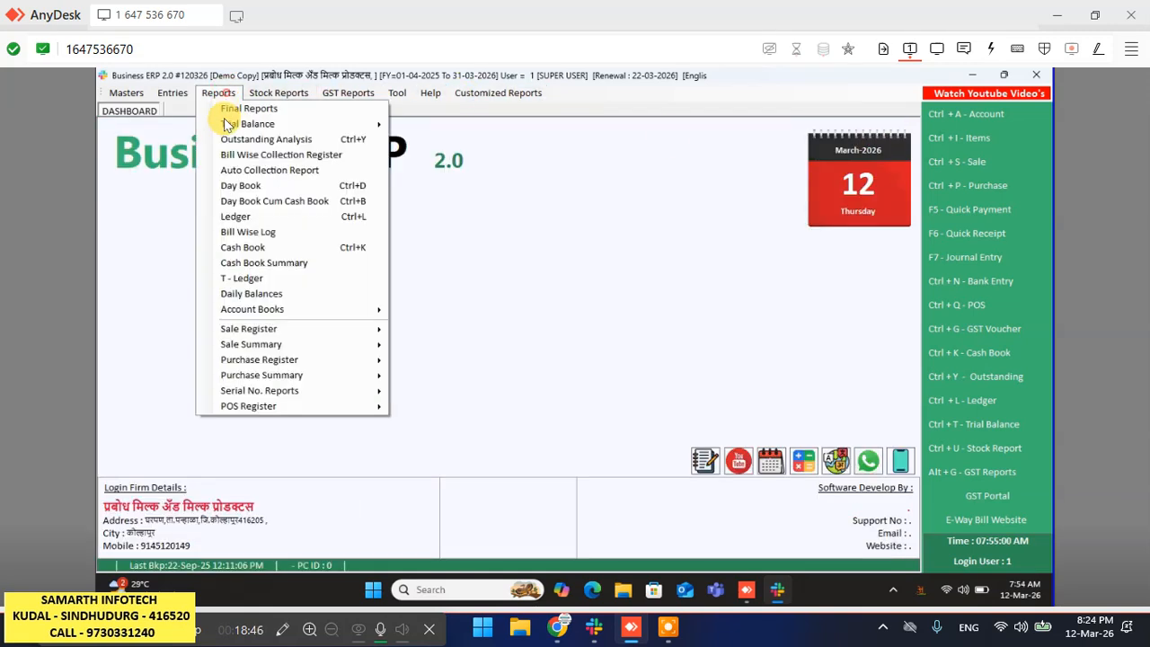
pyautogui.click(274, 140)
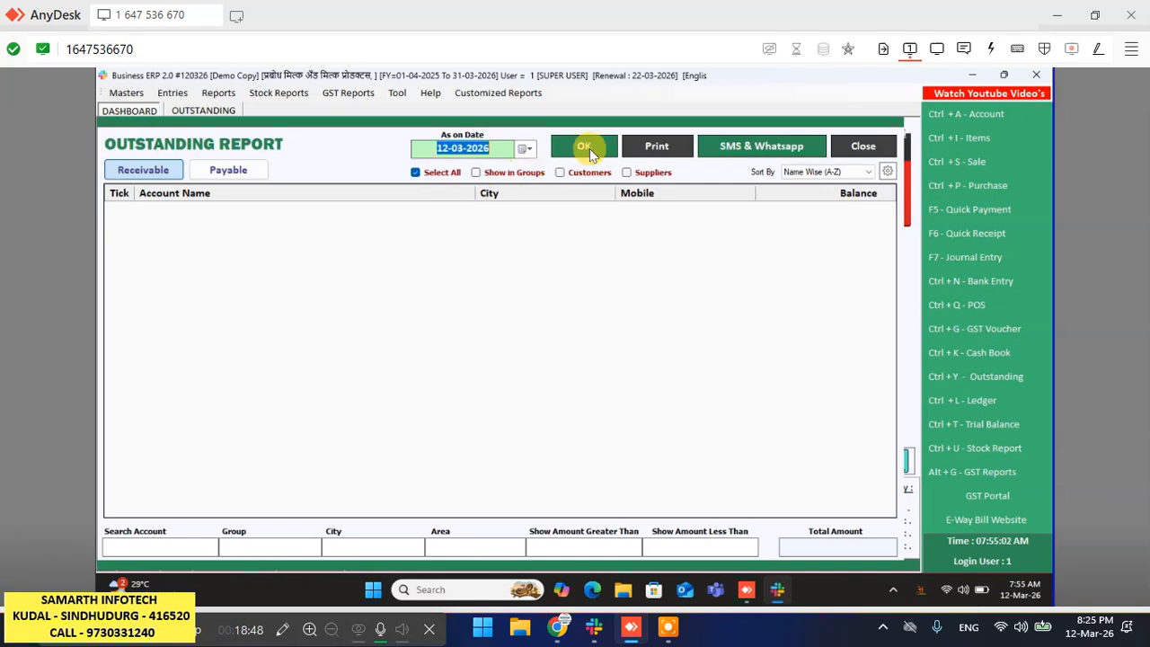
pyautogui.click(580, 148)
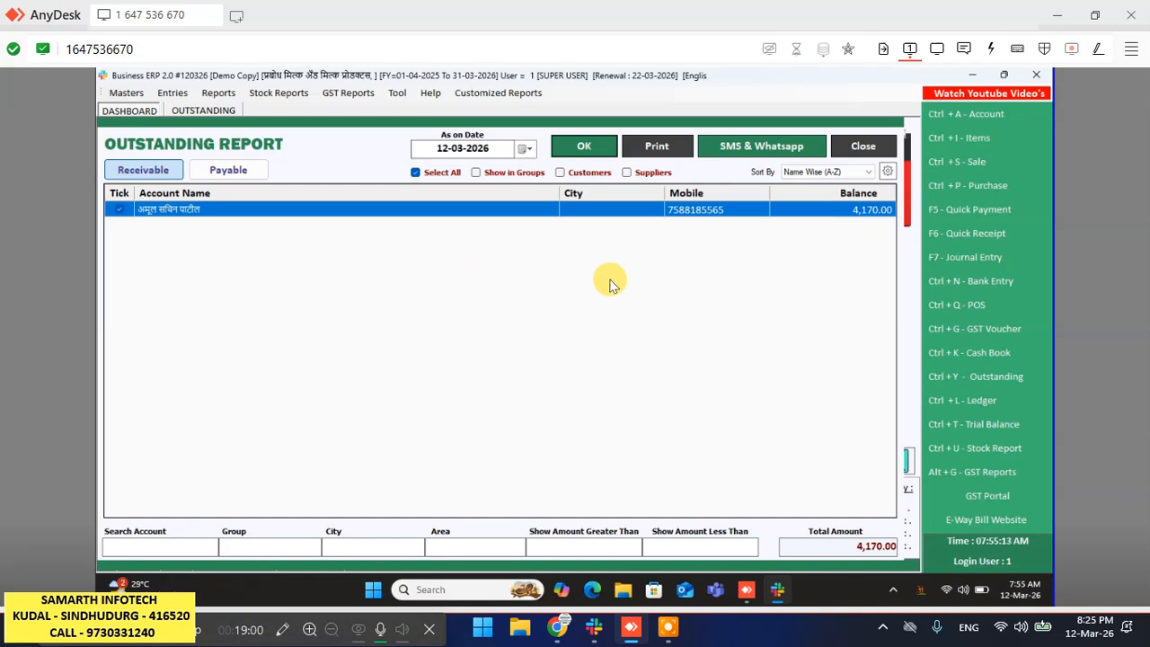
pyautogui.click(876, 147)
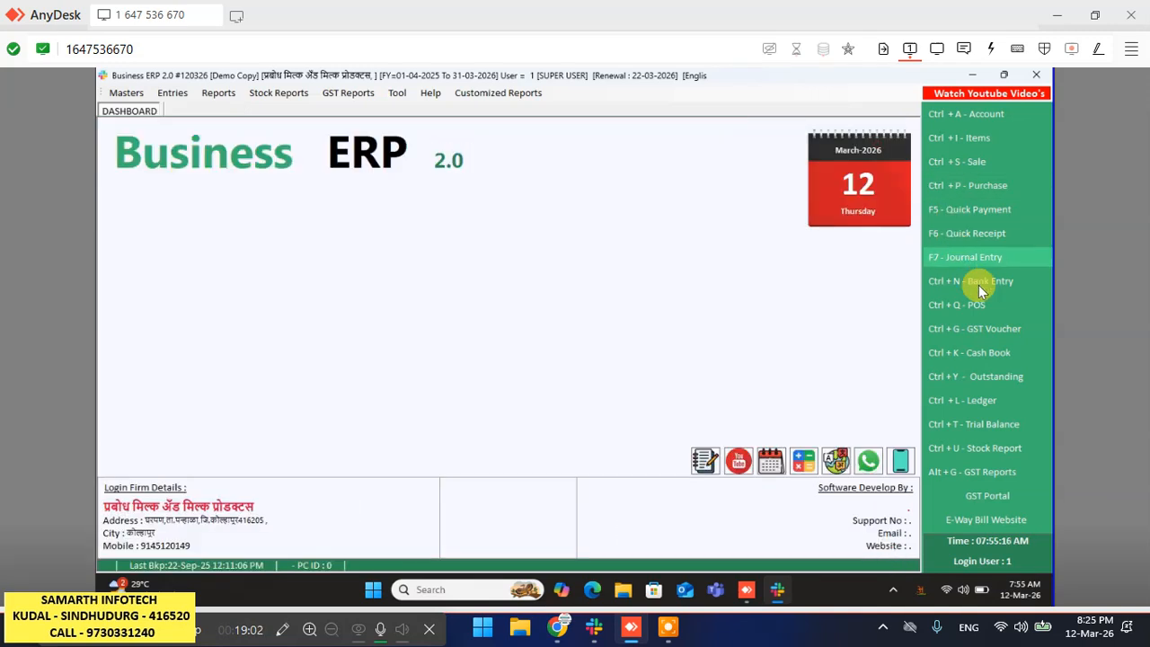
# - Start a new Quick Receipt in Cash mode and move to the receipt account
pyautogui.click(991, 236)
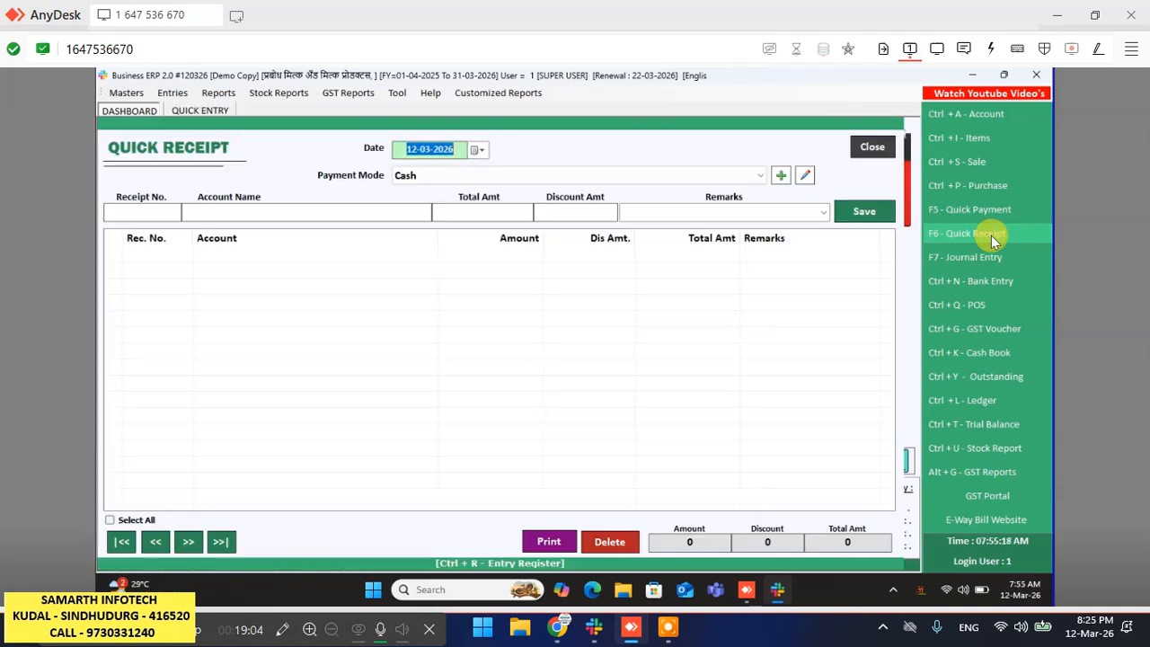
pyautogui.press('Return')
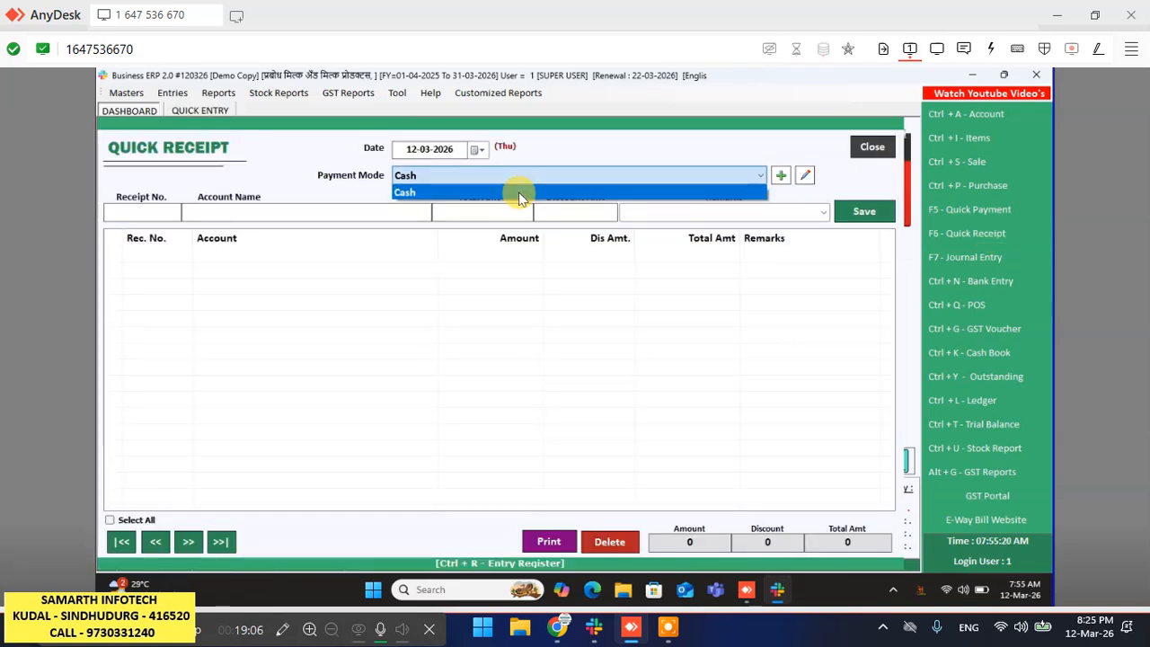
pyautogui.press('Return')
pyautogui.press('Return')
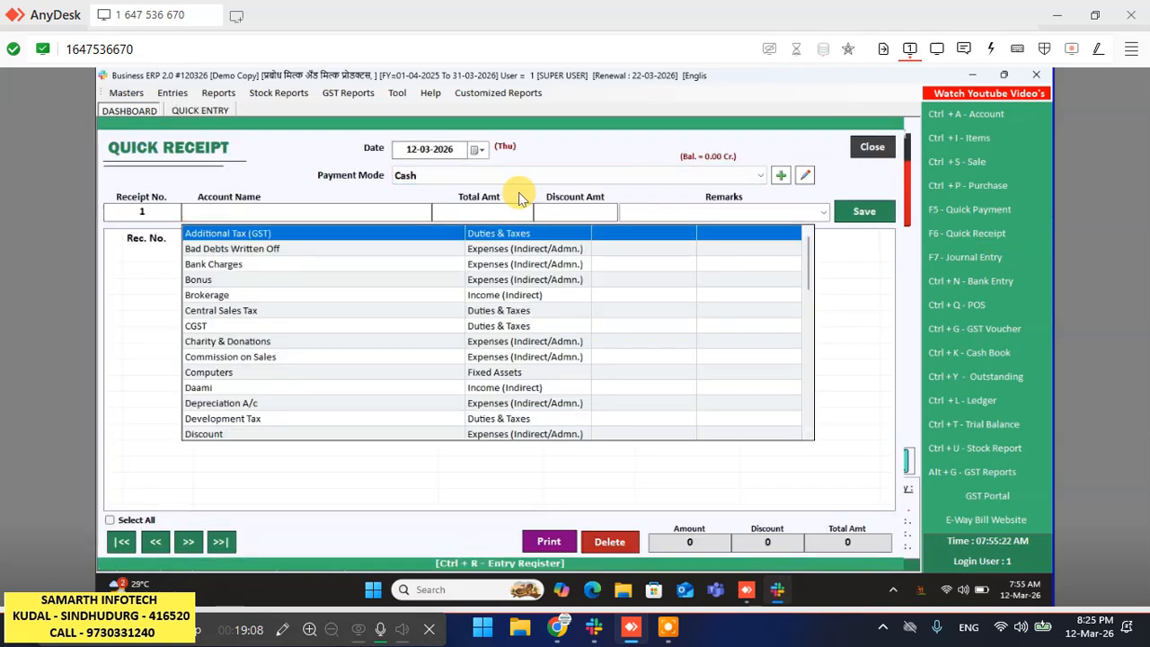
pyautogui.press('Down')
pyautogui.press('Down')
pyautogui.press('Down')
pyautogui.press('Down')
pyautogui.press('Down')
pyautogui.press('Down')
pyautogui.press('Down')
pyautogui.press('Down')
pyautogui.press('Down')
pyautogui.press('Down')
pyautogui.press('Down')
pyautogui.press('Down')
pyautogui.press('Down')
pyautogui.press('Down')
pyautogui.press('Down')
pyautogui.press('Down')
pyautogui.press('Down')
pyautogui.press('Down')
pyautogui.press('Down')
pyautogui.press('Down')
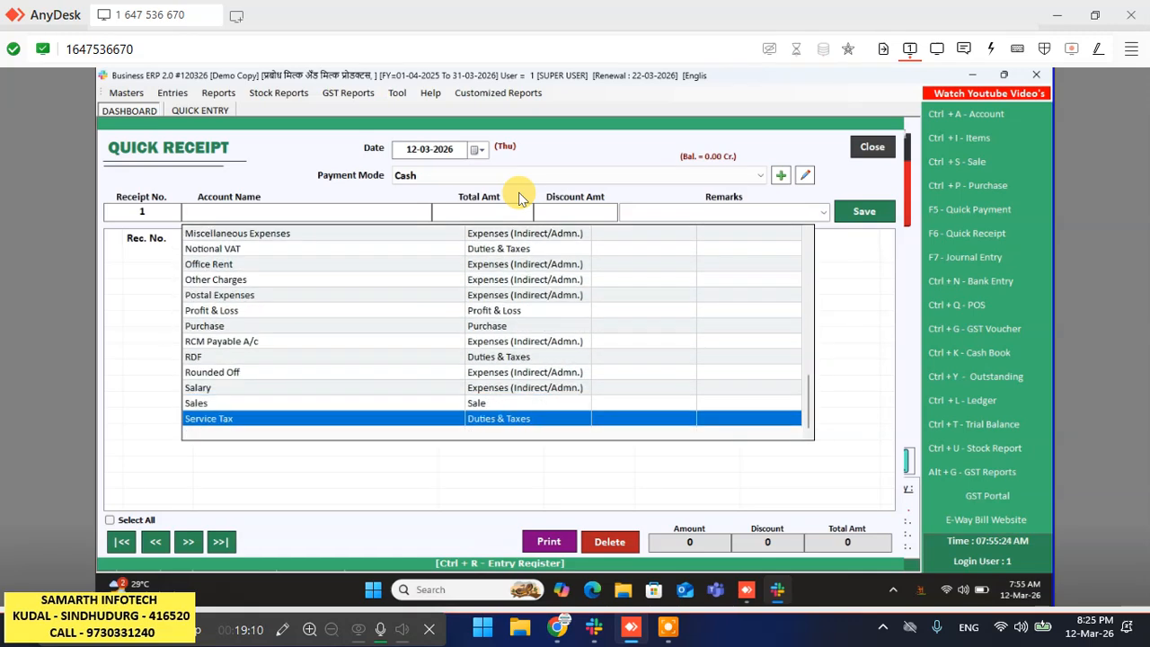
pyautogui.press('Up')
pyautogui.press('Up')
pyautogui.press('Up')
pyautogui.press('Up')
pyautogui.press('Up')
pyautogui.press('Up')
pyautogui.press('Up')
pyautogui.press('Up')
pyautogui.press('Up')
pyautogui.press('Up')
pyautogui.press('Up')
pyautogui.press('Up')
pyautogui.press('Up')
pyautogui.press('Up')
pyautogui.press('Up')
pyautogui.press('Up')
pyautogui.press('Up')
pyautogui.press('Up')
pyautogui.press('Up')
pyautogui.press('Up')
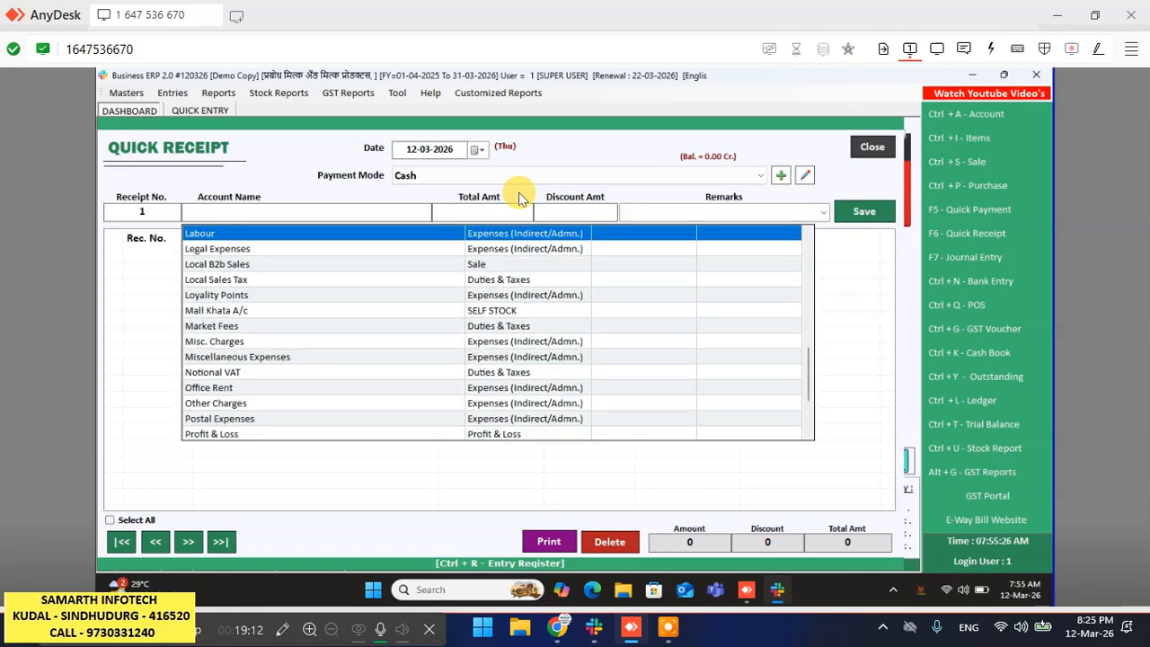
pyautogui.press('Up')
pyautogui.press('Up')
pyautogui.press('Up')
pyautogui.press('Up')
pyautogui.press('Up')
pyautogui.press('Up')
pyautogui.press('Up')
pyautogui.press('Up')
pyautogui.press('Up')
pyautogui.press('Up')
pyautogui.press('Up')
pyautogui.press('Up')
pyautogui.press('Up')
pyautogui.press('Up')
pyautogui.press('Up')
pyautogui.press('Up')
pyautogui.press('Up')
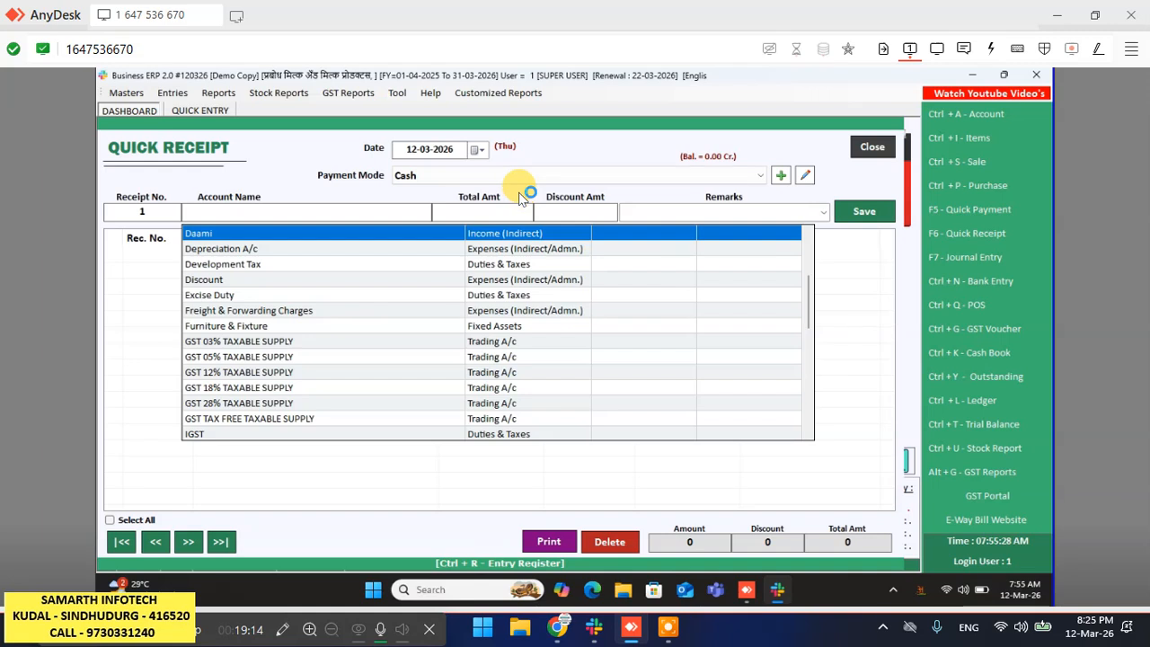
pyautogui.write('sa')
pyautogui.press('BackSpace')
pyautogui.press('BackSpace')
# - Pick the Marathi-named customer as the account and save a 3000 cash receipt
pyautogui.click(265, 213)
pyautogui.write('amul')
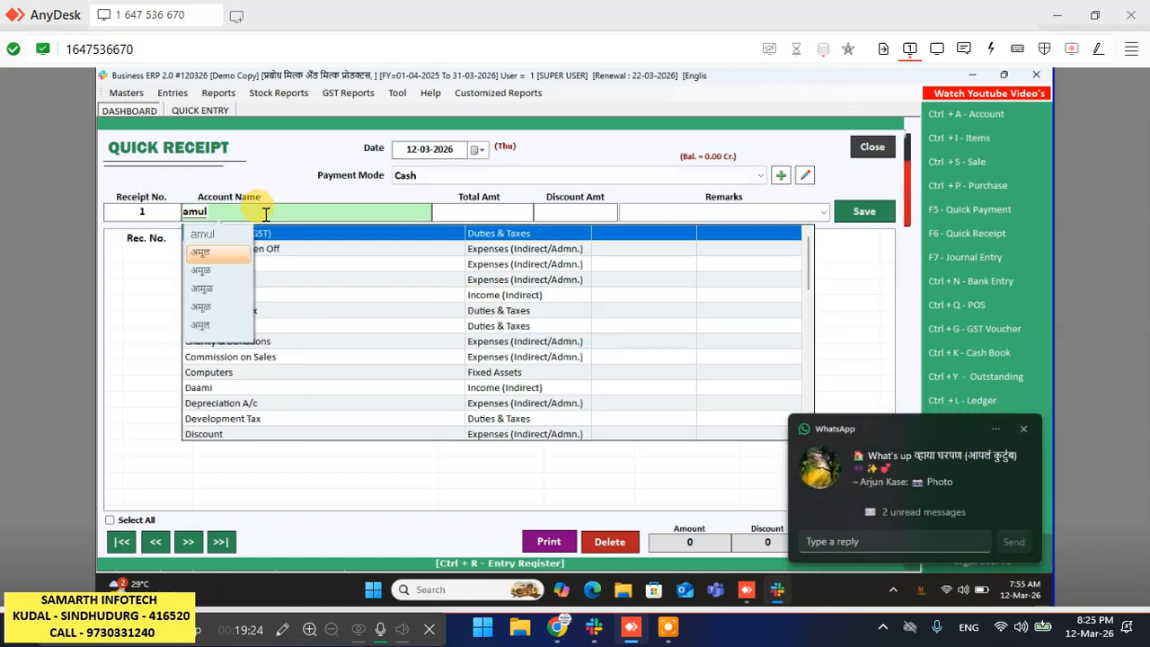
pyautogui.press('space')
pyautogui.press('Down')
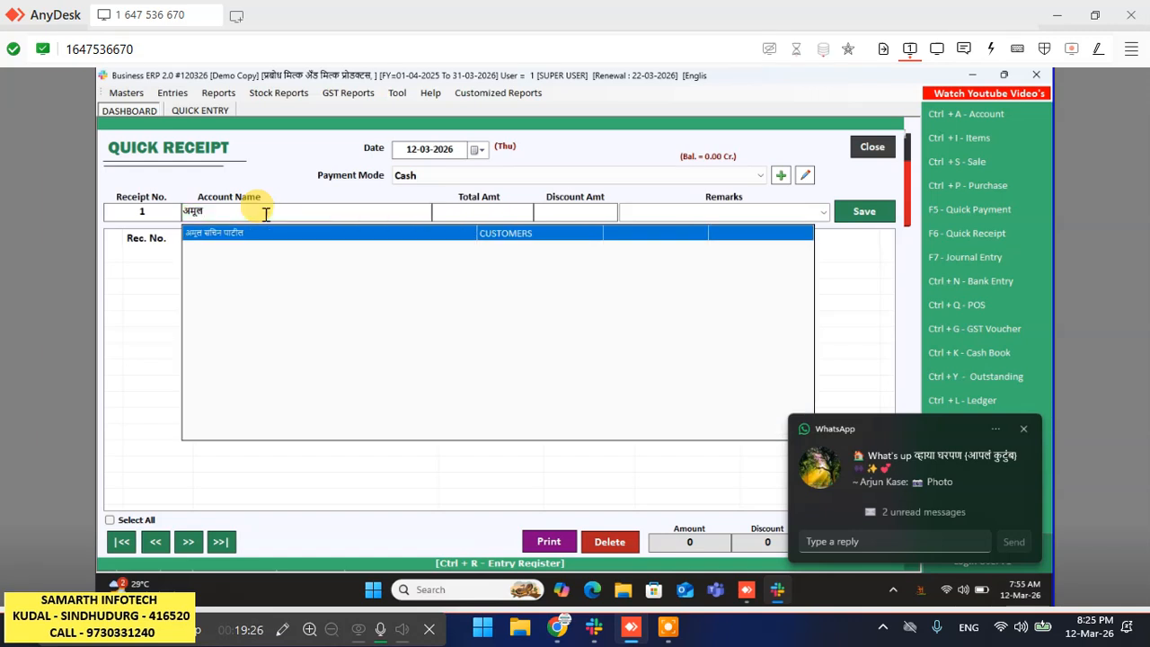
pyautogui.press('Return')
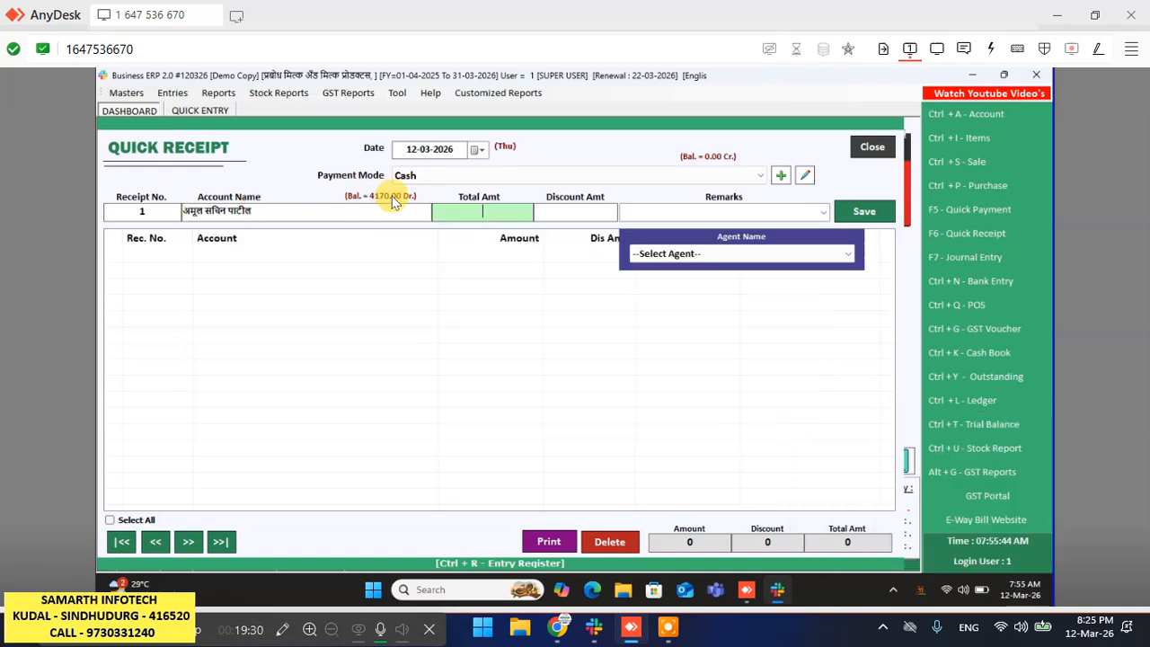
pyautogui.write('3000')
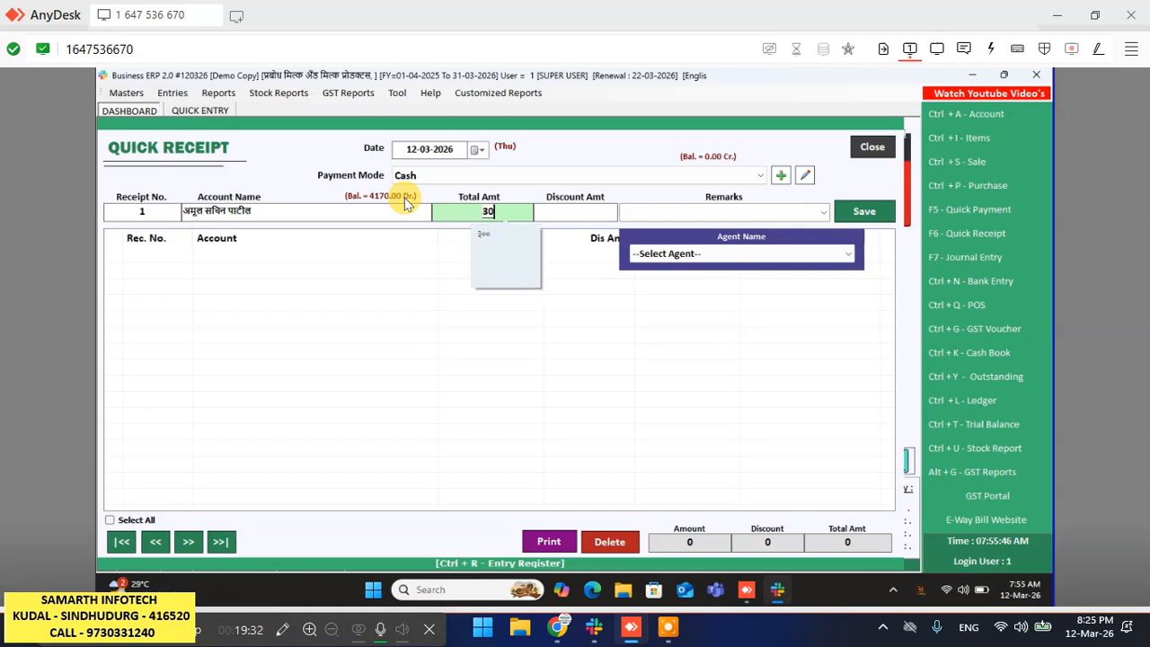
pyautogui.press('Return')
pyautogui.press('Return')
pyautogui.press('Return')
pyautogui.press('Return')
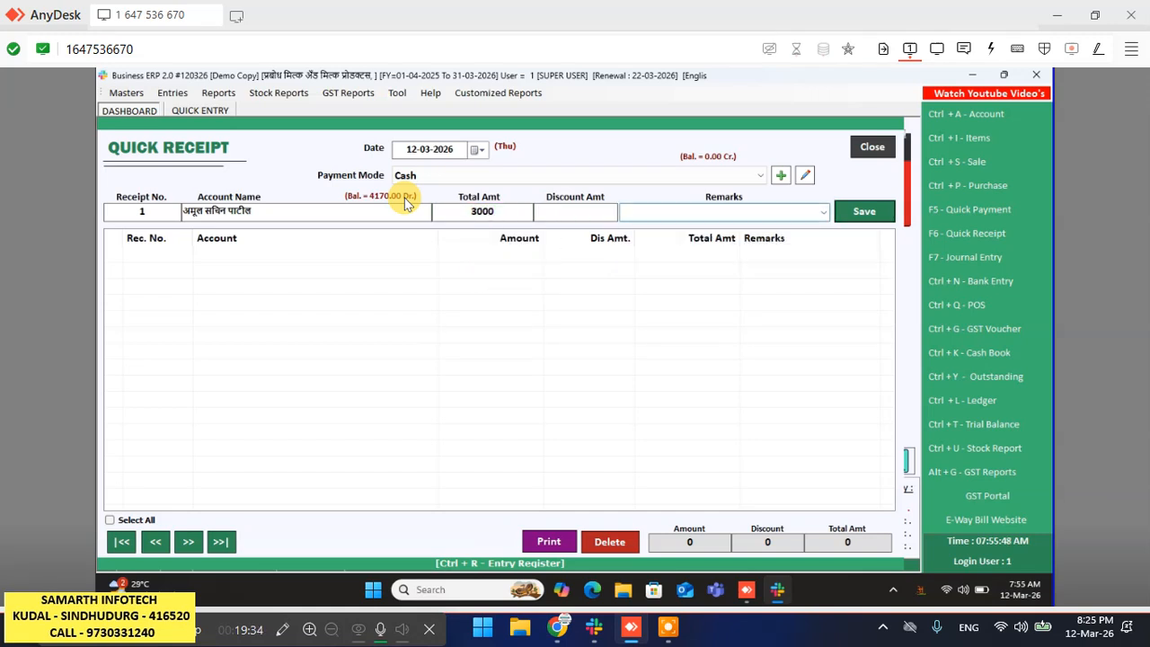
pyautogui.press('Return')
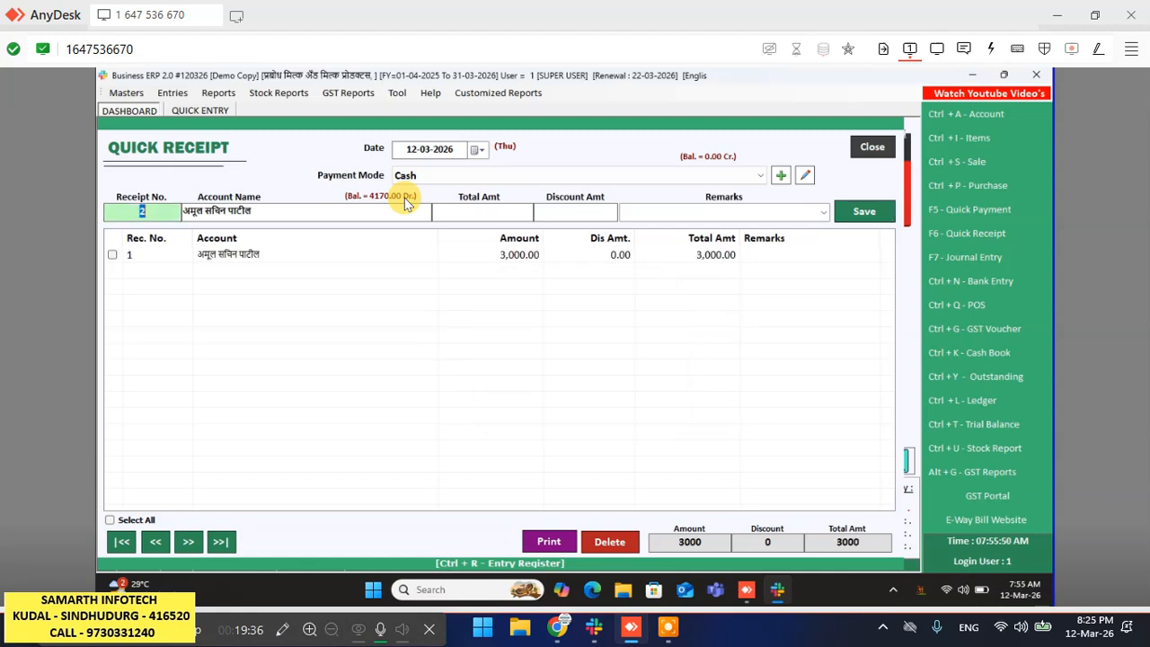
pyautogui.click(888, 149)
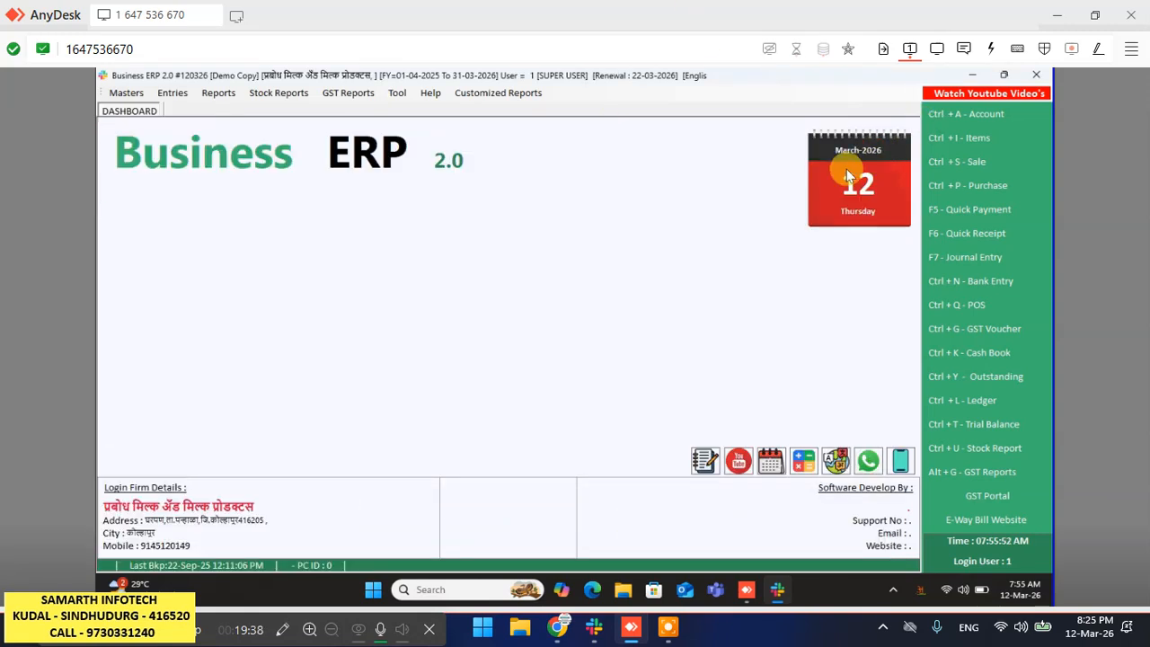
pyautogui.click(216, 93)
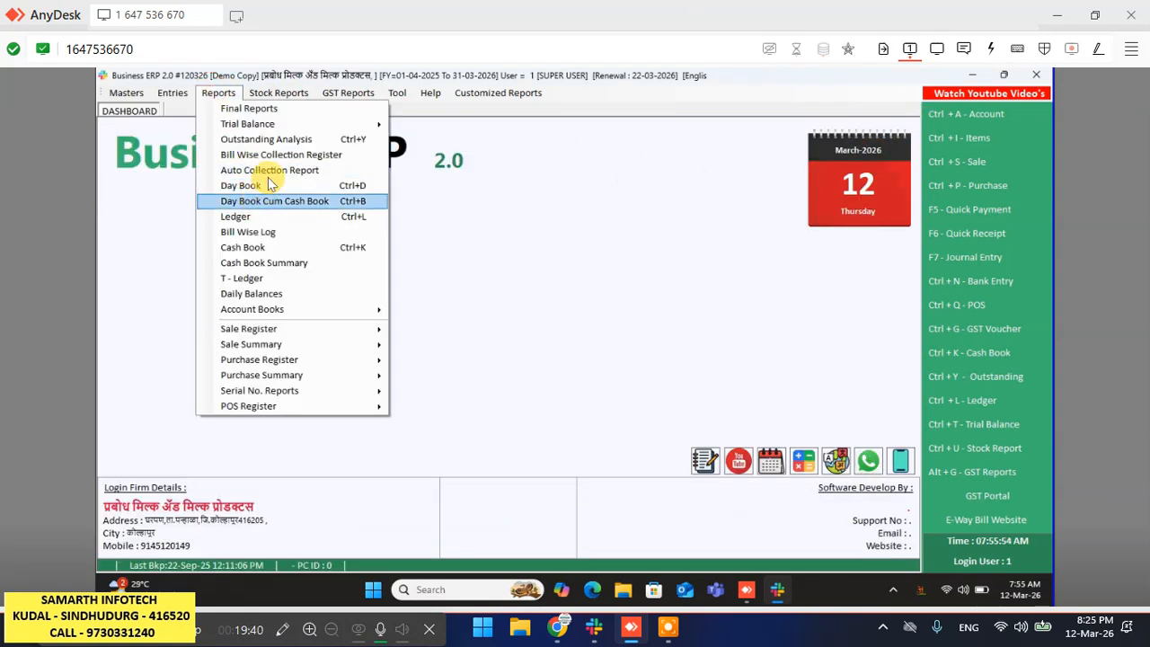
pyautogui.click(274, 139)
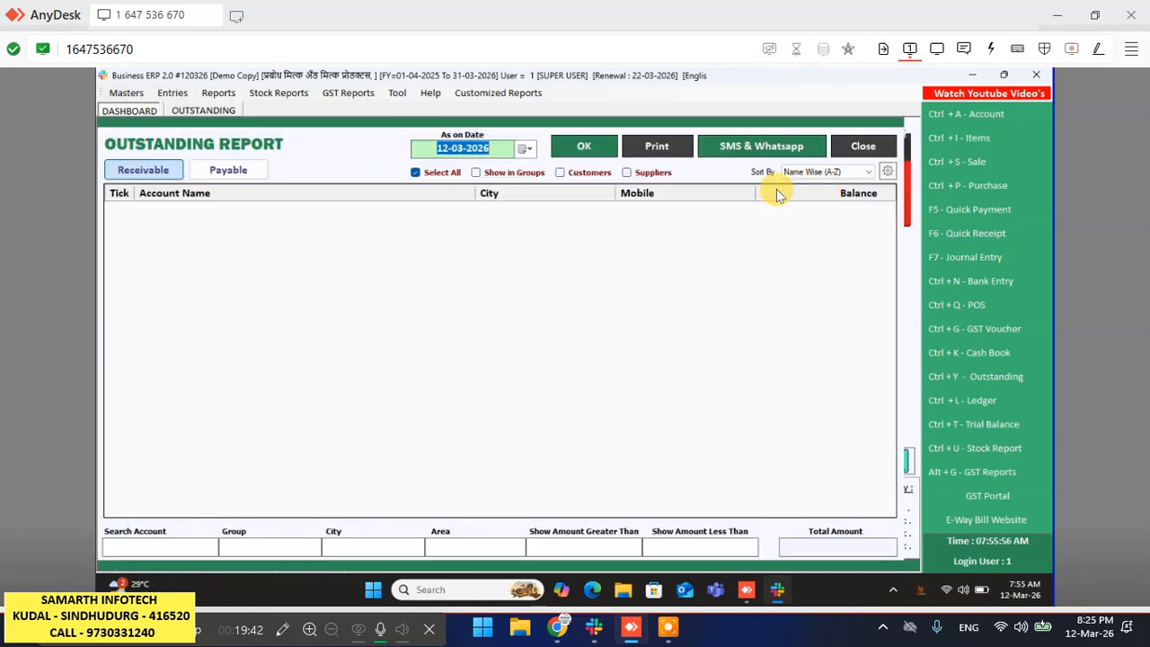
pyautogui.click(610, 149)
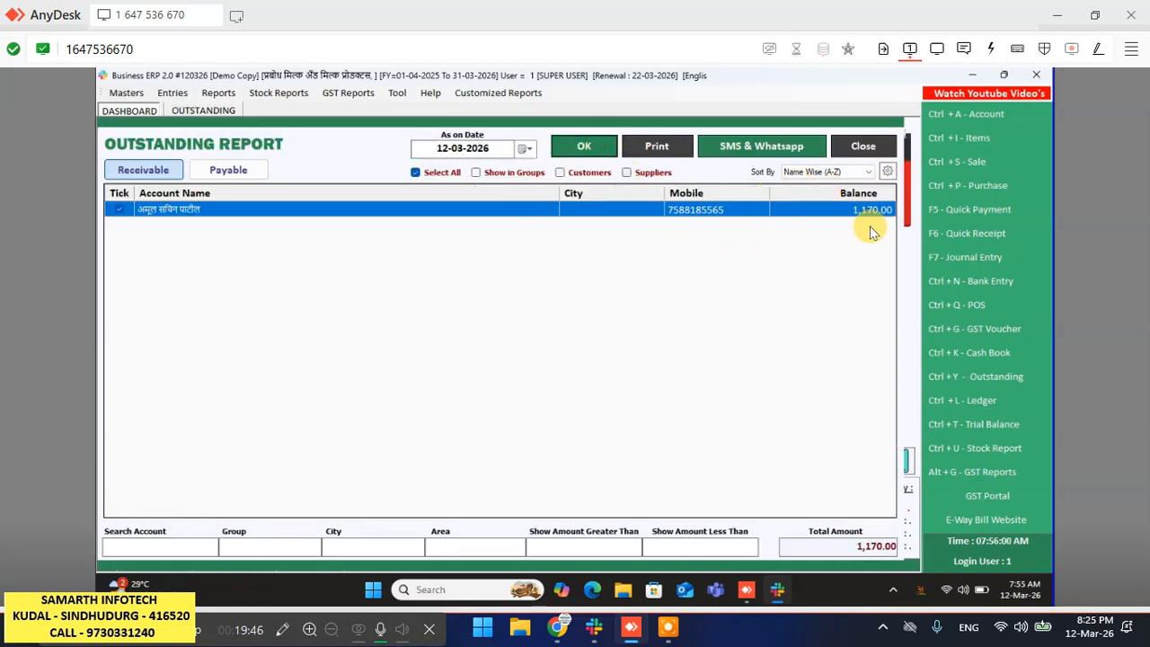
pyautogui.click(863, 145)
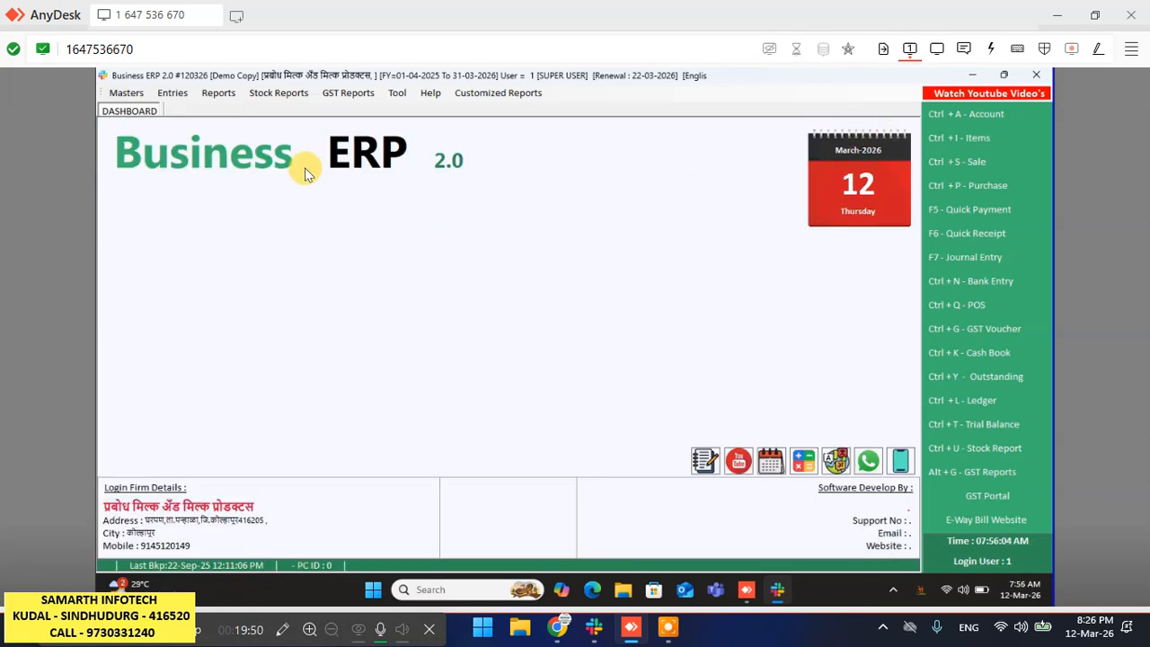
# - Browse the entry-type and Stock Reports menus, closing them without opening a report
pyautogui.click(172, 93)
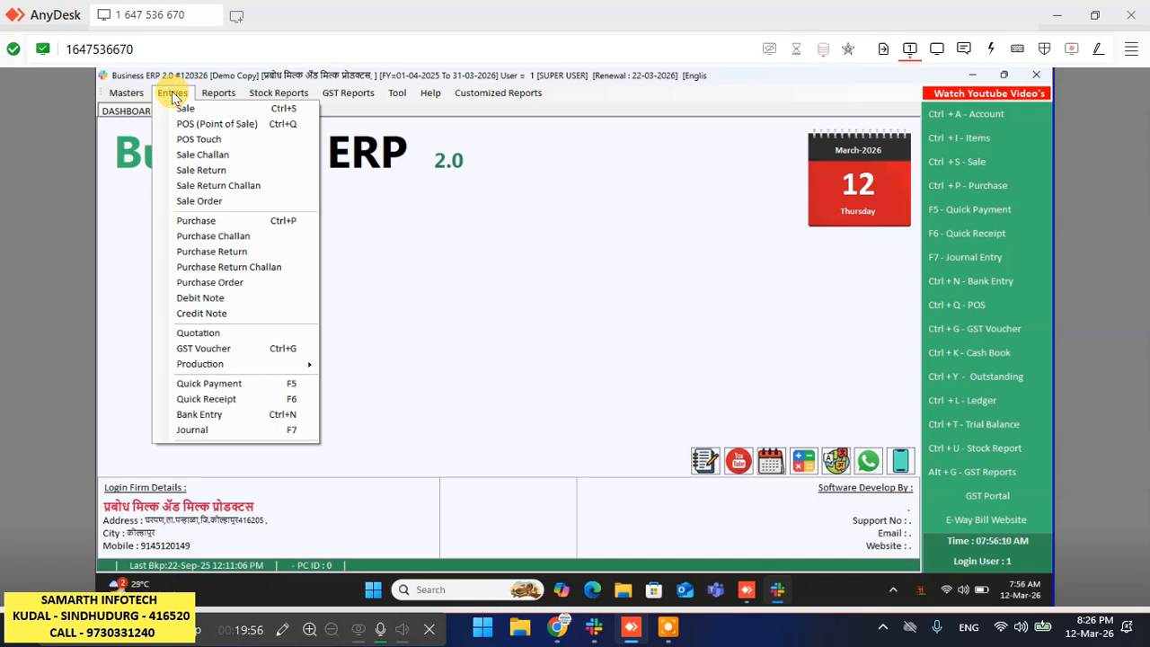
pyautogui.moveTo(232, 97)
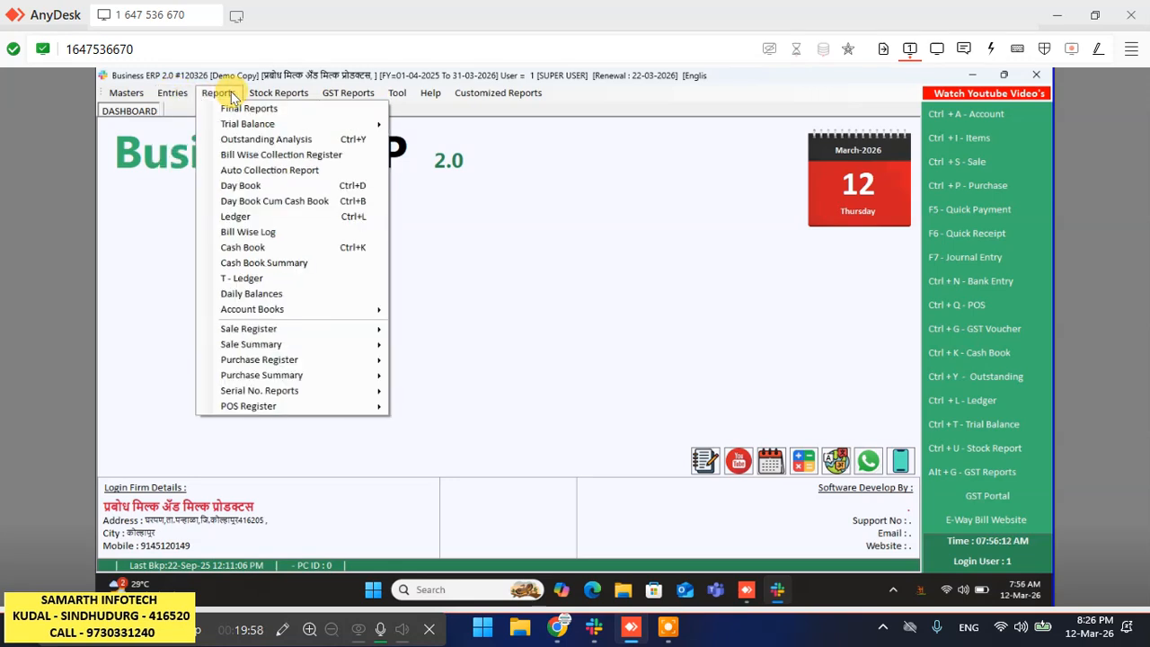
pyautogui.moveTo(314, 99)
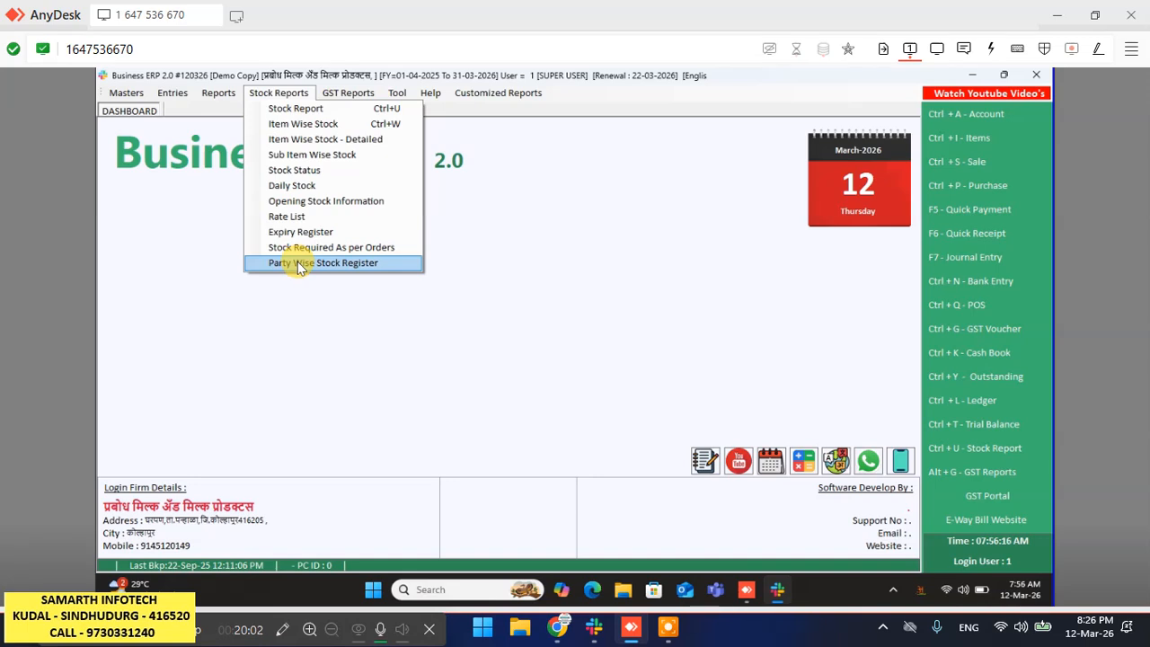
pyautogui.click(620, 257)
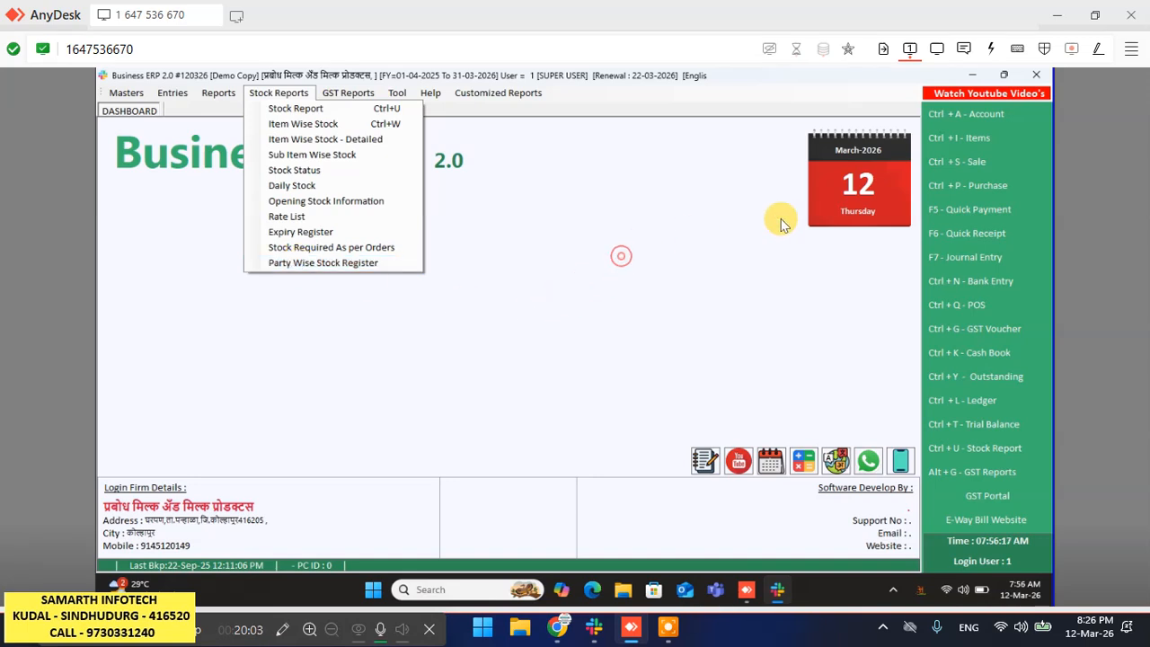
# - Review the Items list and the Sale Bills list showing Bill No. 1 for 4,170.00
pyautogui.click(993, 146)
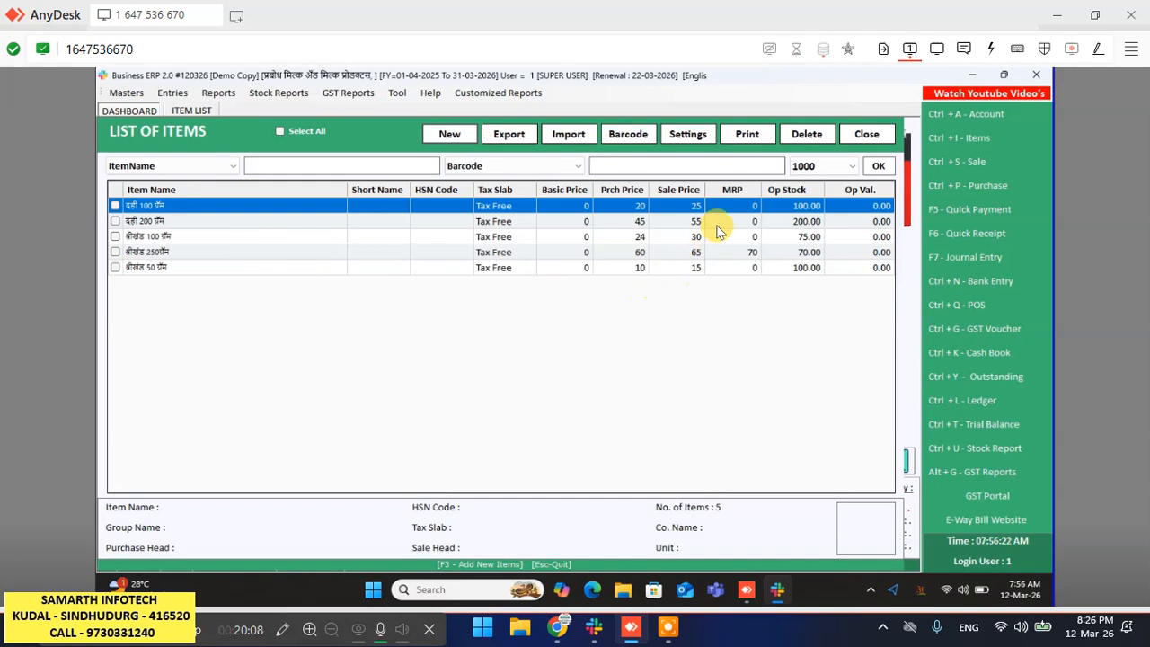
pyautogui.click(868, 136)
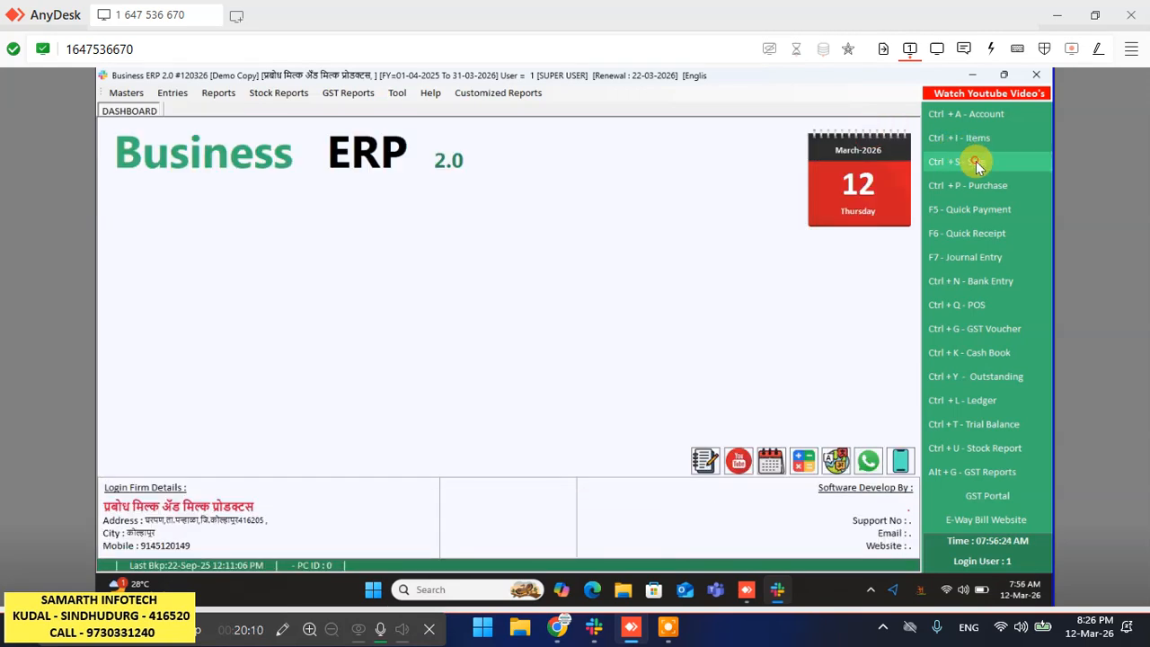
pyautogui.click(975, 161)
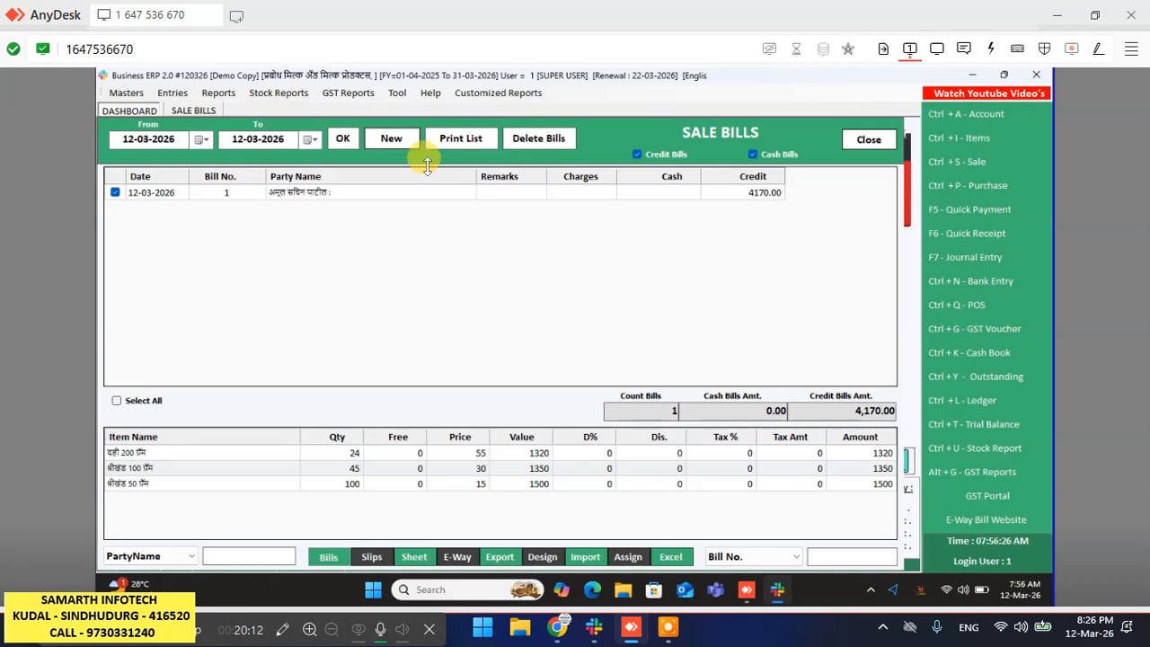
pyautogui.click(885, 144)
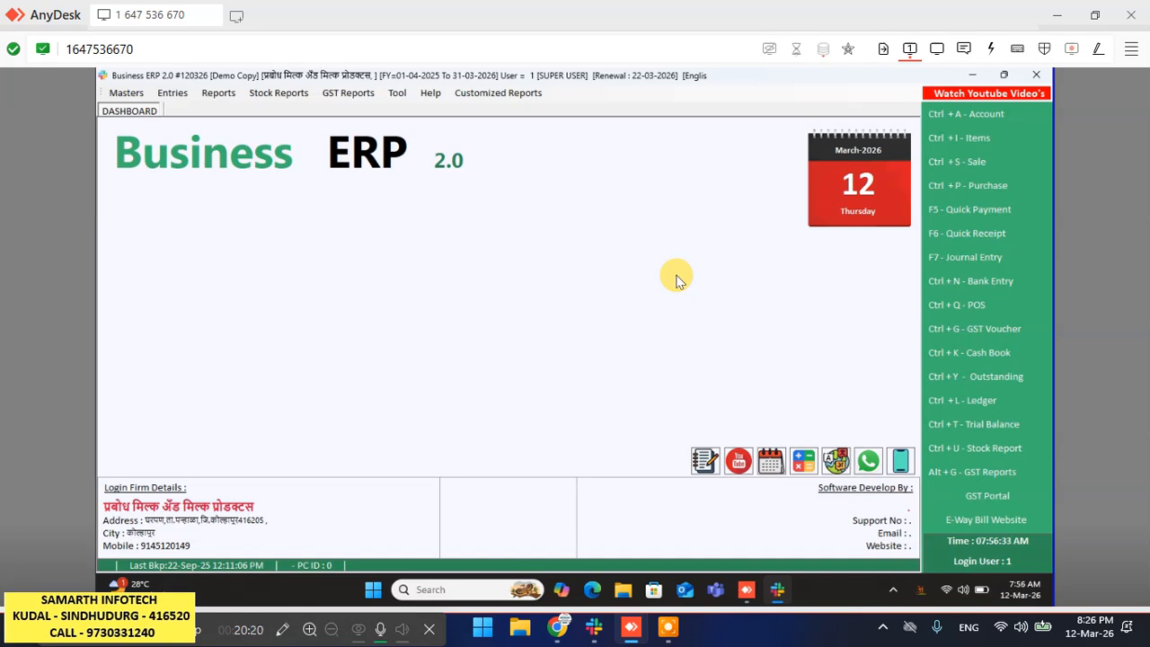
pyautogui.click(102, 641)
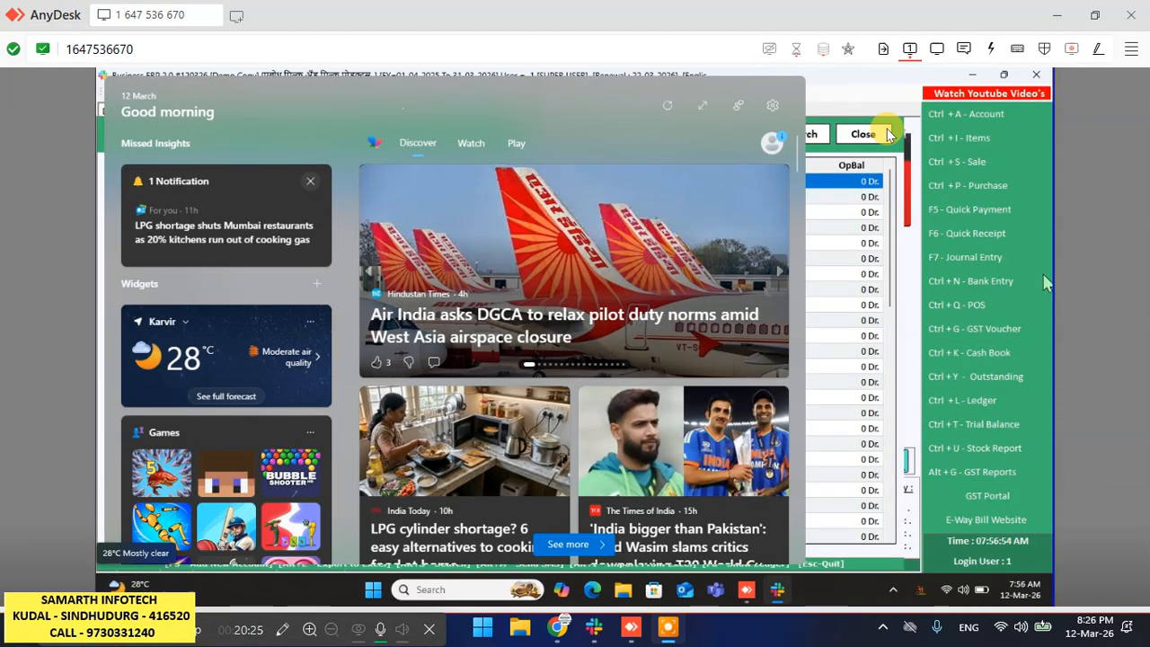
# - Create and save a 'BANK OF BARODA' account under Bank Accounts in the Address Book
pyautogui.click(868, 133)
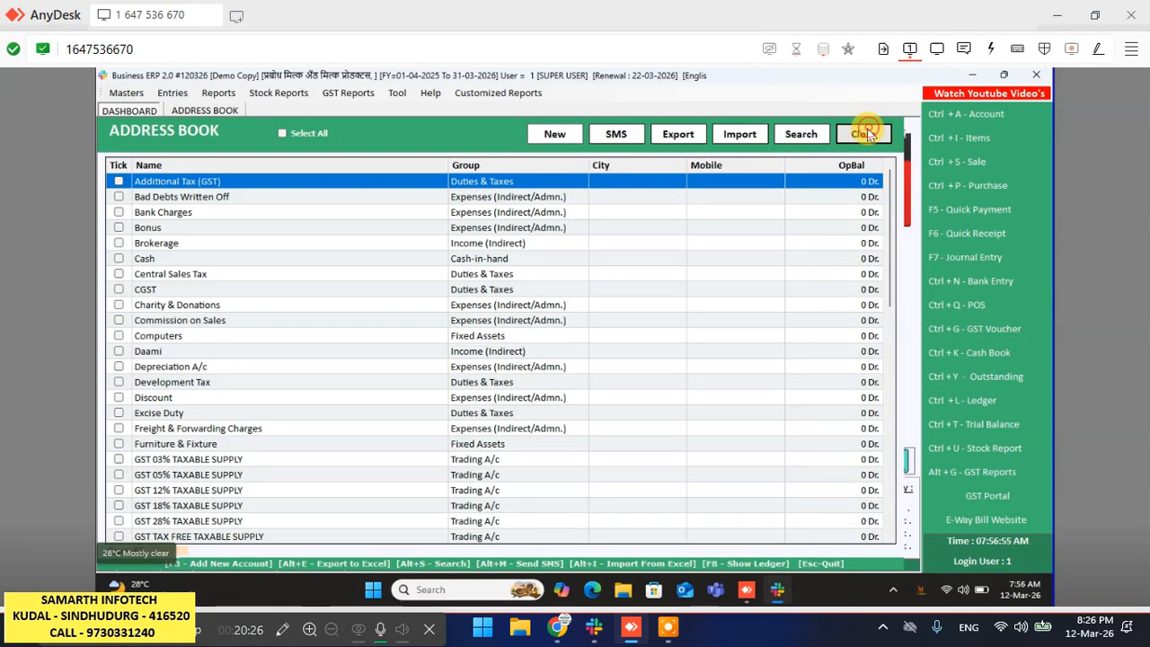
pyautogui.click(996, 117)
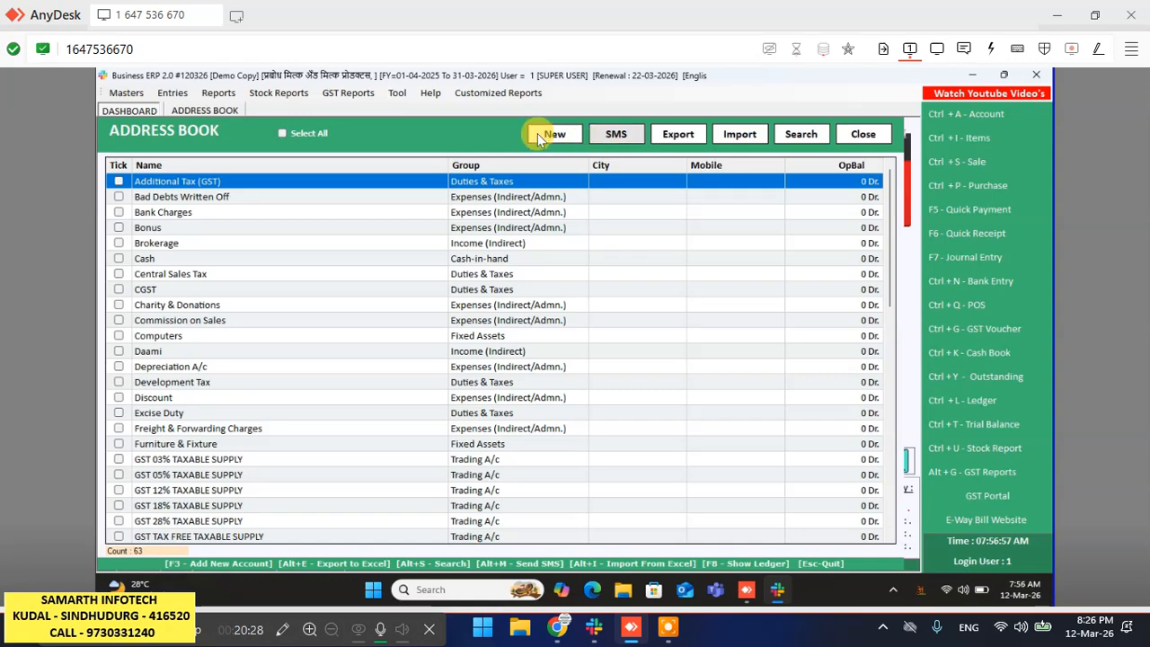
pyautogui.click(548, 135)
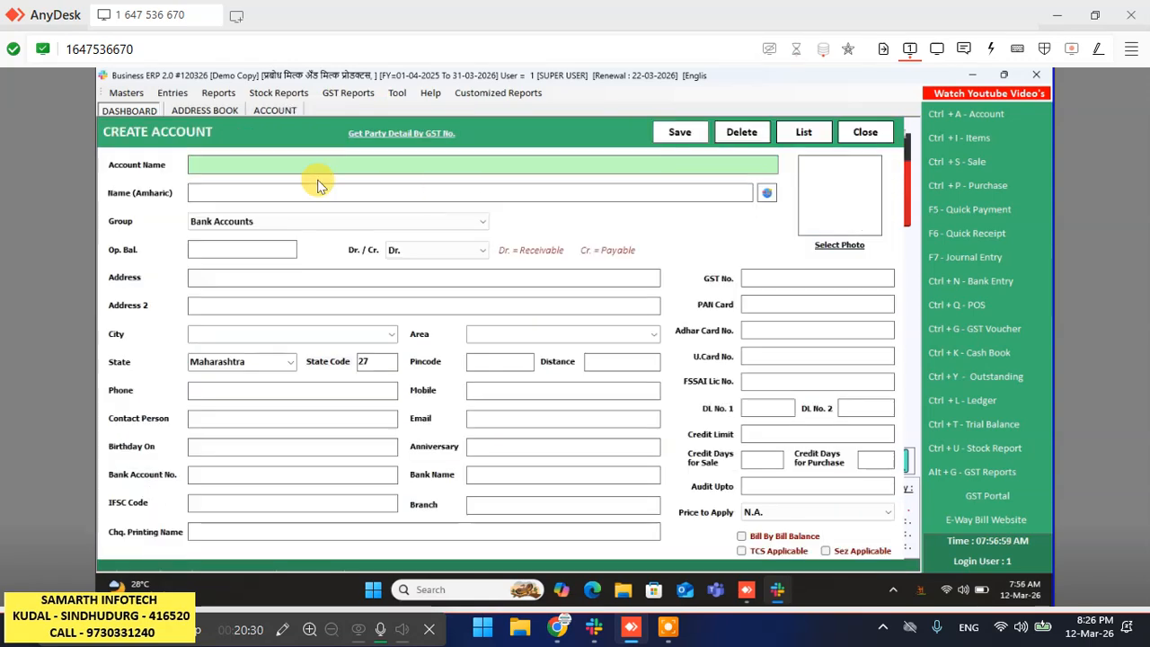
pyautogui.write('BAN')
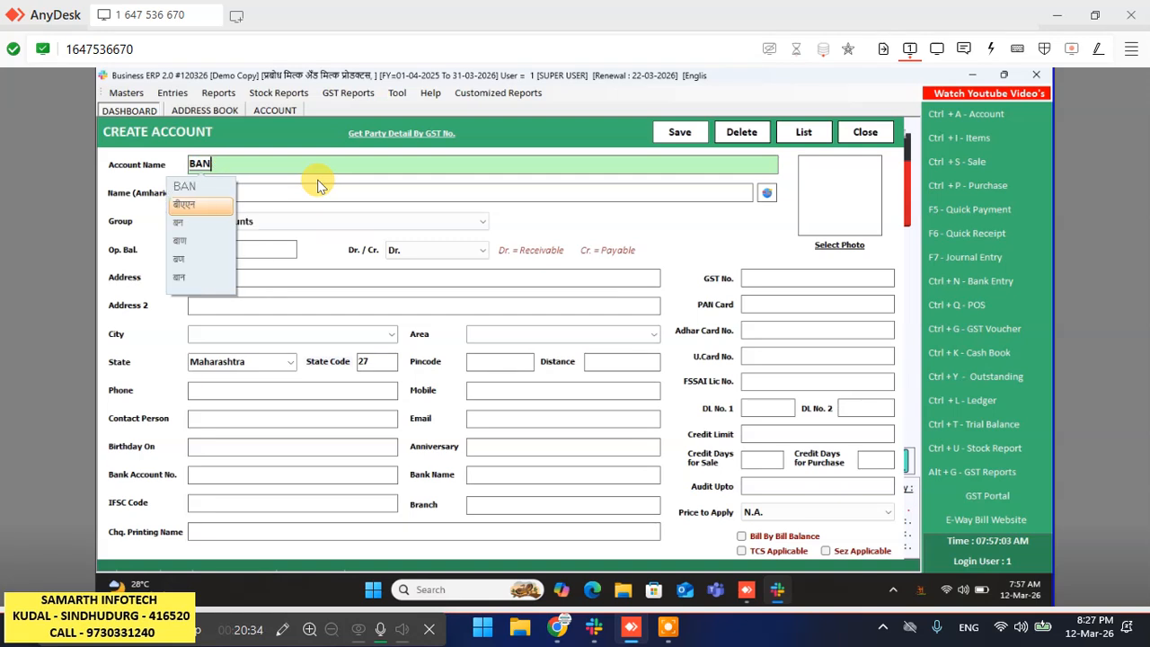
pyautogui.write('K ')
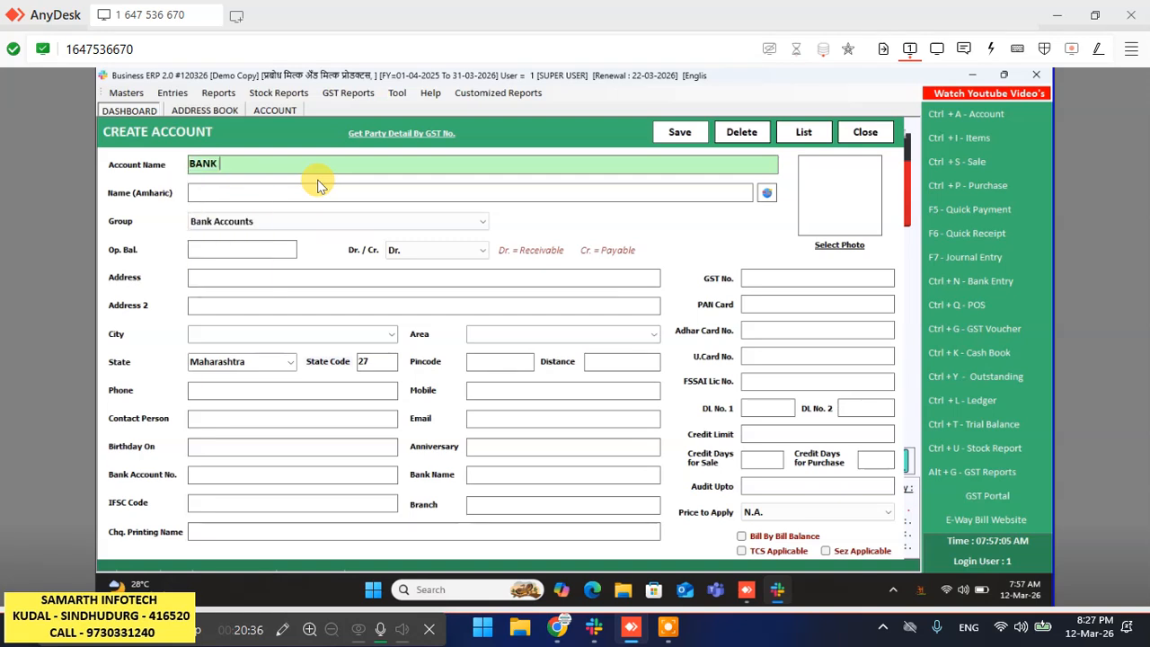
pyautogui.write('OF BARODA')
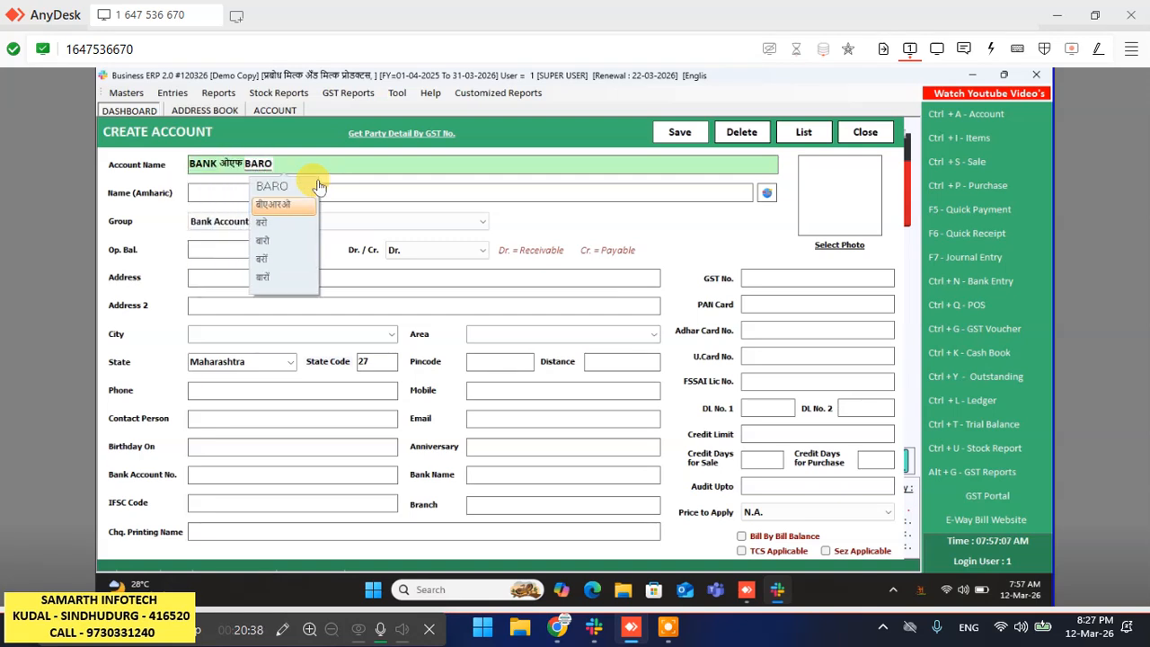
pyautogui.click(318, 186)
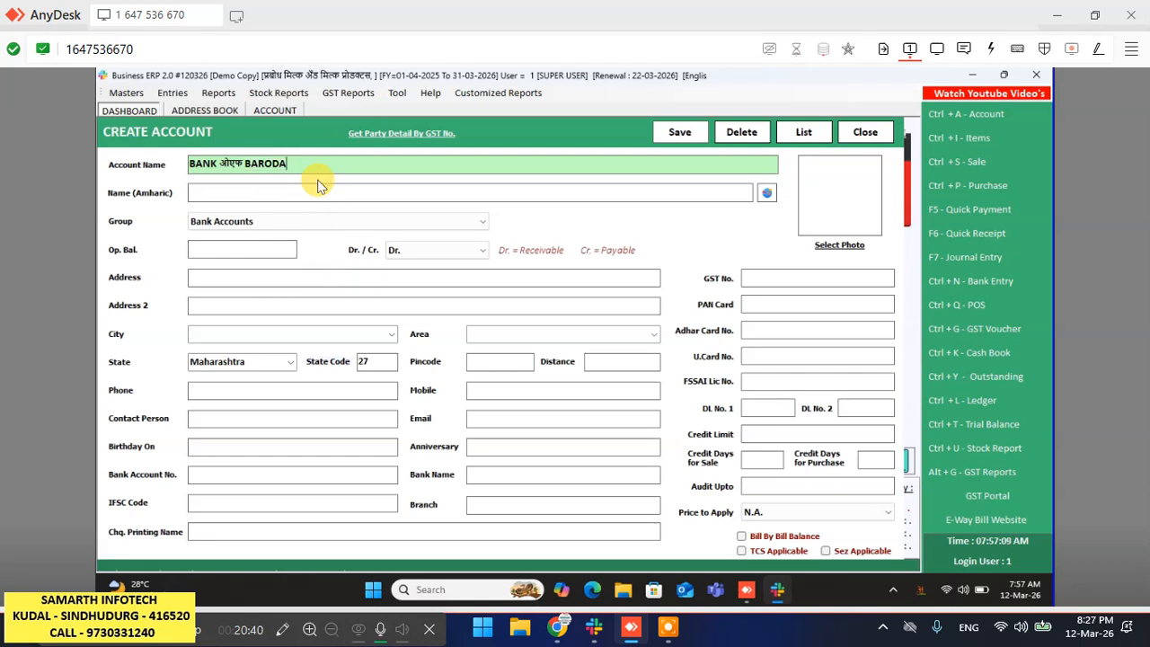
pyautogui.press('Return')
pyautogui.press('Return')
pyautogui.press('Return')
pyautogui.press('Return')
pyautogui.press('Return')
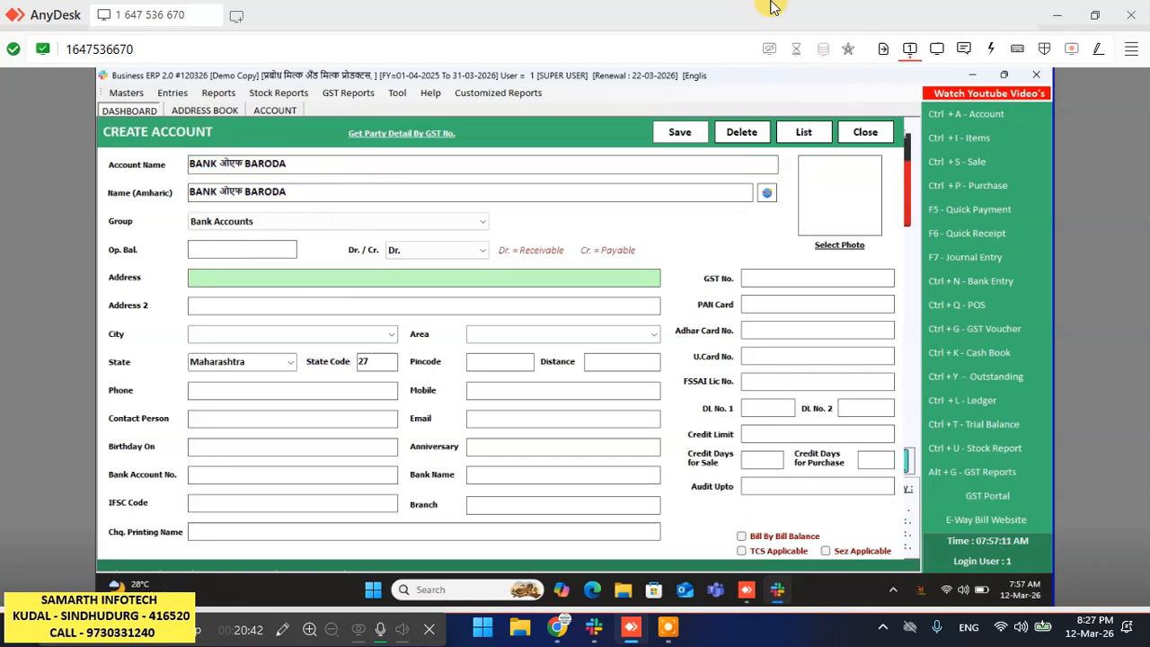
pyautogui.click(683, 131)
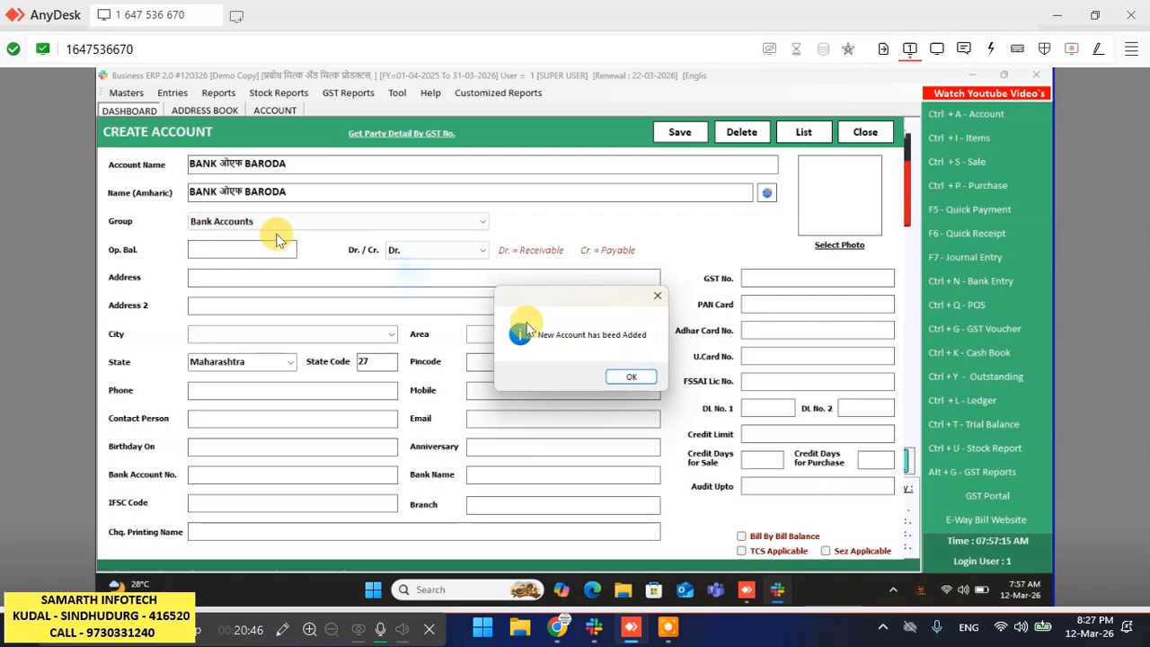
pyautogui.click(631, 377)
pyautogui.click(867, 132)
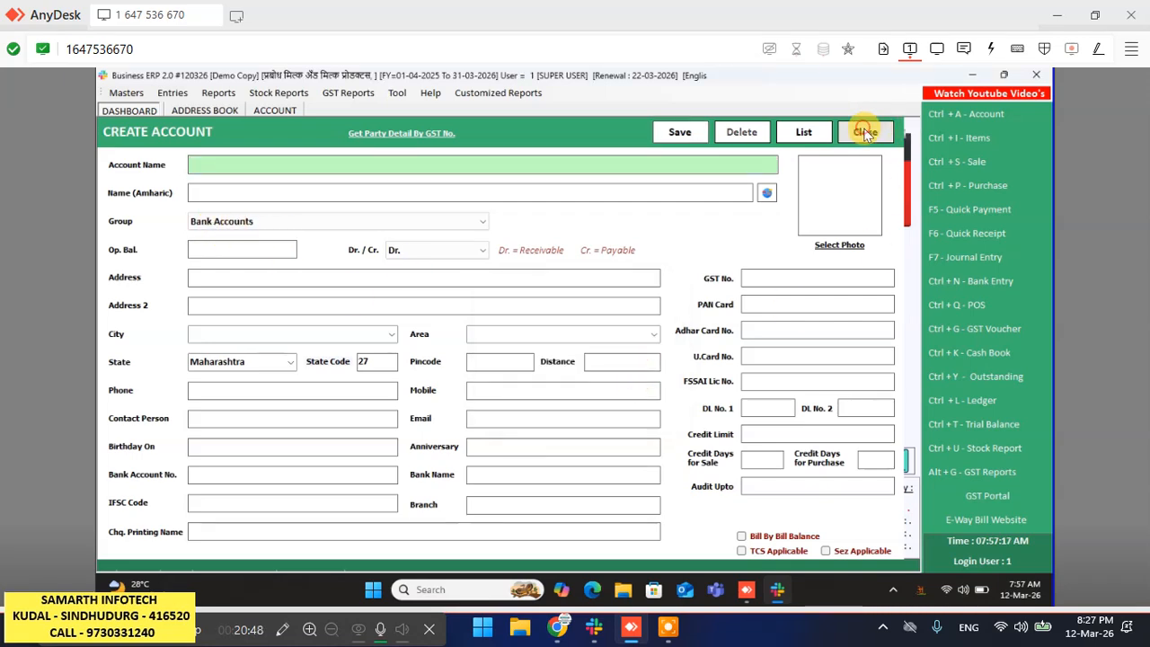
pyautogui.click(862, 134)
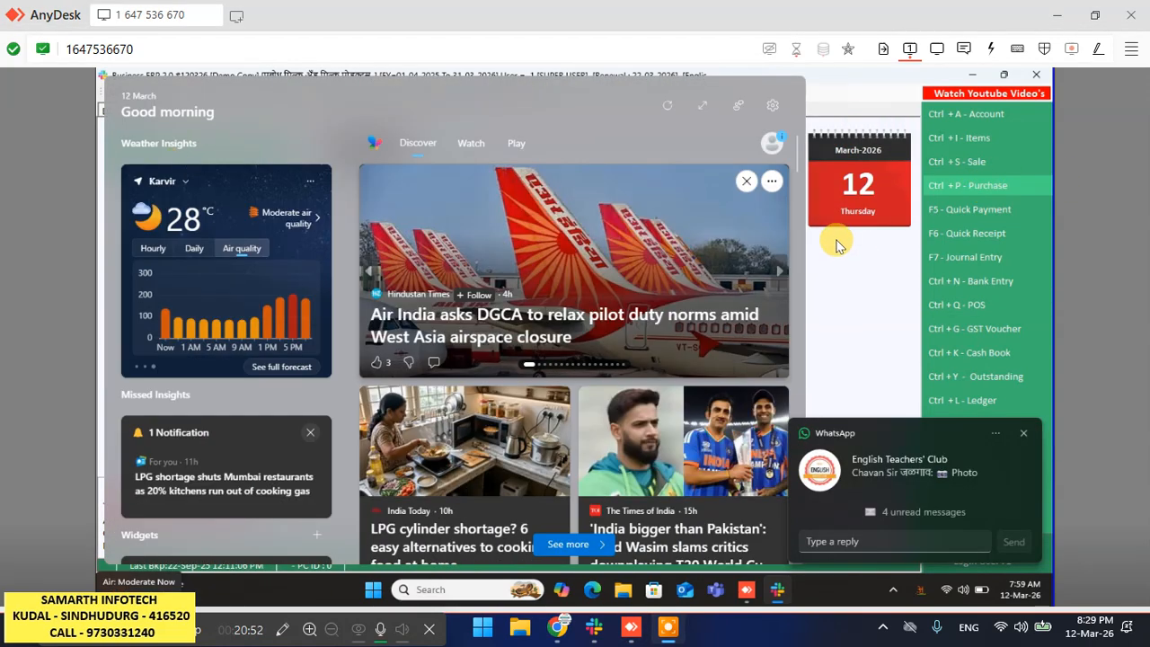
# - Reopen sale bill 1 for 4170.00 from the Sale Bills list
pyautogui.click(864, 303)
pyautogui.click(995, 163)
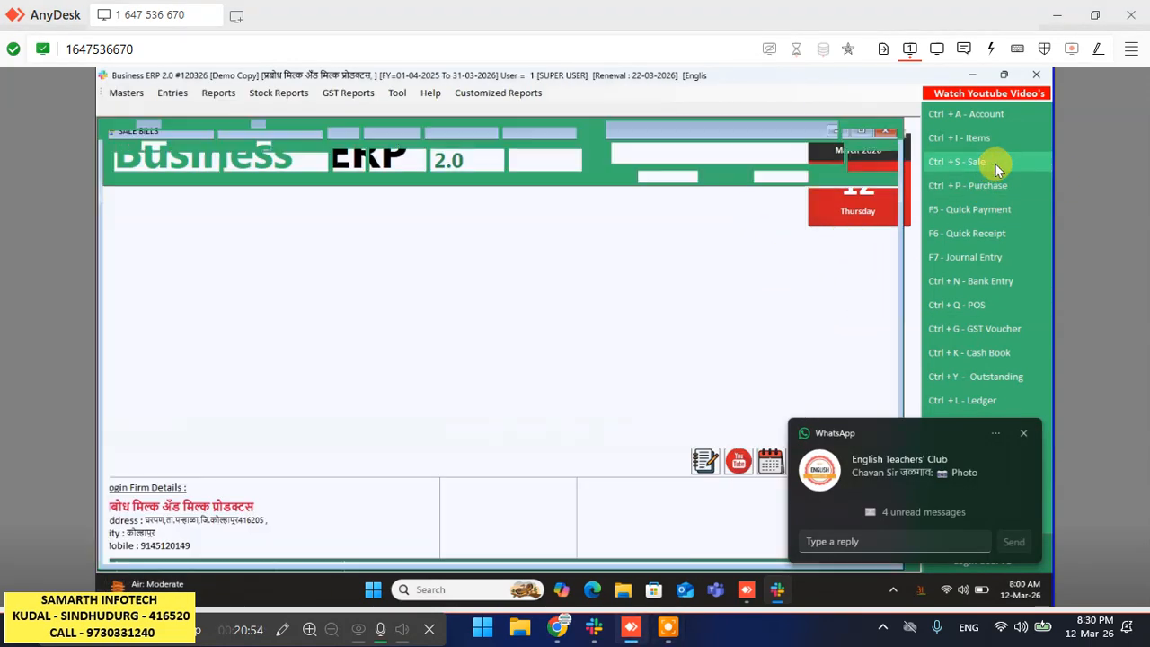
pyautogui.click(322, 193)
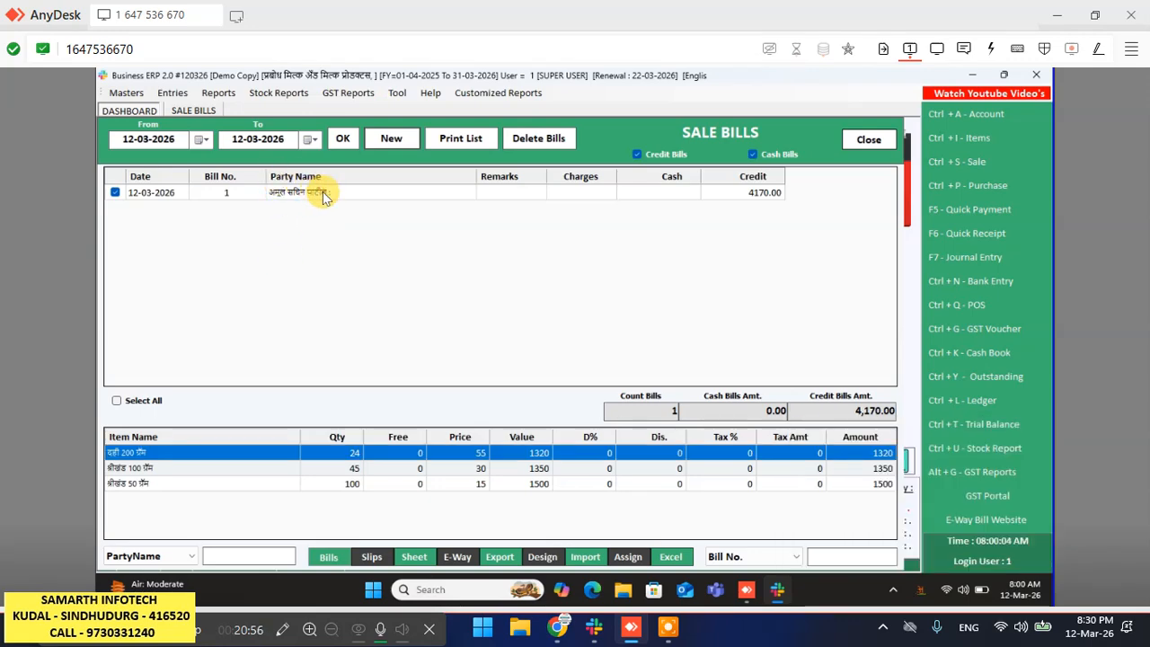
pyautogui.doubleClick(322, 193)
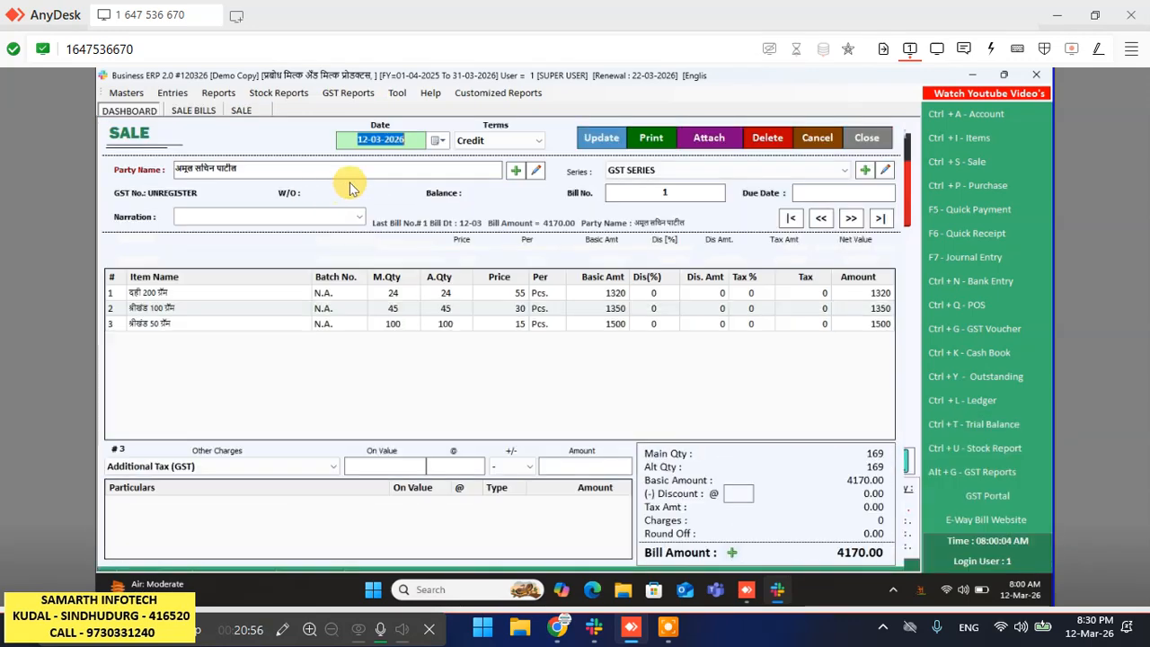
# - Preview the bill in BILL print format, then close it without saving changes
pyautogui.click(663, 148)
pyautogui.click(344, 400)
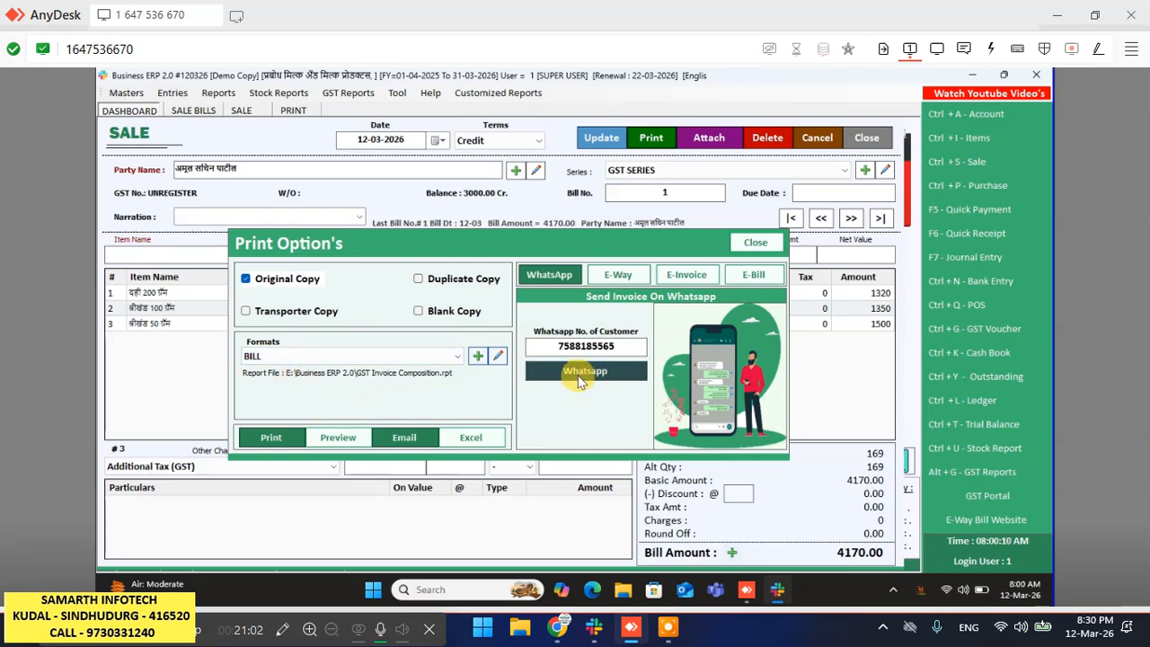
pyautogui.click(622, 340)
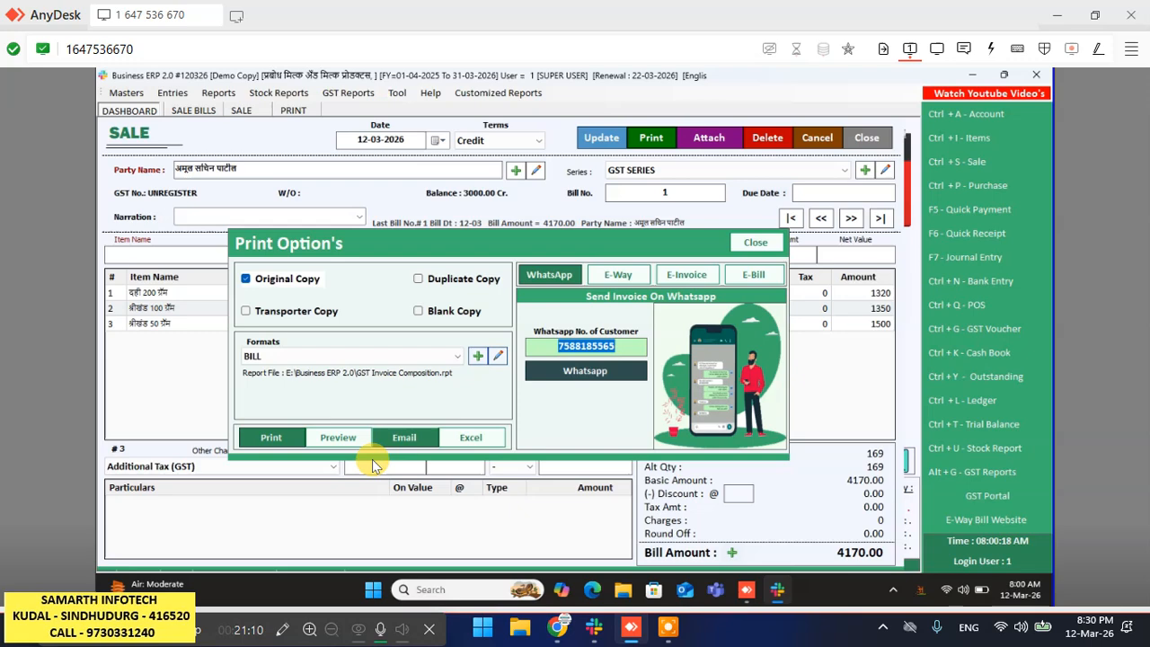
pyautogui.click(330, 442)
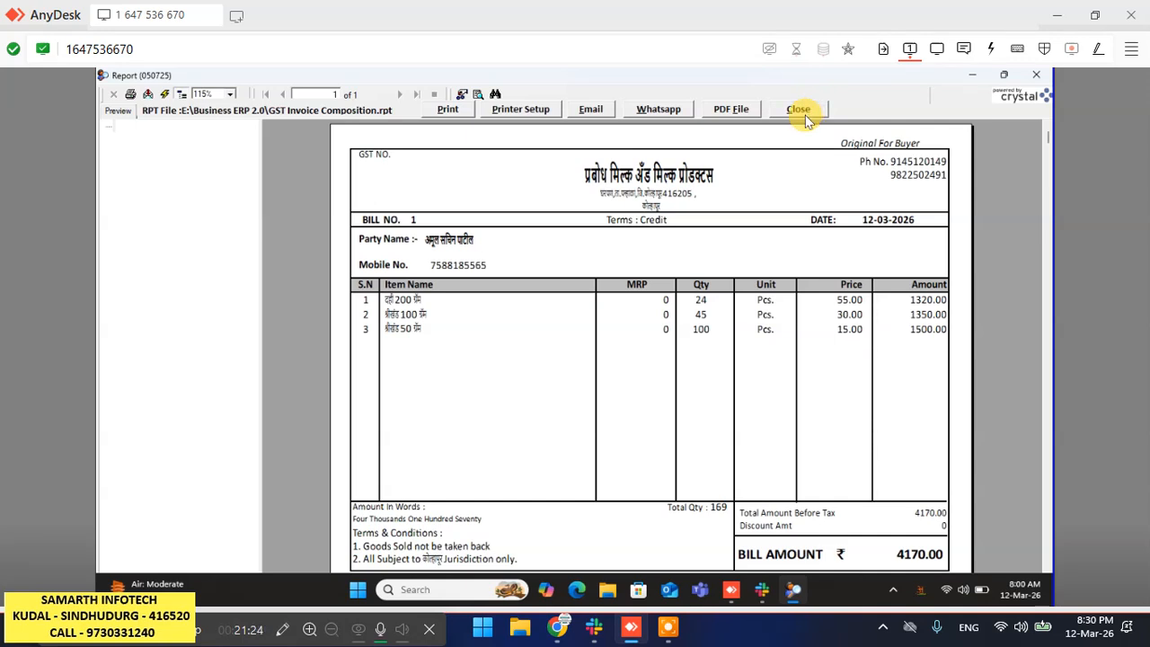
pyautogui.click(805, 115)
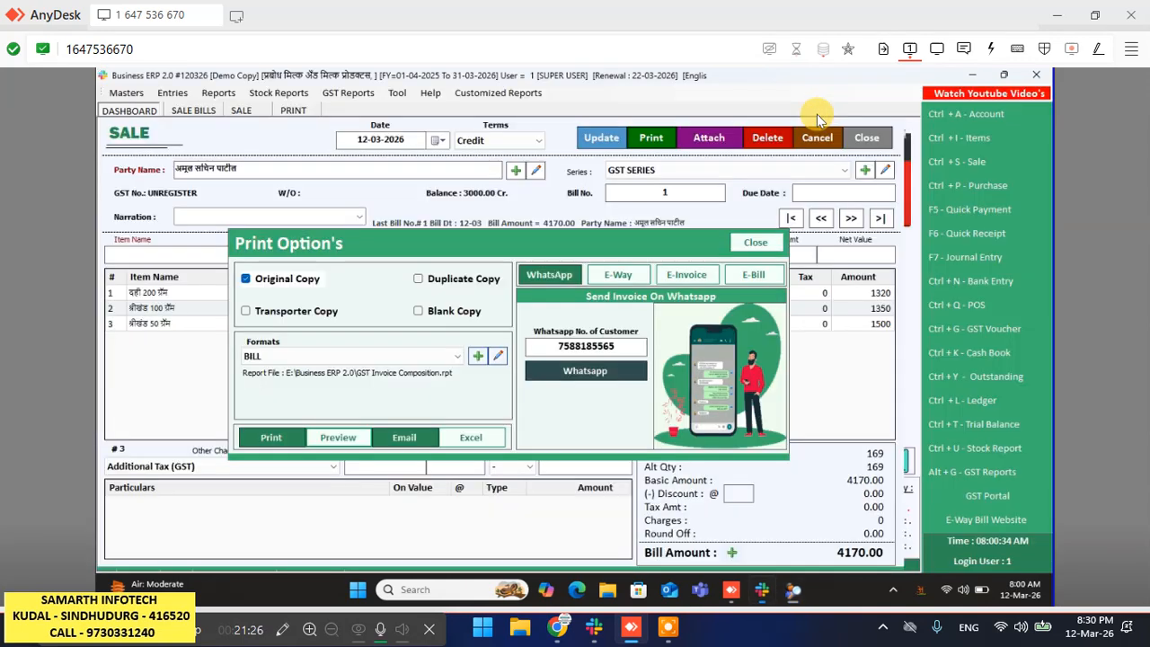
pyautogui.click(754, 242)
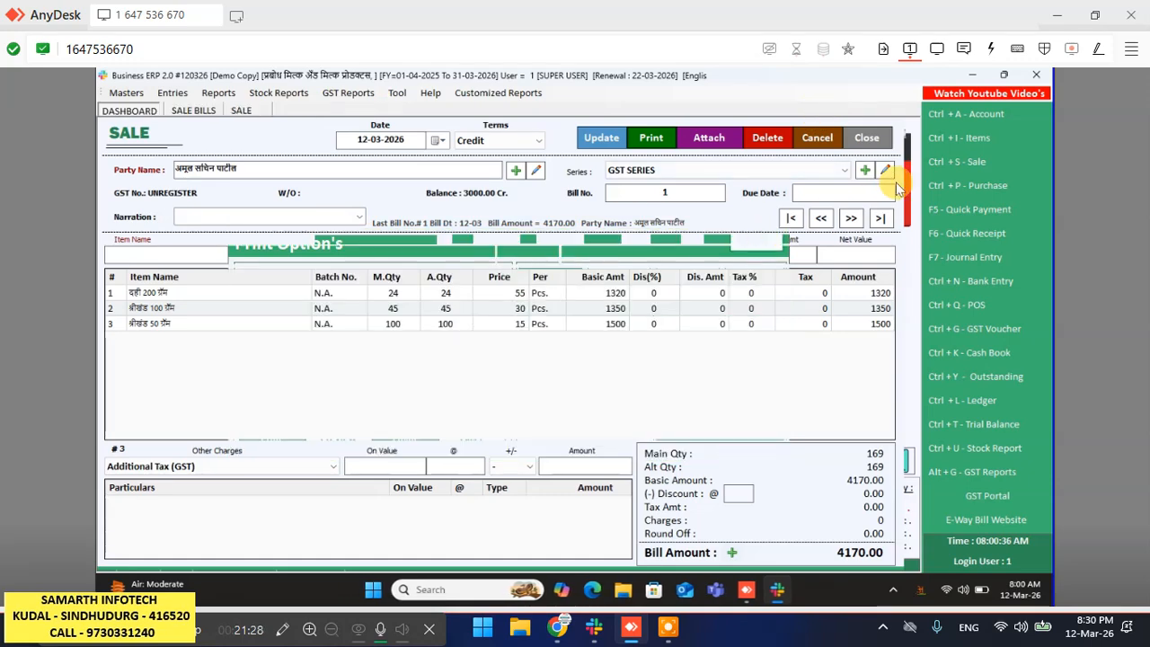
pyautogui.click(854, 140)
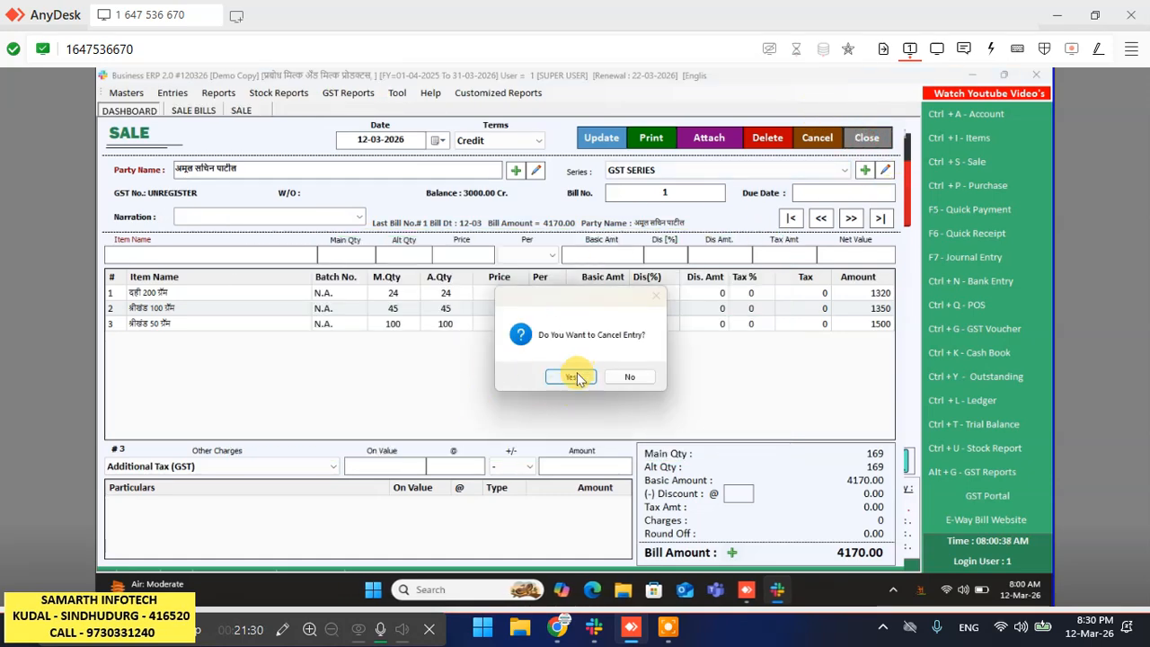
pyautogui.click(576, 377)
# - Close Sale Bills and bring up the List of Items with its five saved items
pyautogui.click(860, 144)
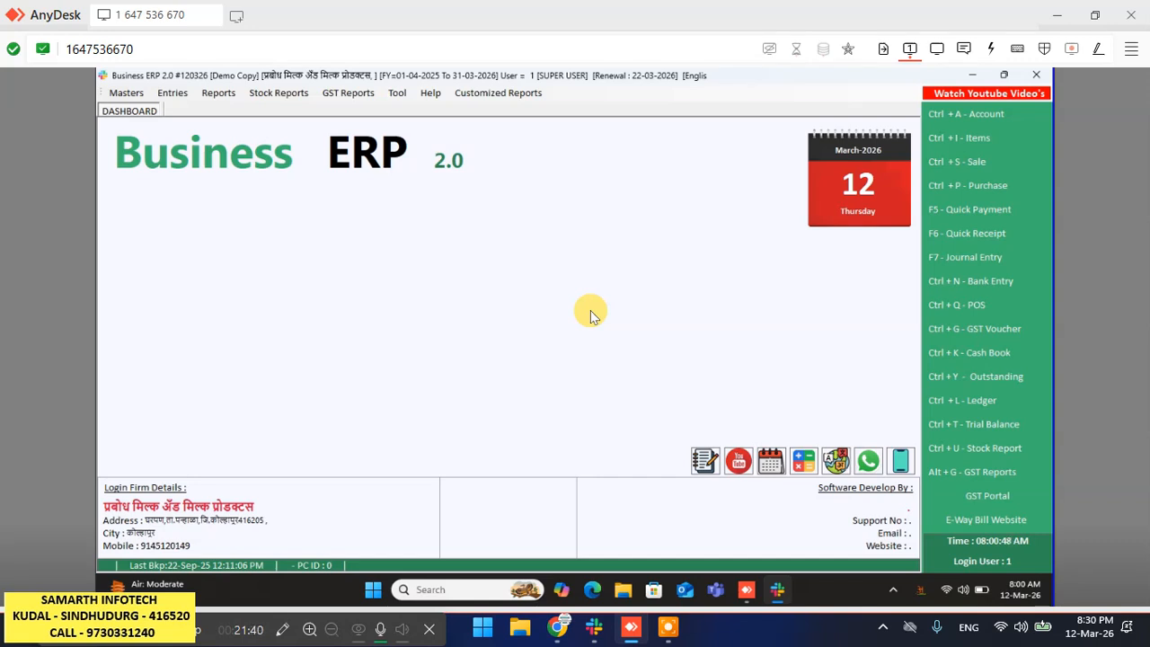
pyautogui.click(1001, 134)
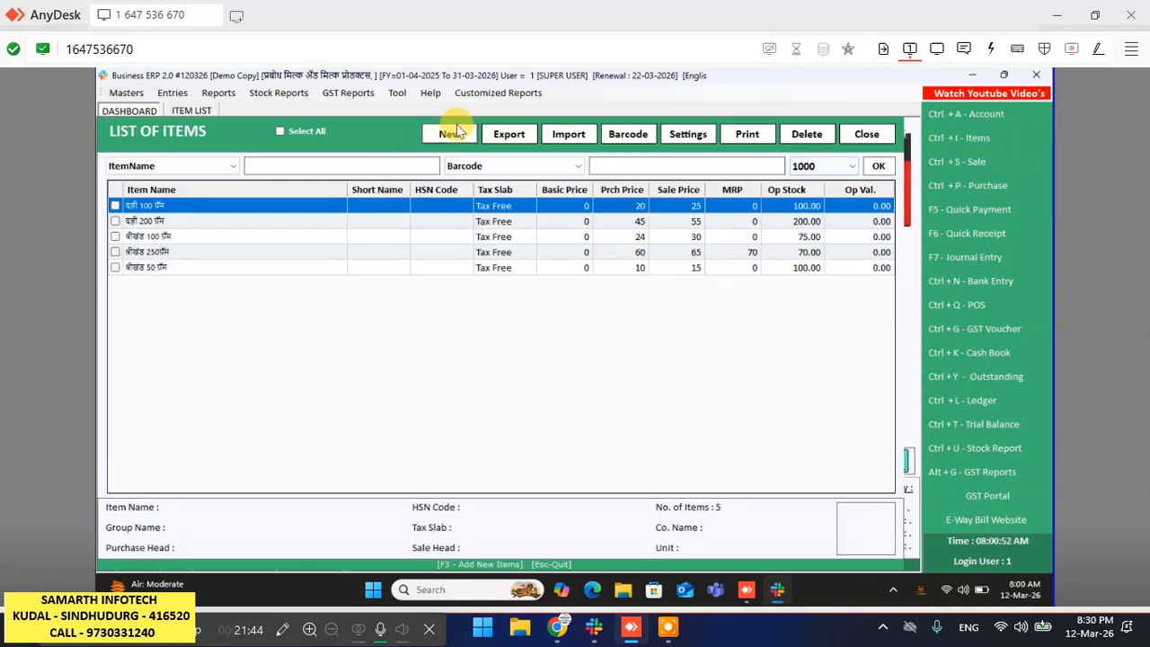